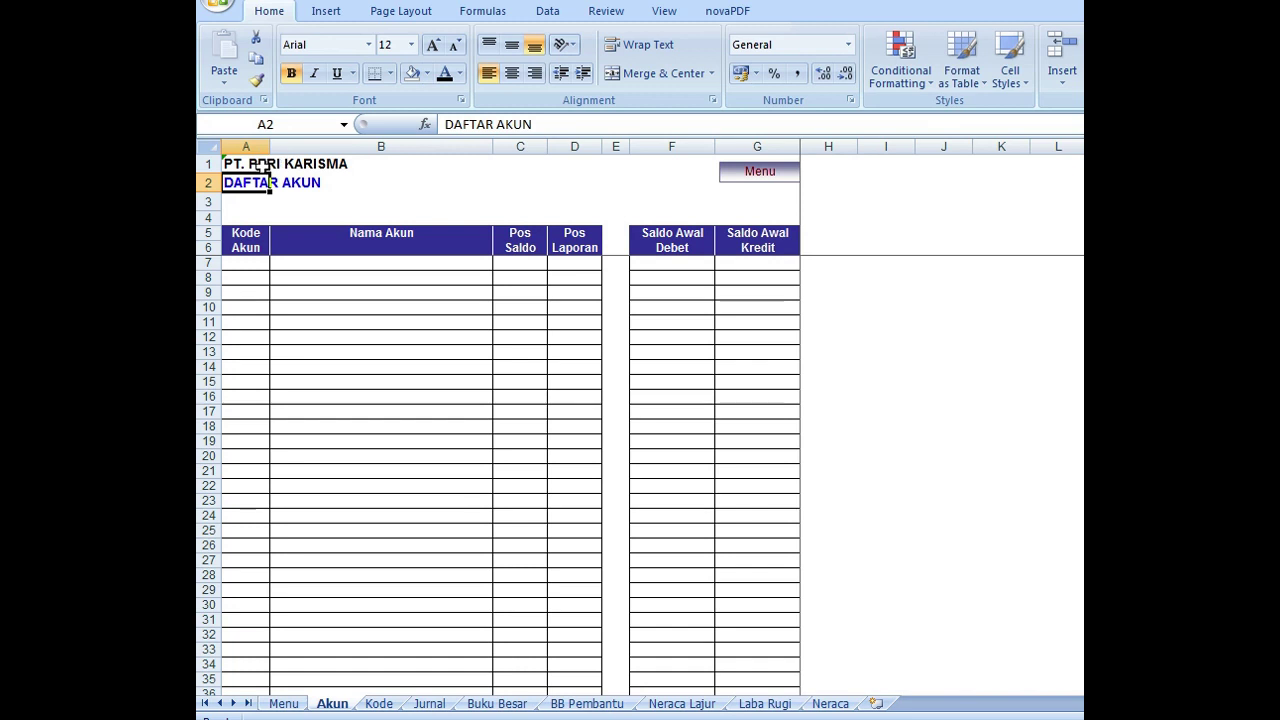
Try to enter the formula =Bulan :&" "&BLN&THN in cell A3.
left_click(240, 200)
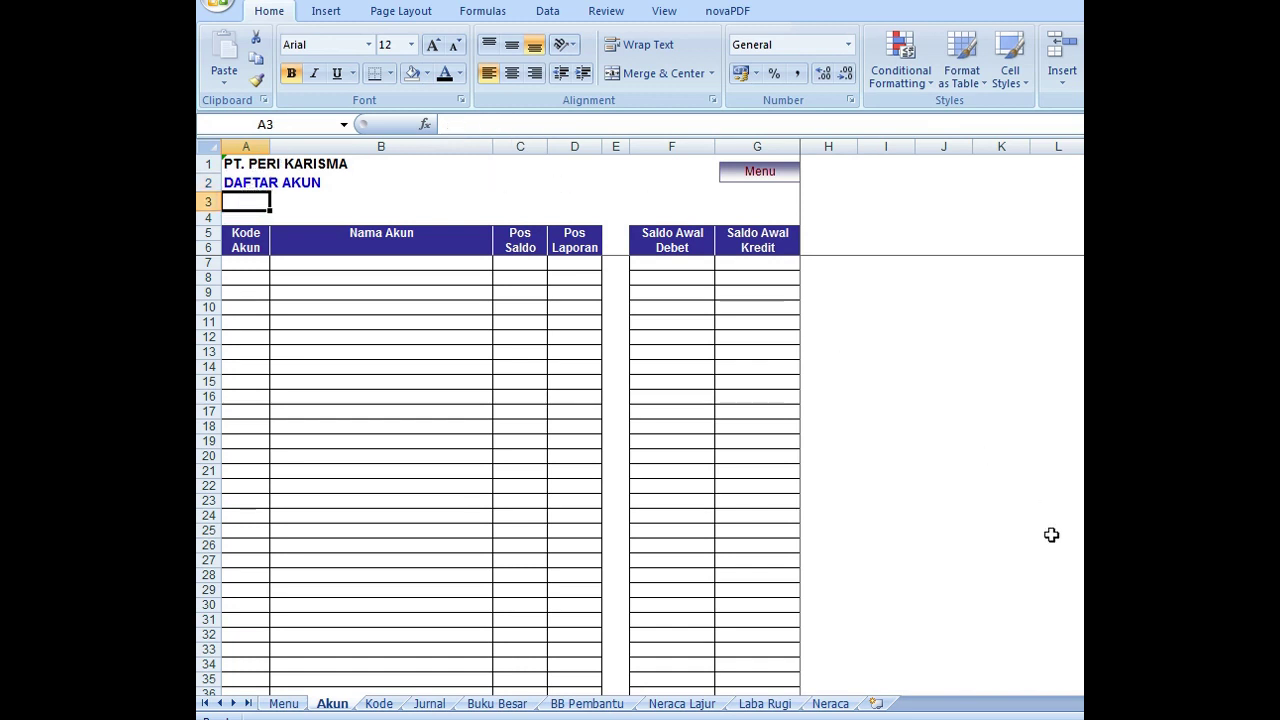
type("=")
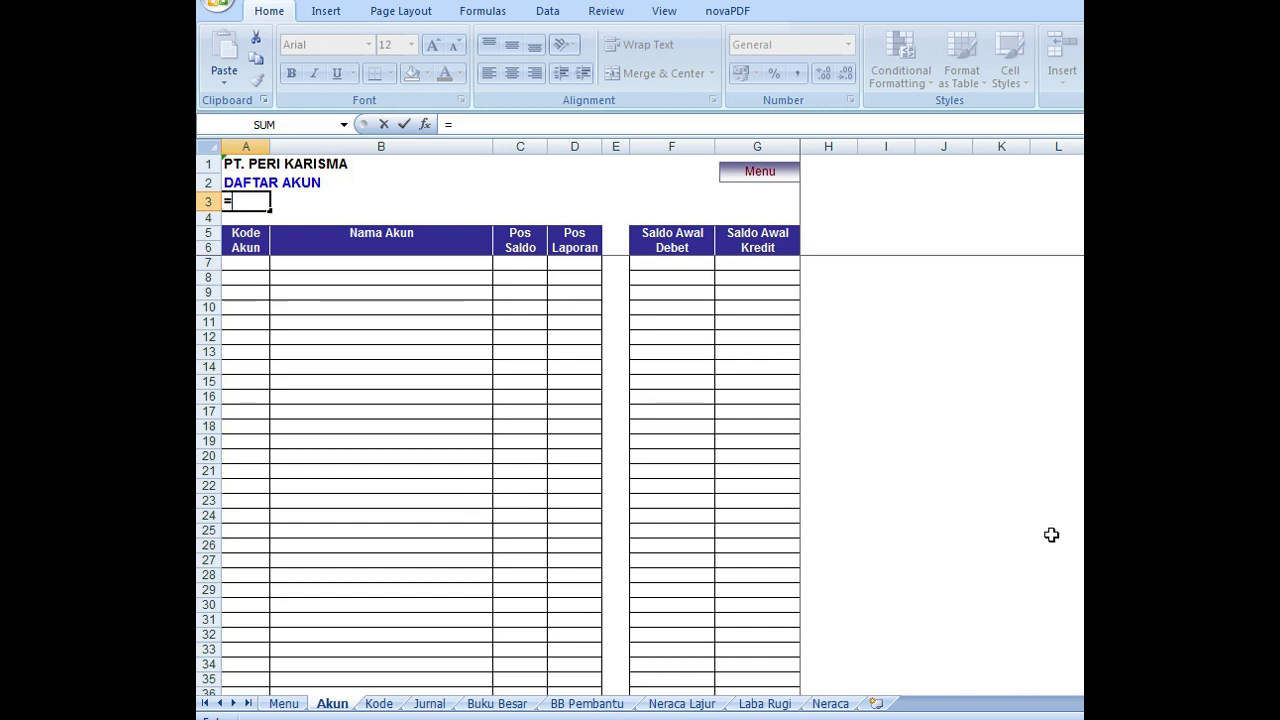
type("Bulan :")
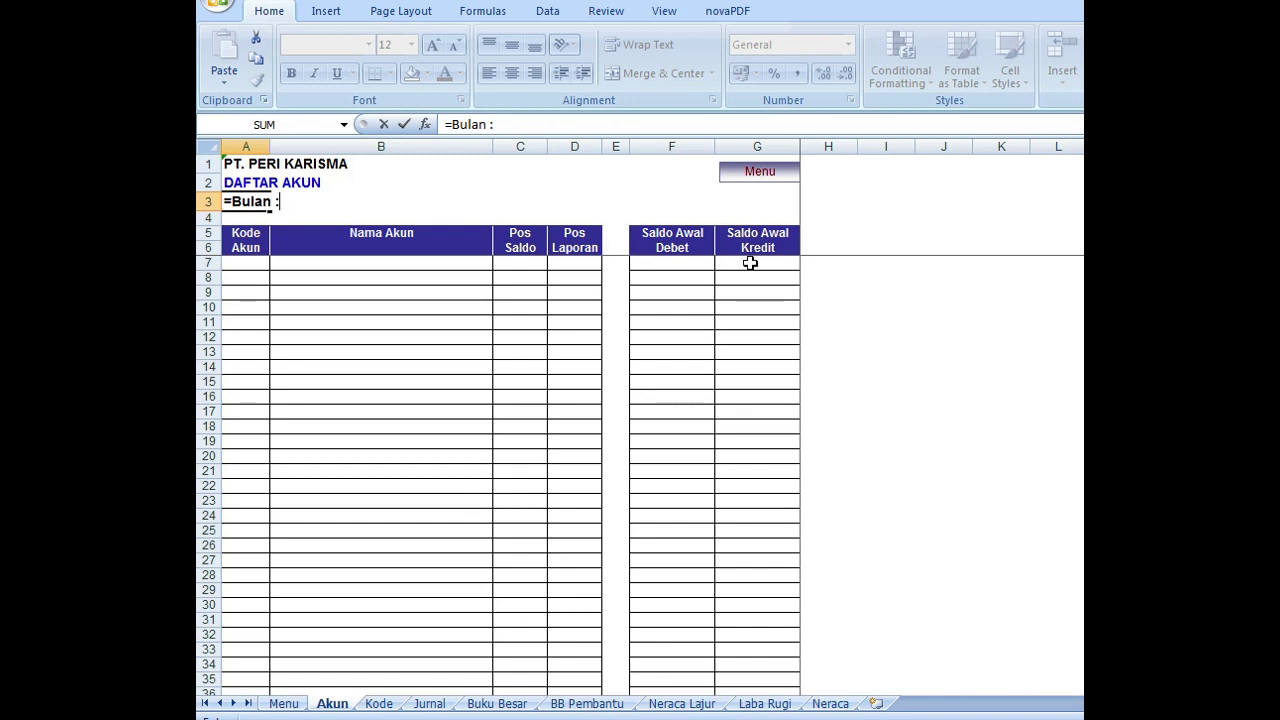
type("&\" \"")
type("&BLN")
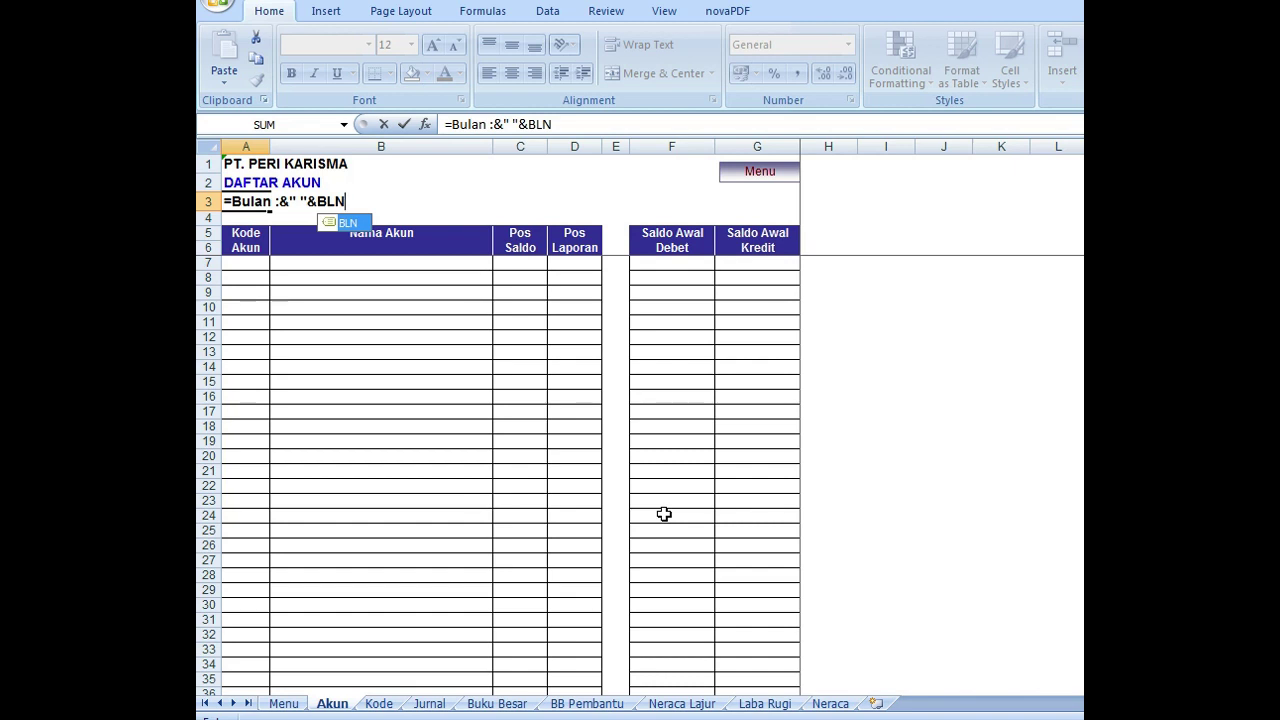
type("&TH")
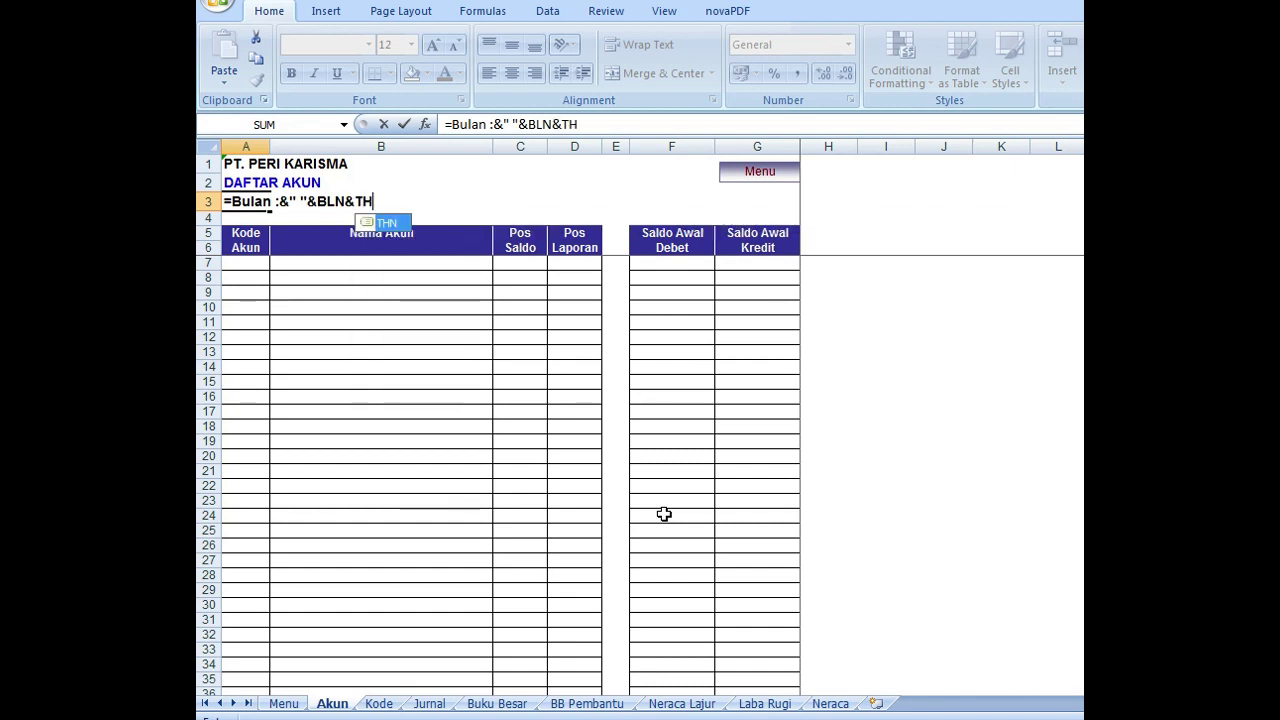
type("N")
key("Return")
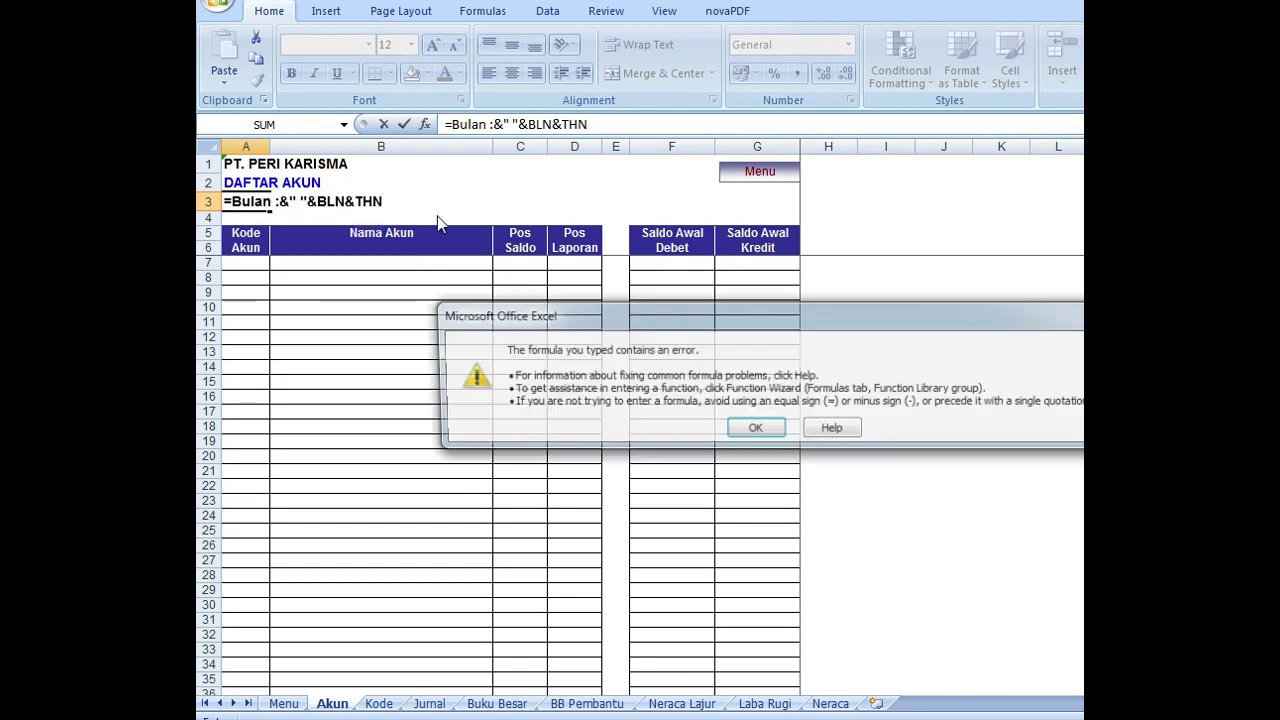
left_click(753, 428)
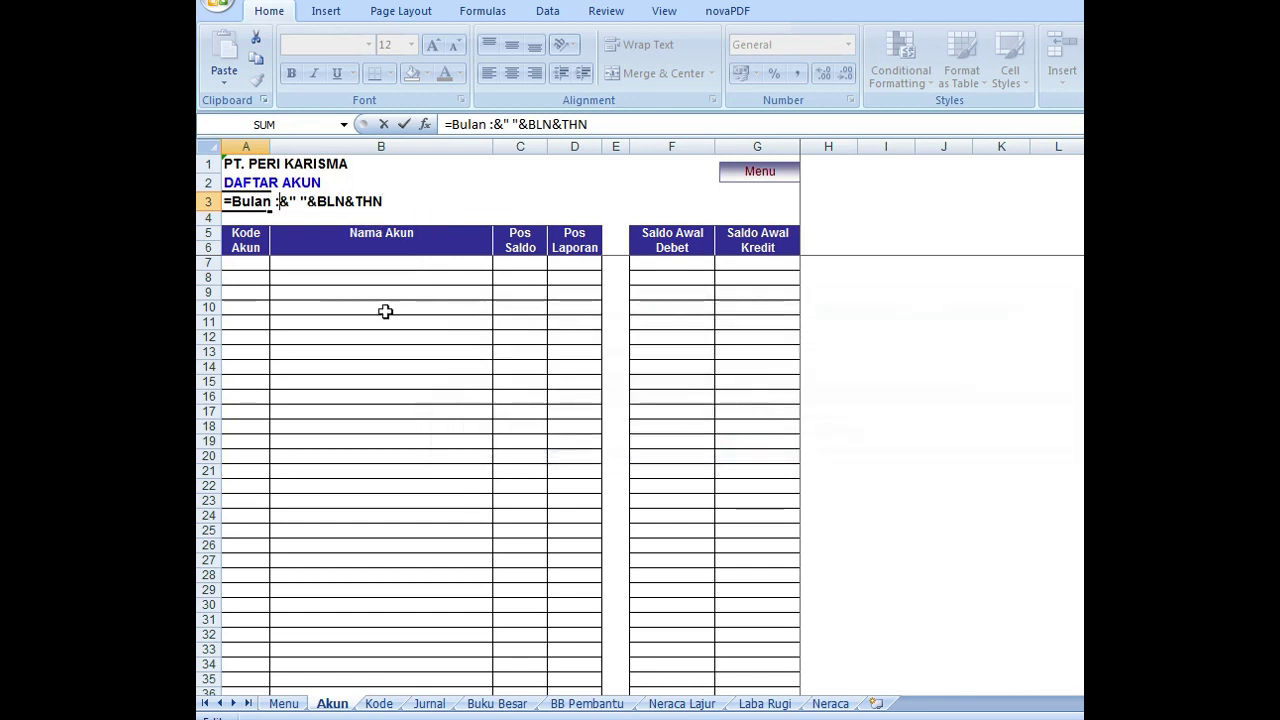
Correct the formula in cell A3 to ="Bulan : "&BLN&THN.
left_click_drag(233, 203, 238, 210)
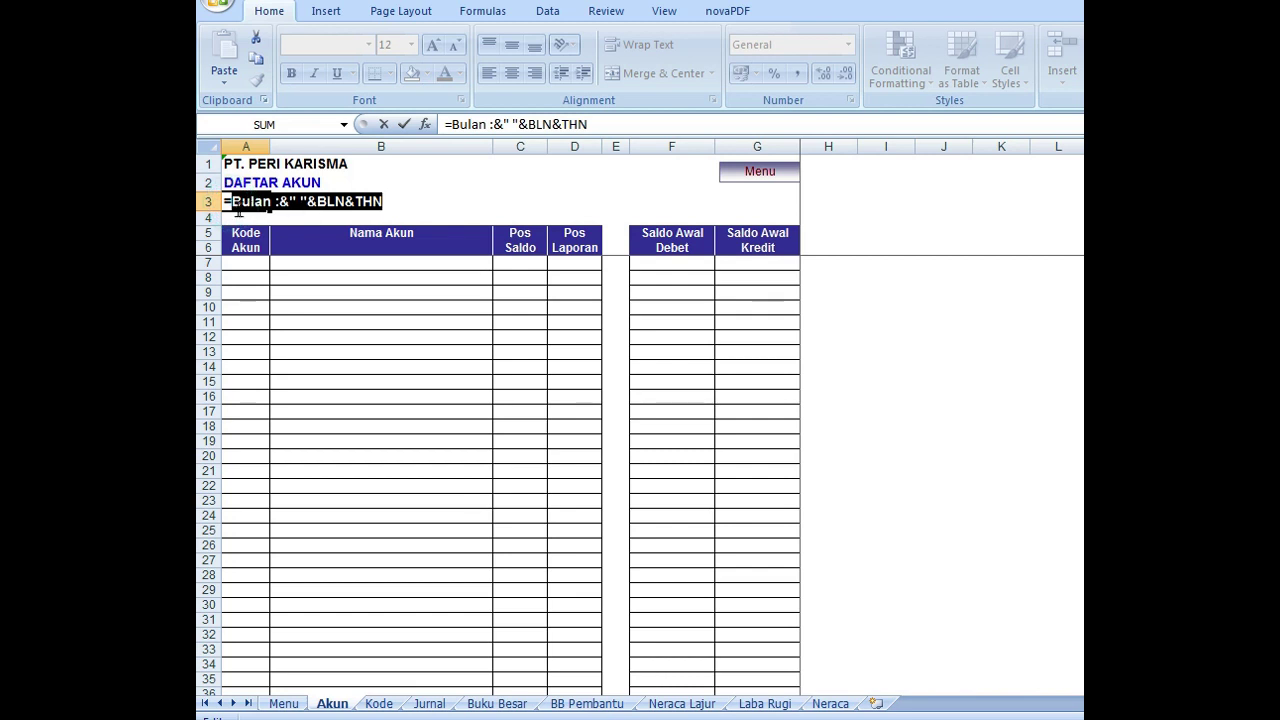
left_click(271, 207)
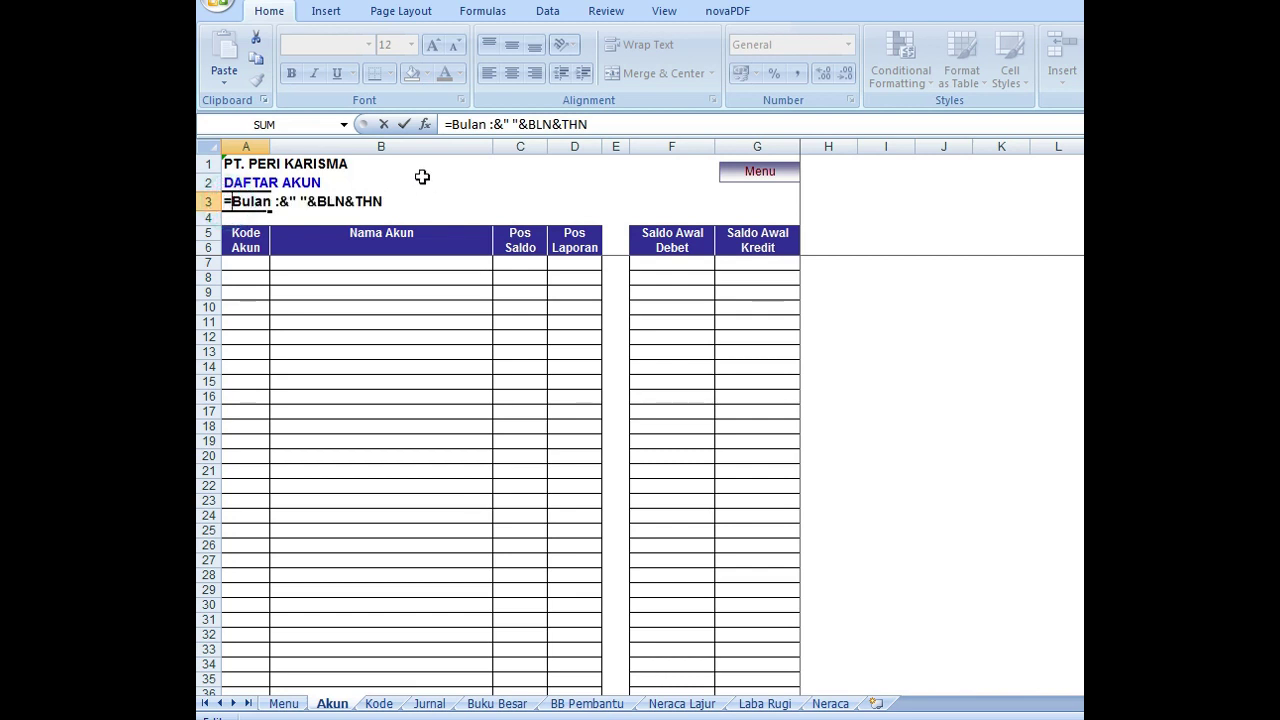
type("\"")
key("Right")
key("Right")
key("Right")
key("Right")
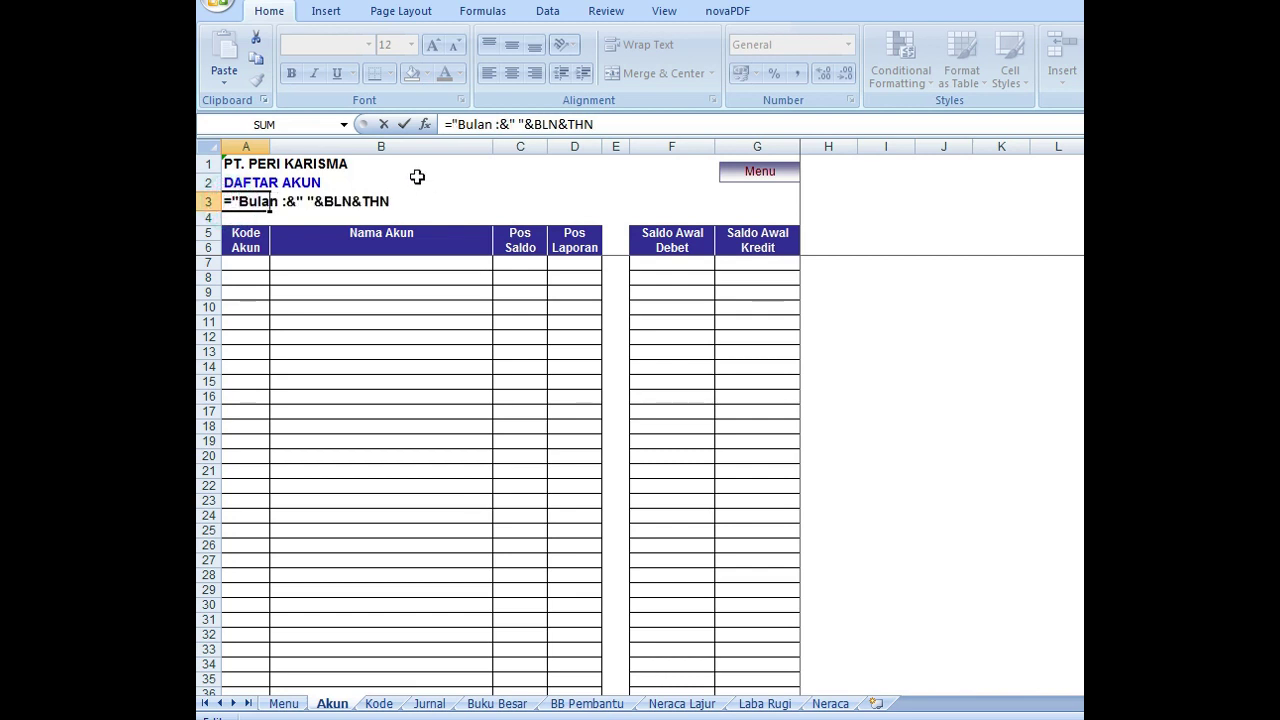
type("\"")
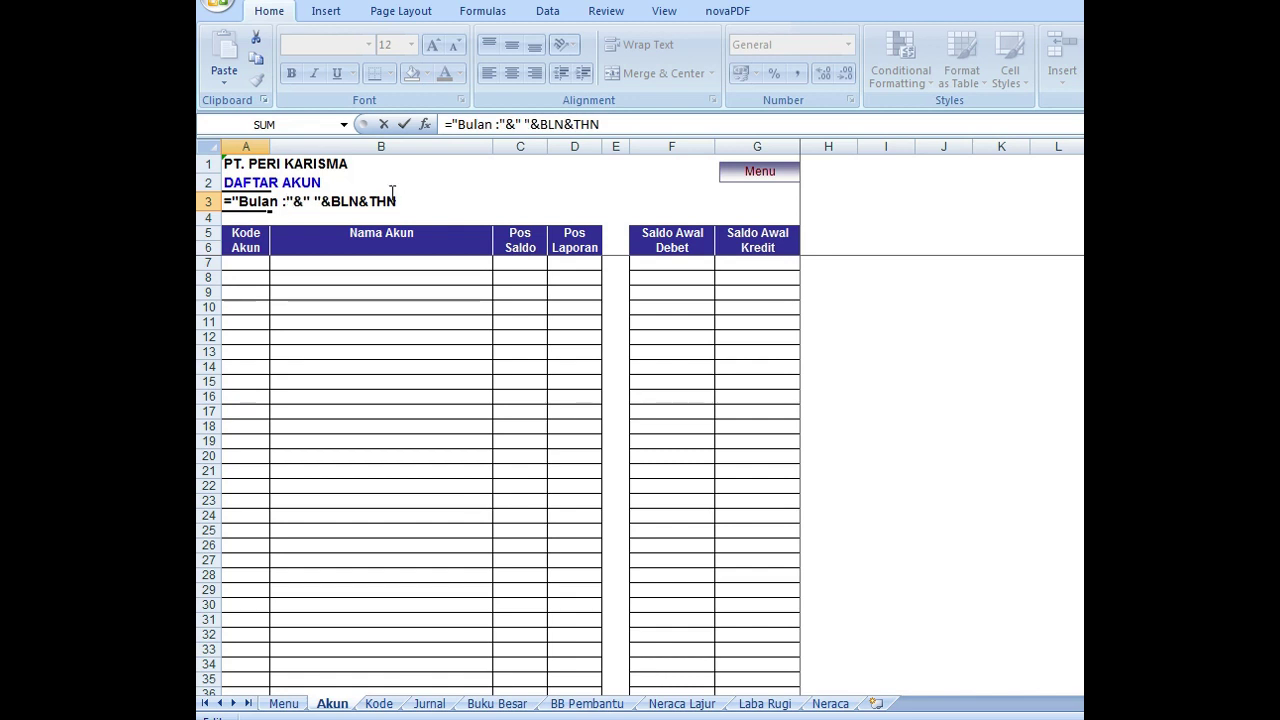
key("Right")
key("Right")
key("Right")
key("Right")
key("BackSpace")
key("BackSpace")
key("BackSpace")
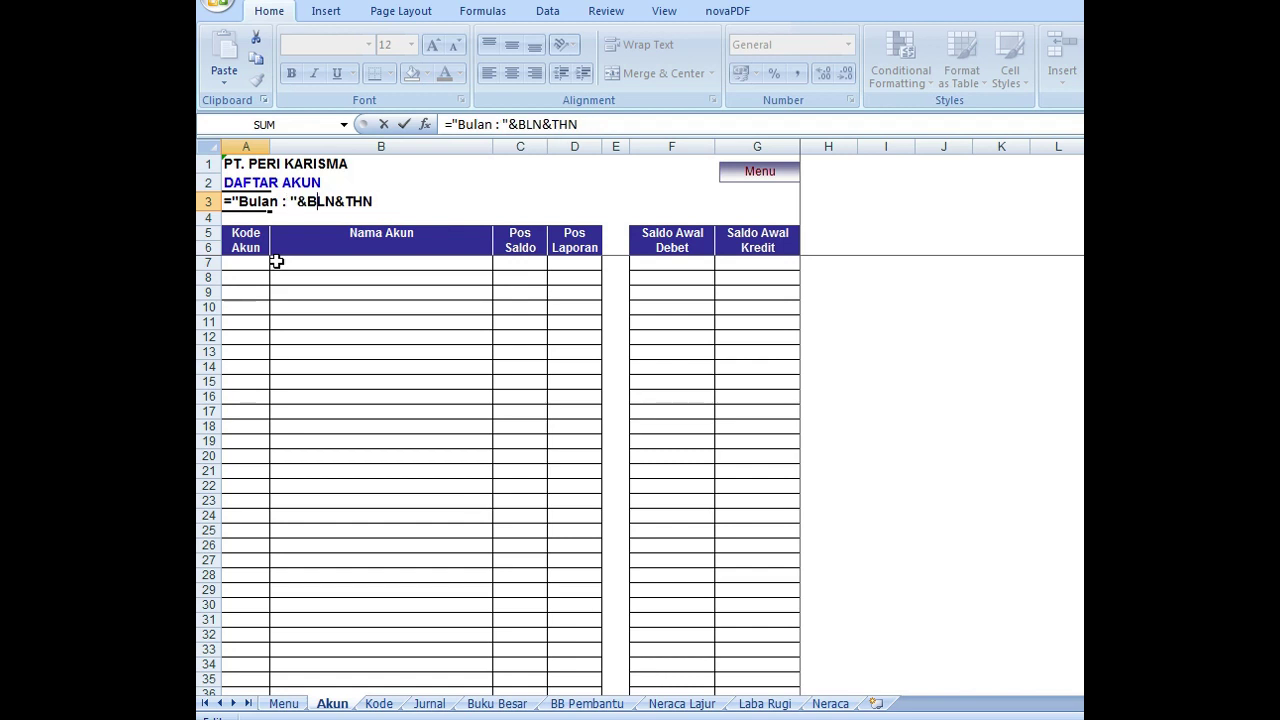
key("Return")
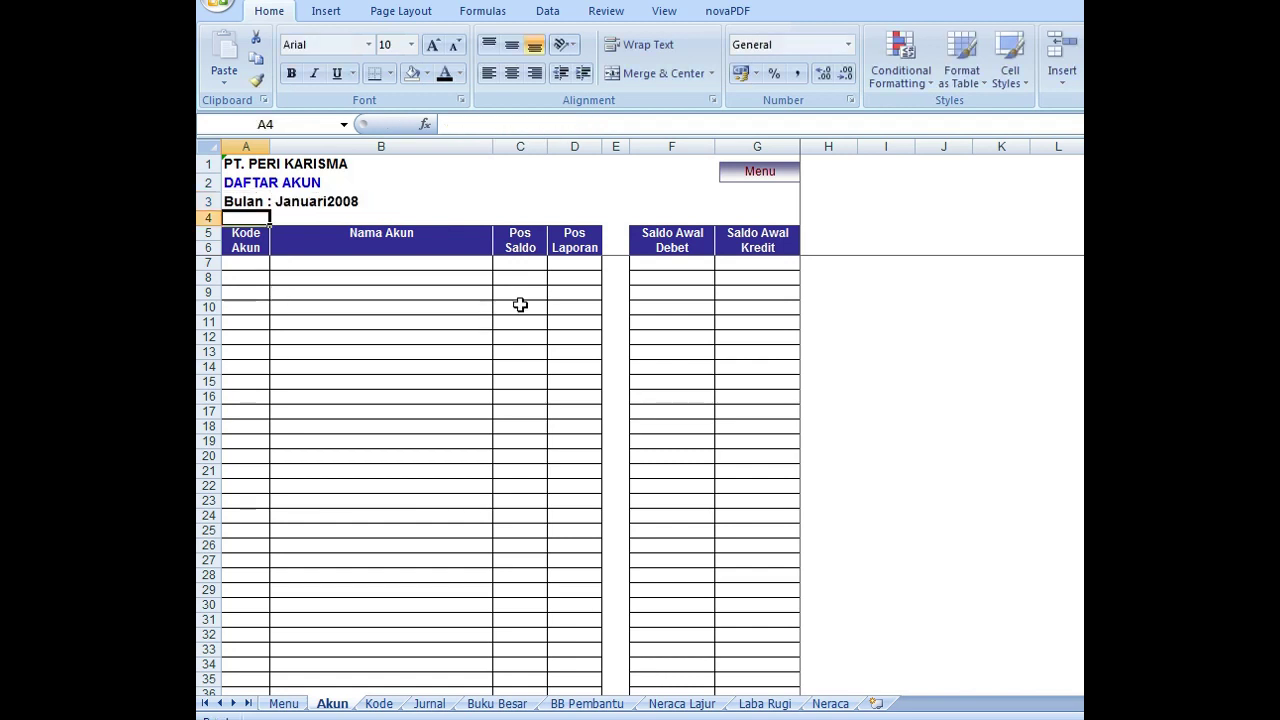
Add a space between month and year in A3, making the formula ="Bulan : "&BLN&" "&THN.
left_click(248, 201)
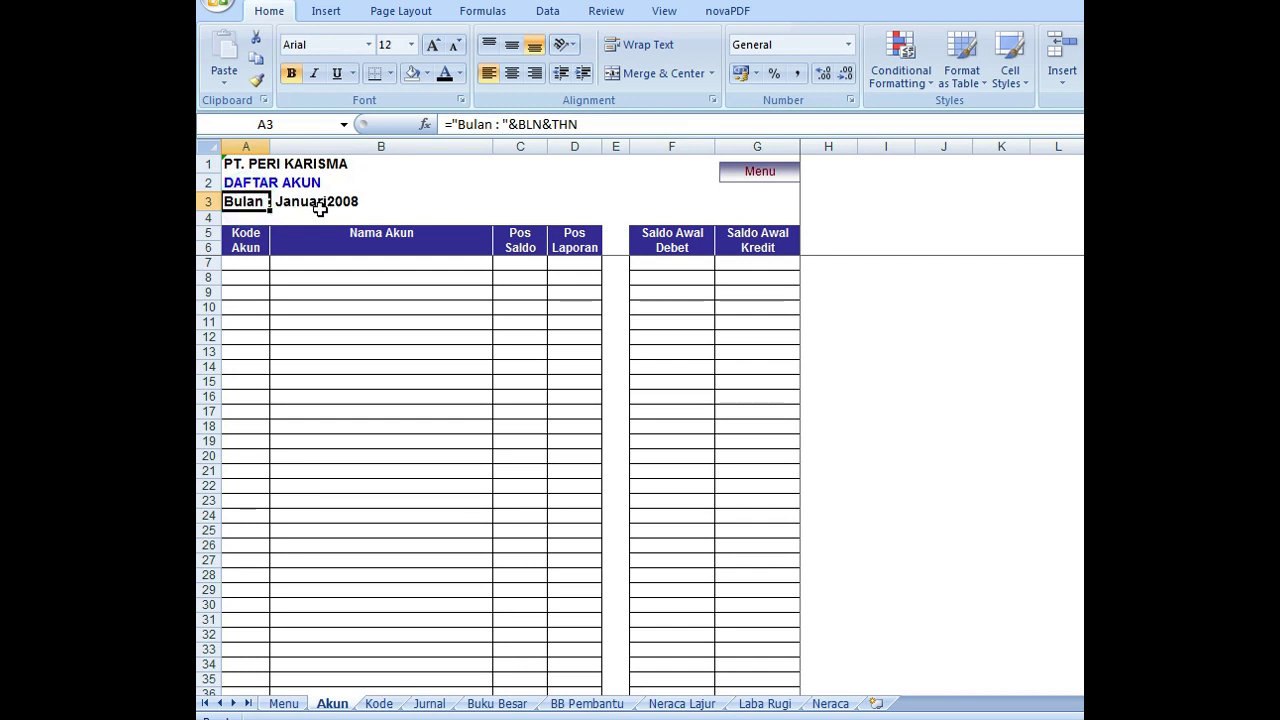
double_click(240, 202)
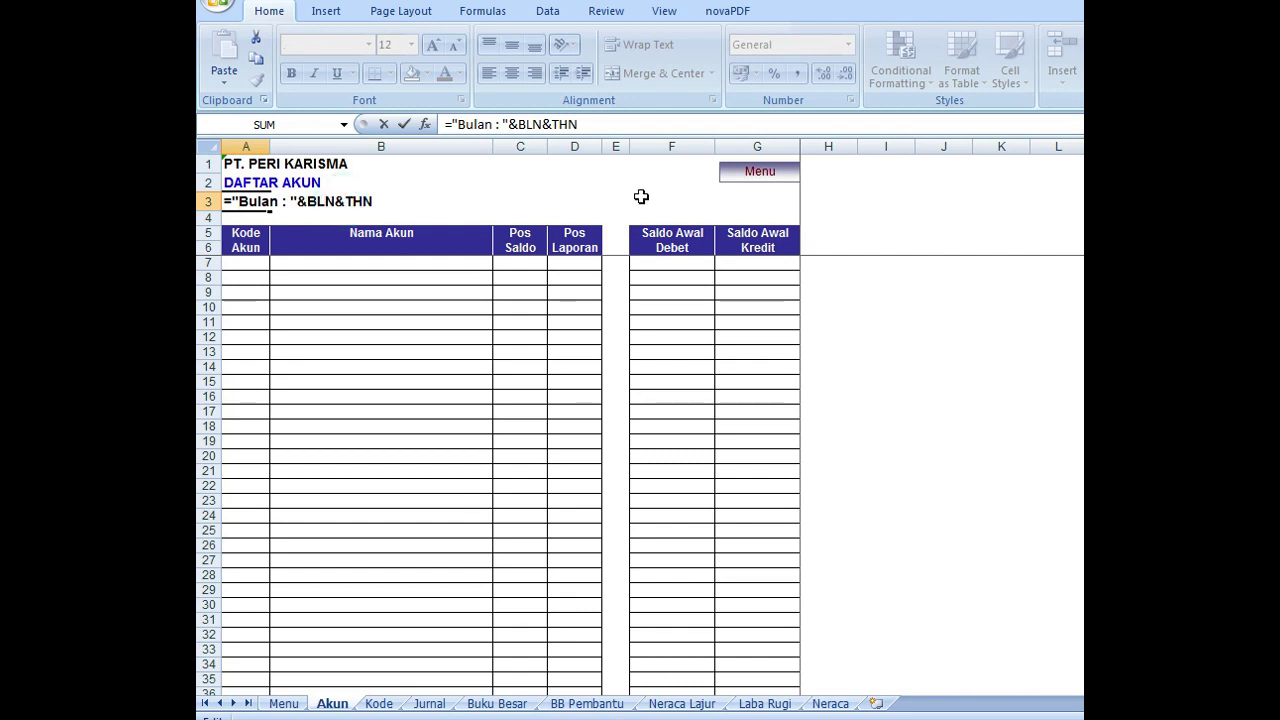
type("\" \"&")
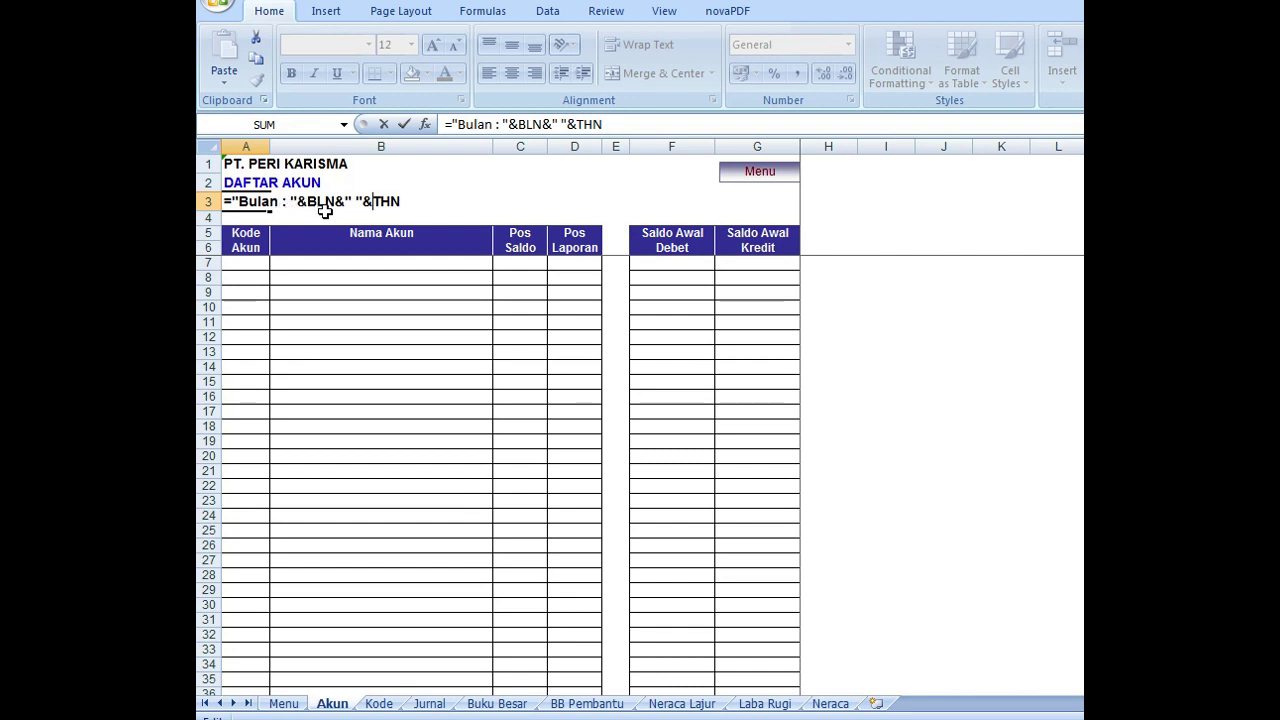
left_click_drag(358, 201, 351, 202)
key("Return")
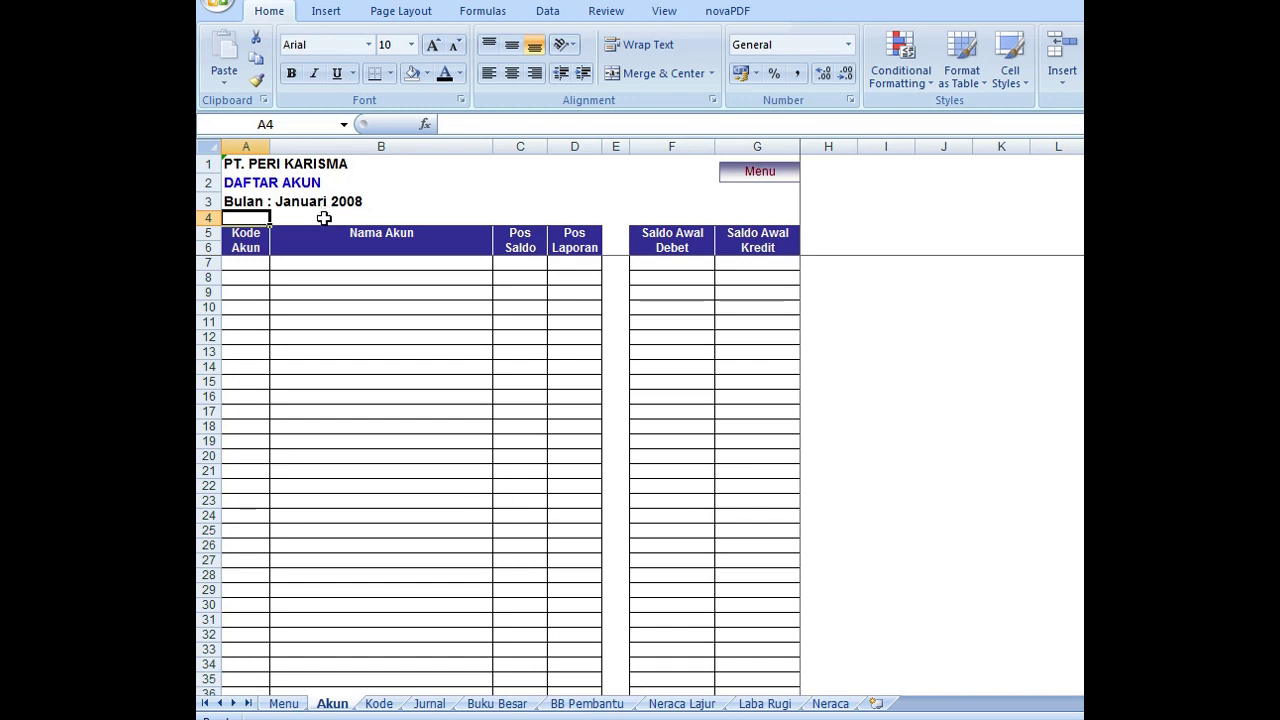
Copy the prepared list of account codes and names starting at M7 and paste it at A7.
left_click(243, 263)
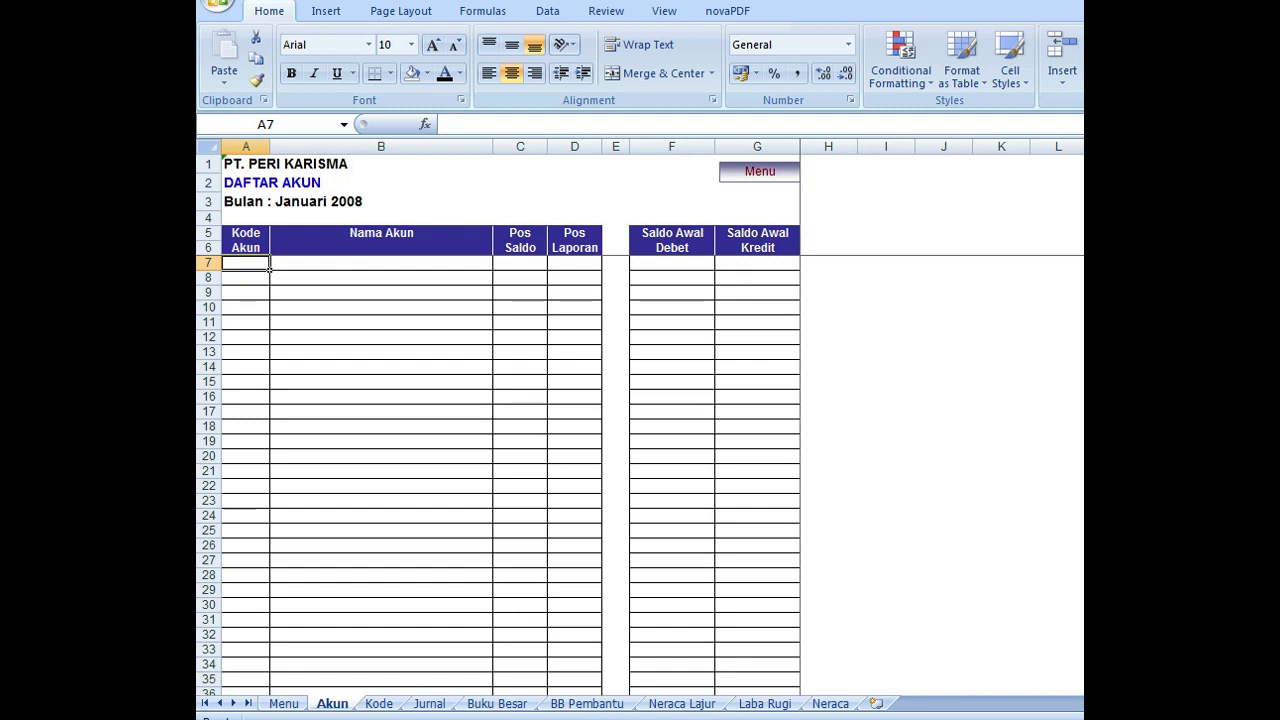
left_click_drag(245, 263, 300, 619)
left_click_drag(1165, 620, 1165, 692)
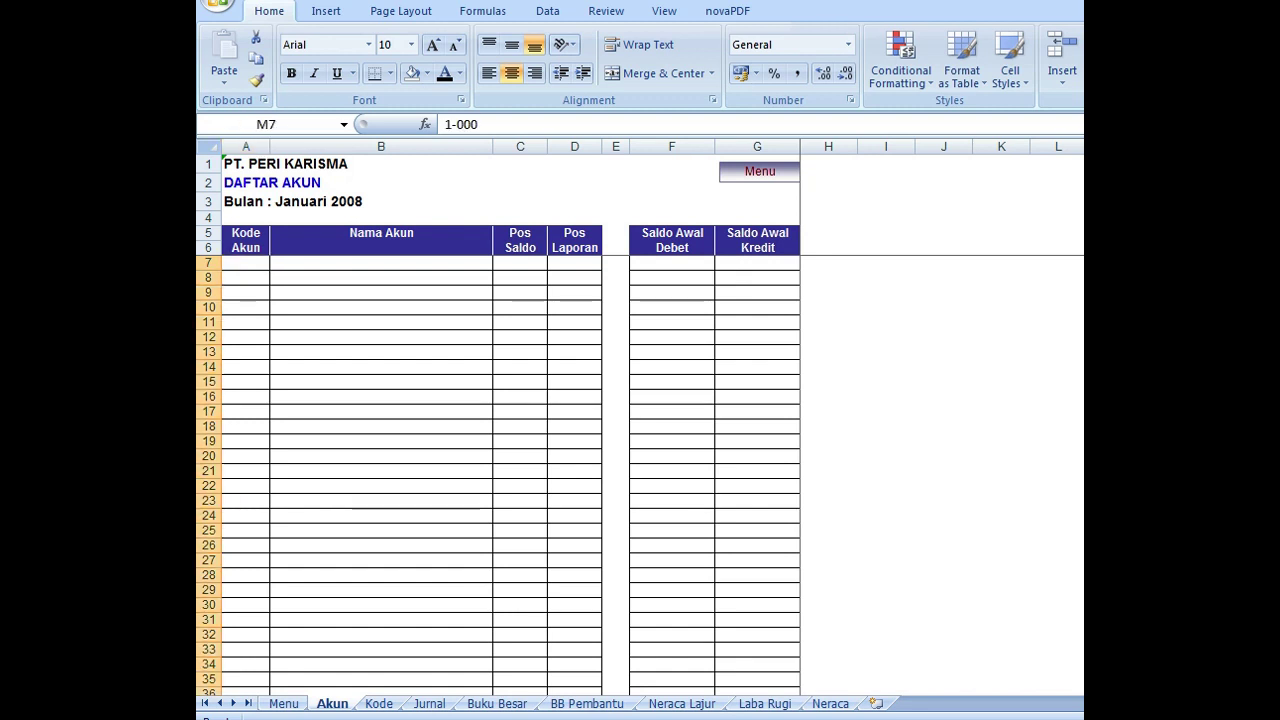
left_click(244, 263)
key("ctrl+v")
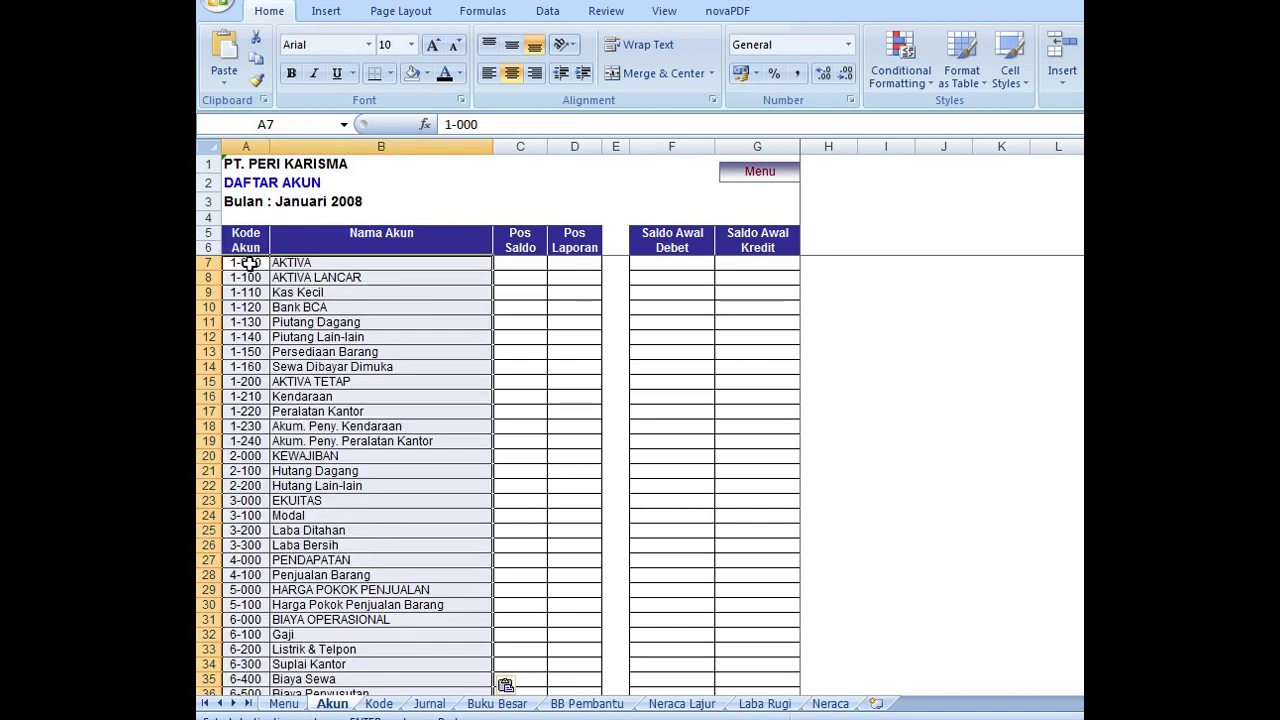
left_click(347, 265)
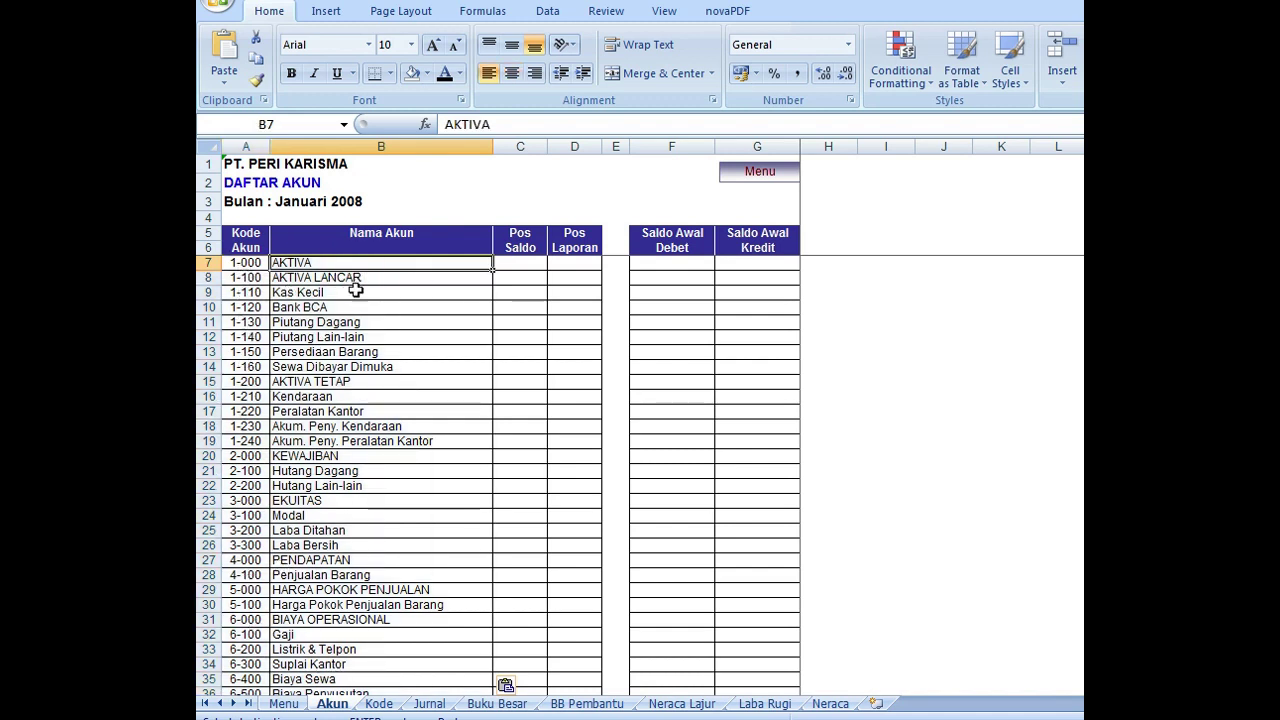
Examine the drop-down choices of the Pos Saldo cell C7 without picking one.
left_click(530, 263)
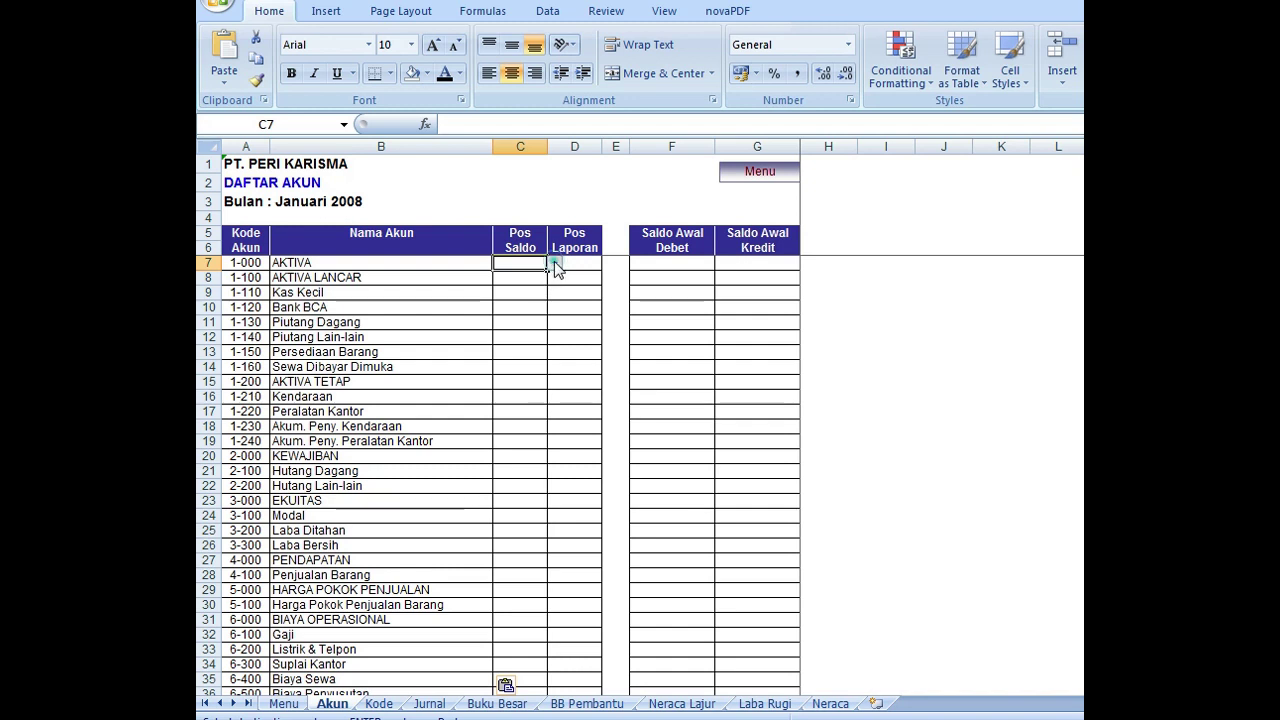
left_click(555, 264)
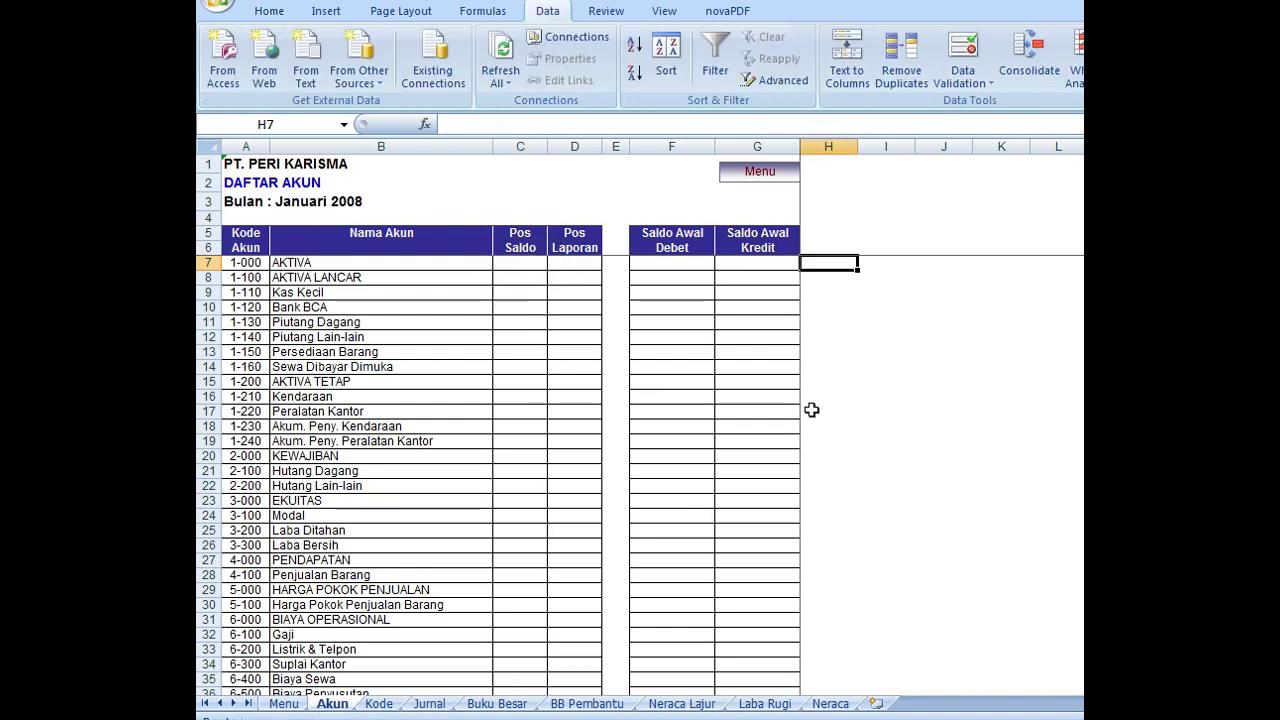
left_click(527, 268)
left_click(555, 263)
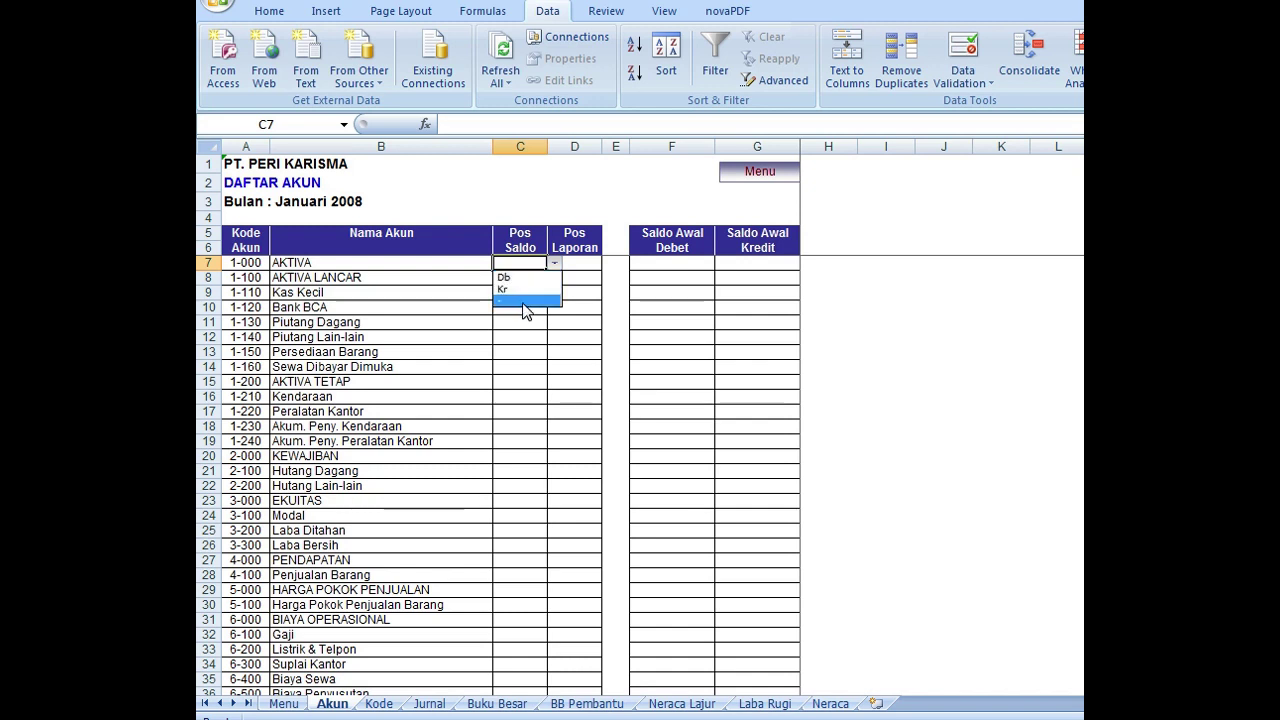
left_click(548, 262)
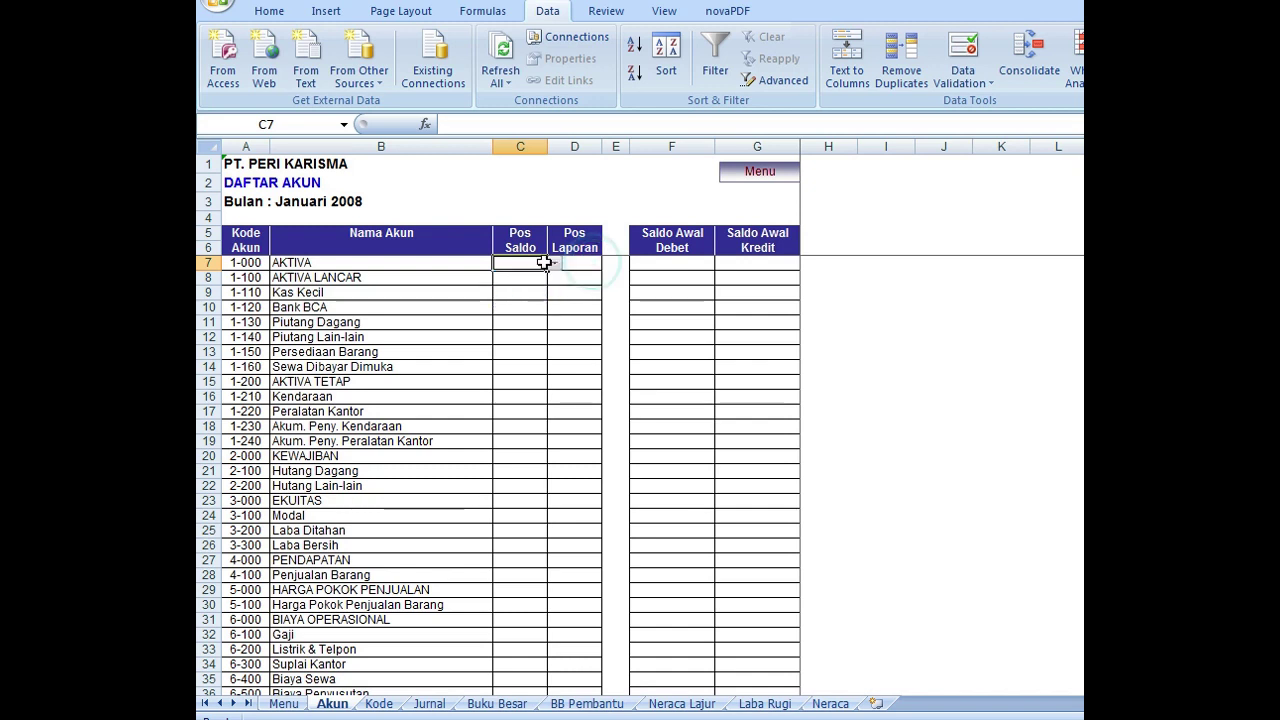
Set the data validation of cell C7 to allow a List with the source Db;Kr;-.
left_click(466, 261)
left_click(522, 262)
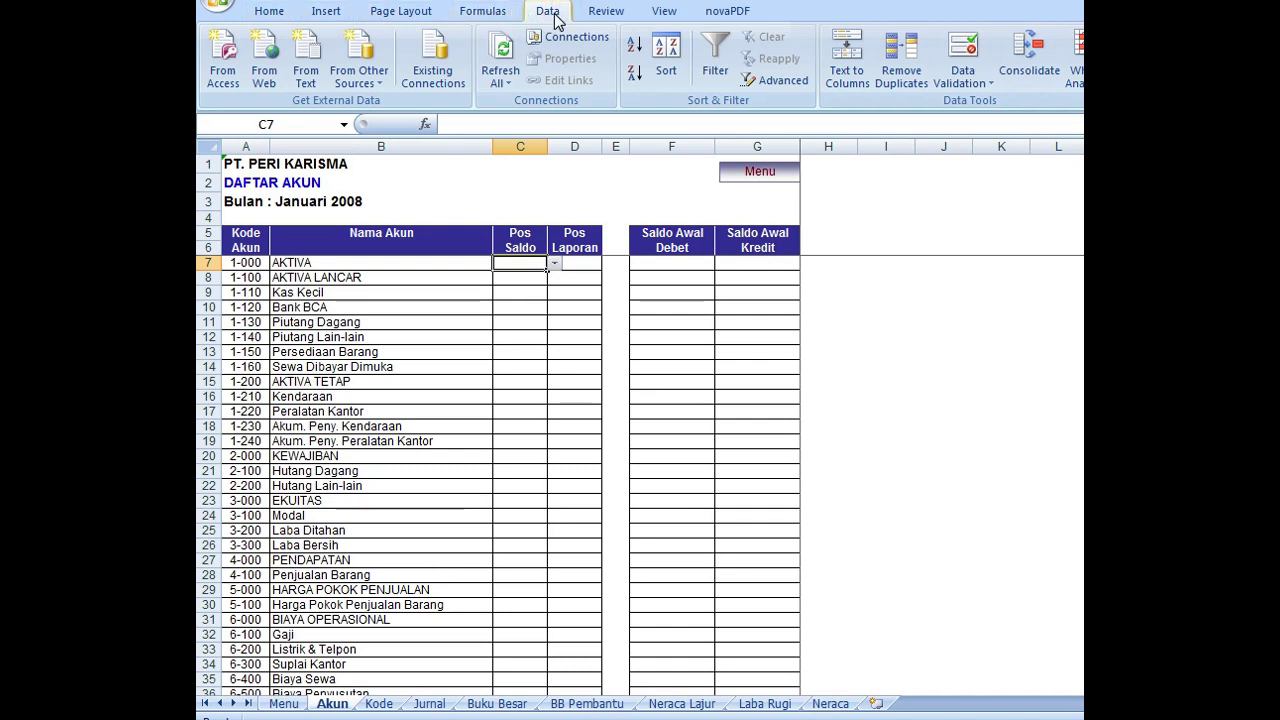
left_click(967, 55)
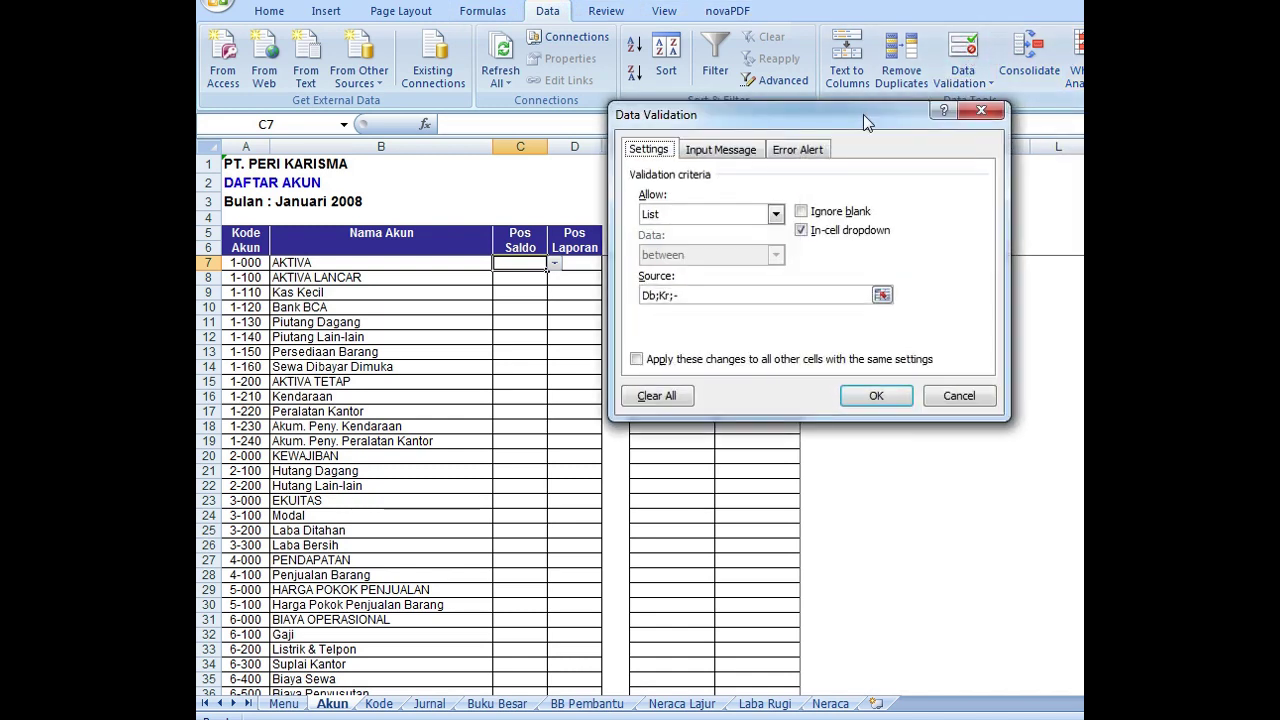
left_click(775, 216)
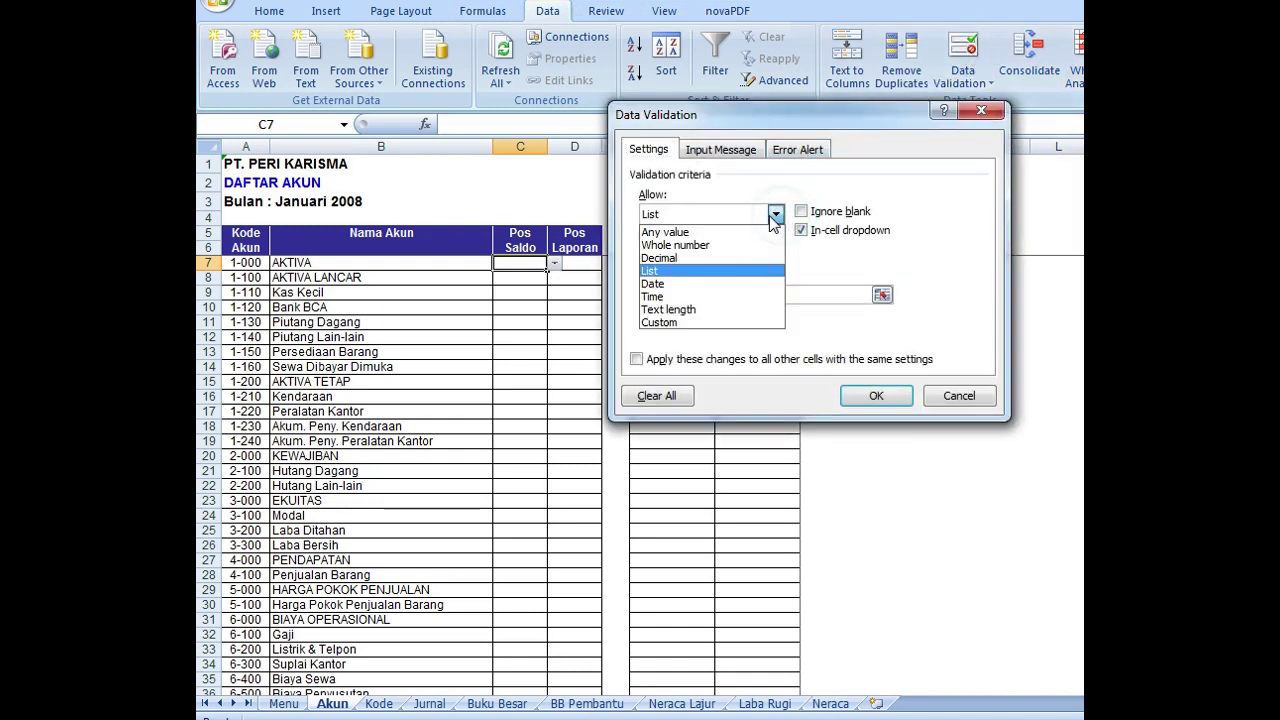
left_click(722, 271)
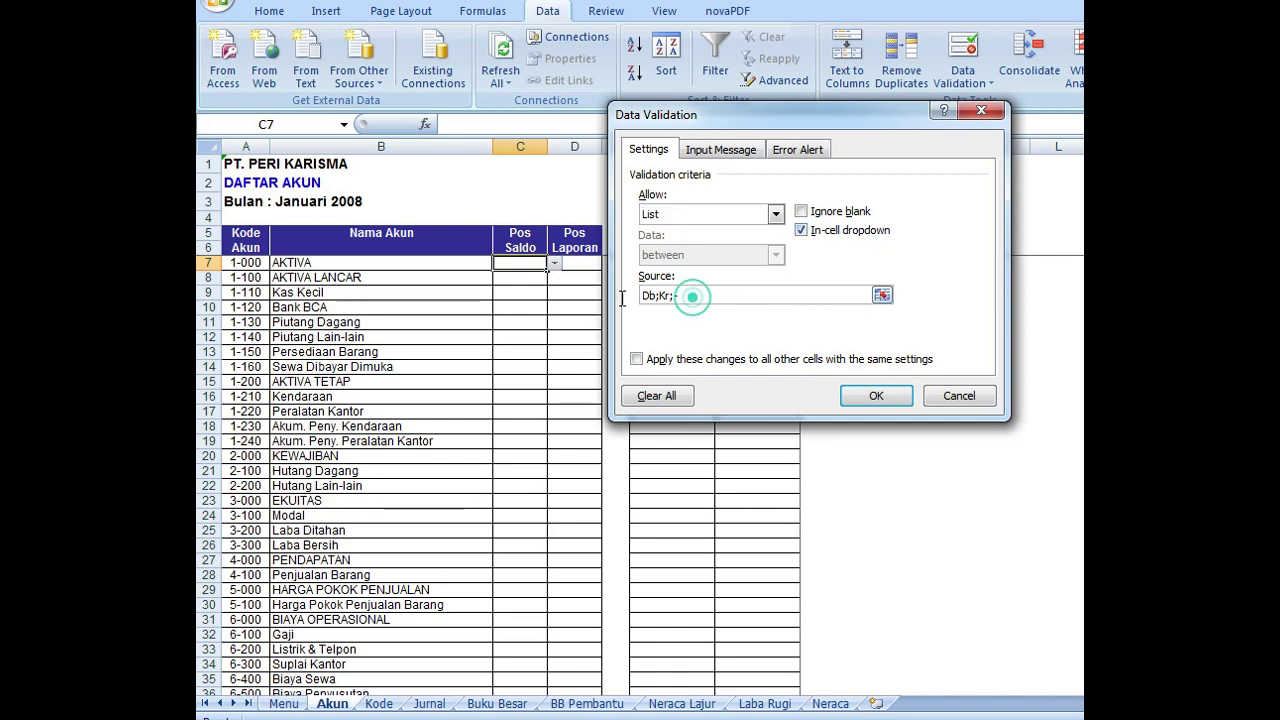
left_click_drag(720, 295, 643, 296)
left_click(664, 296)
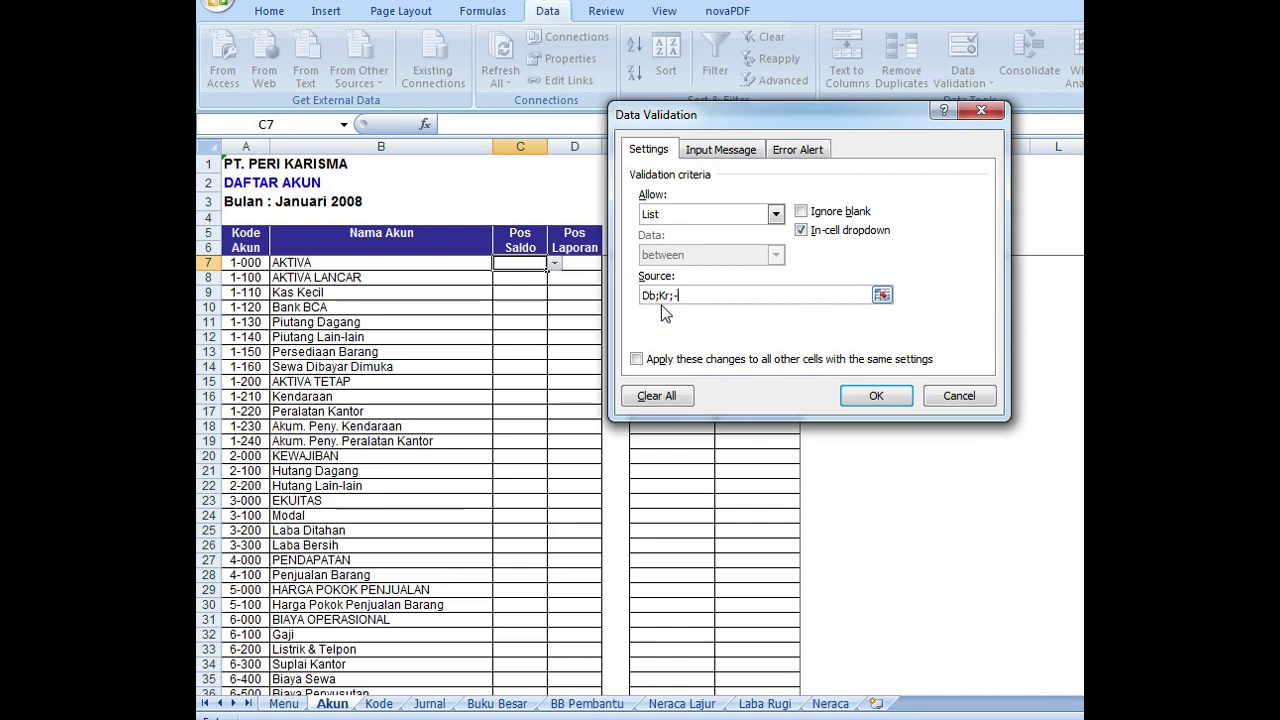
left_click(683, 300)
Set C7's validation error alert to the Stop style with the message "MAAF! POS SALDO SALAH" and apply the validation.
left_click(795, 150)
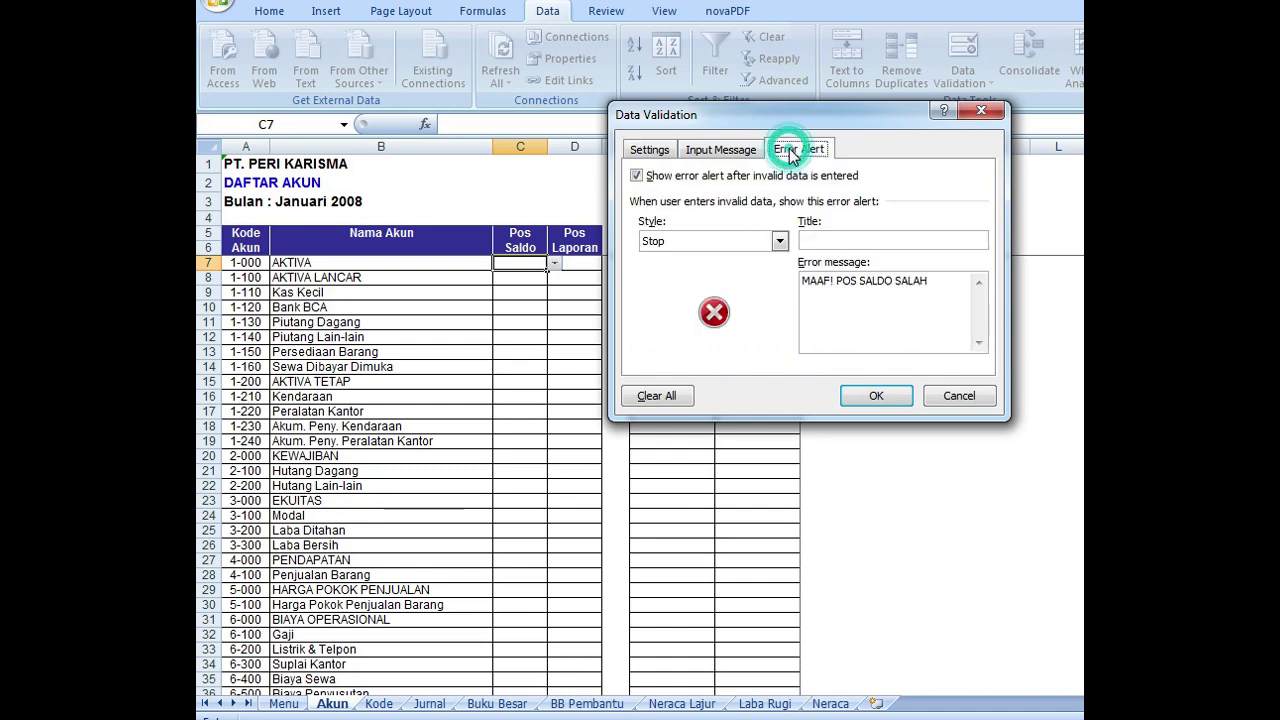
left_click(779, 241)
left_click(762, 258)
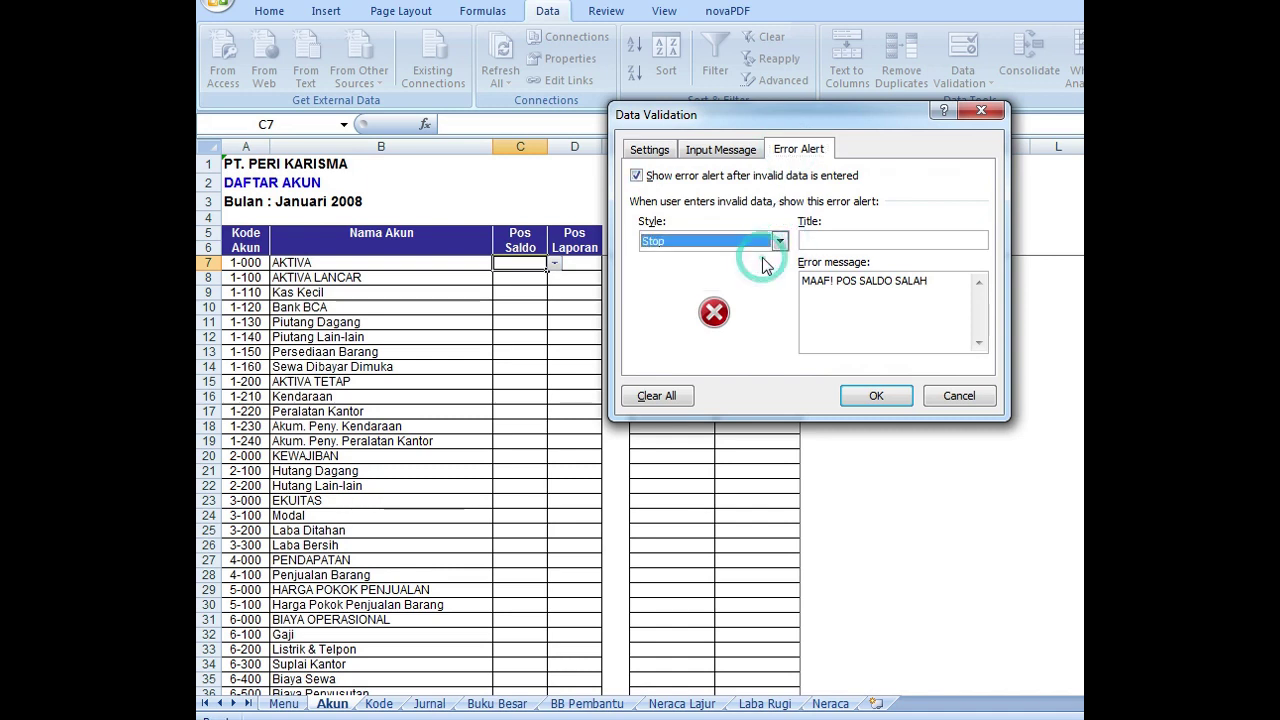
left_click(862, 290)
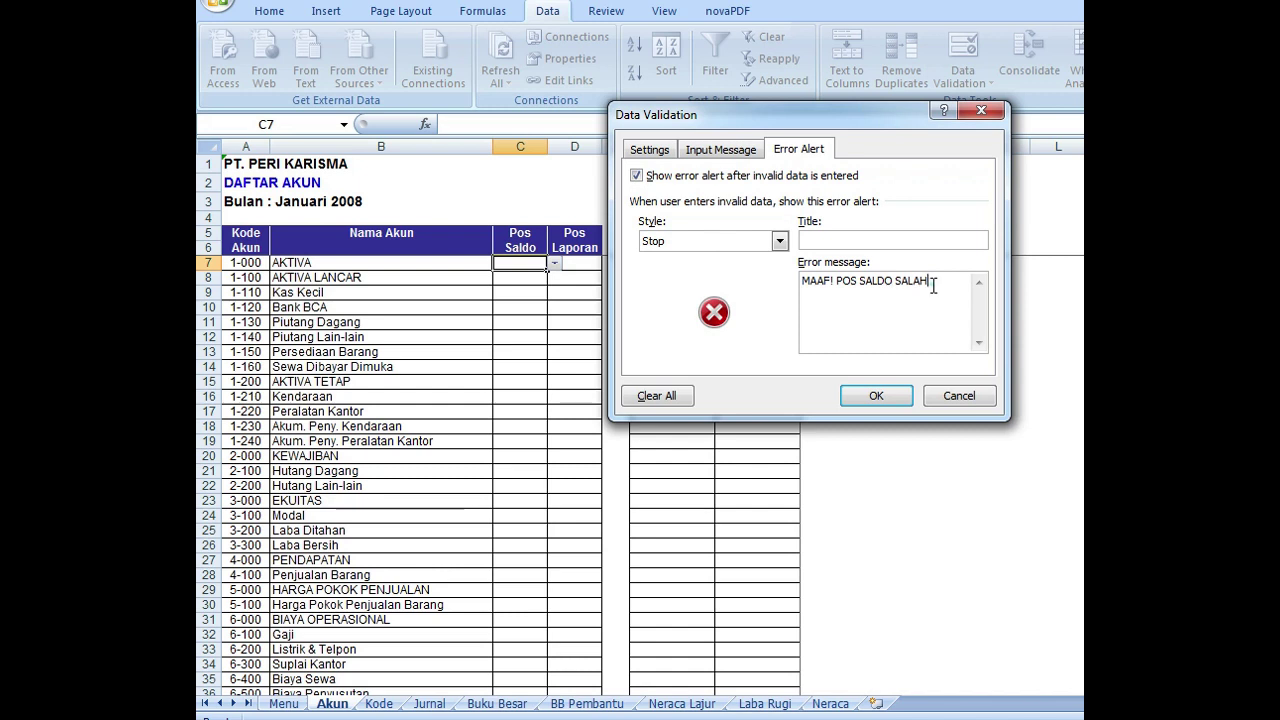
left_click_drag(935, 283, 678, 286)
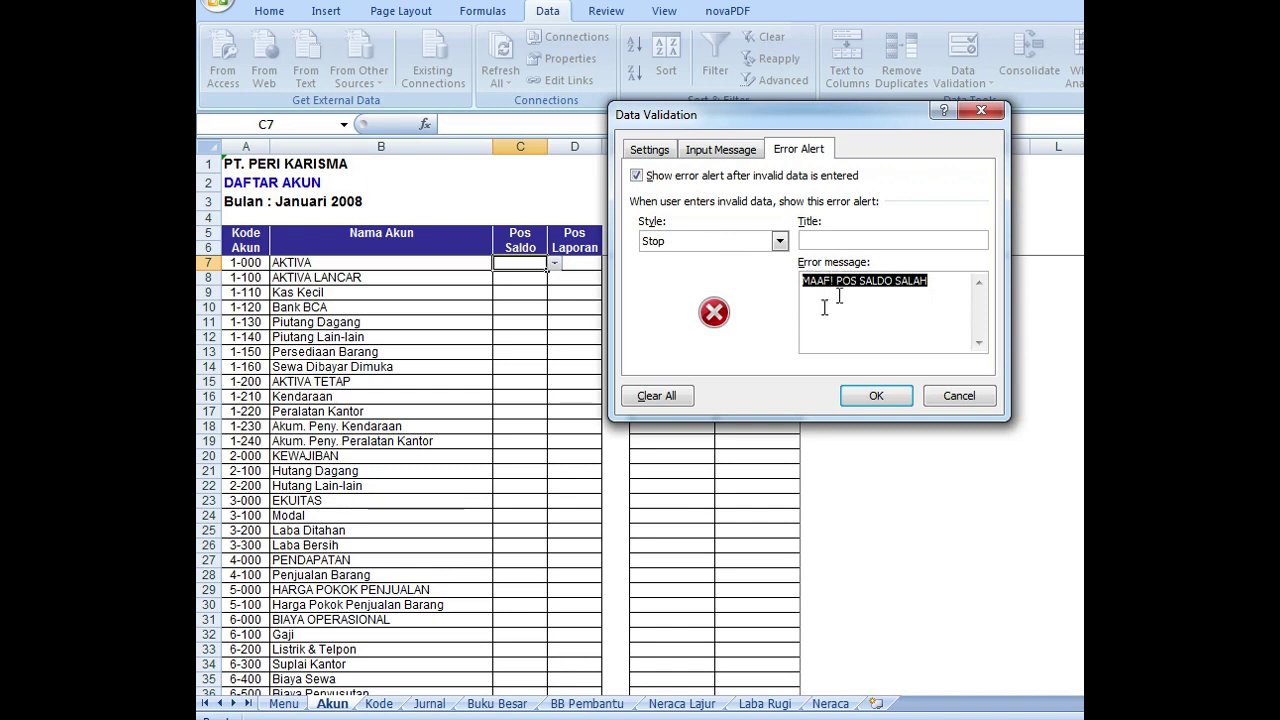
left_click(876, 396)
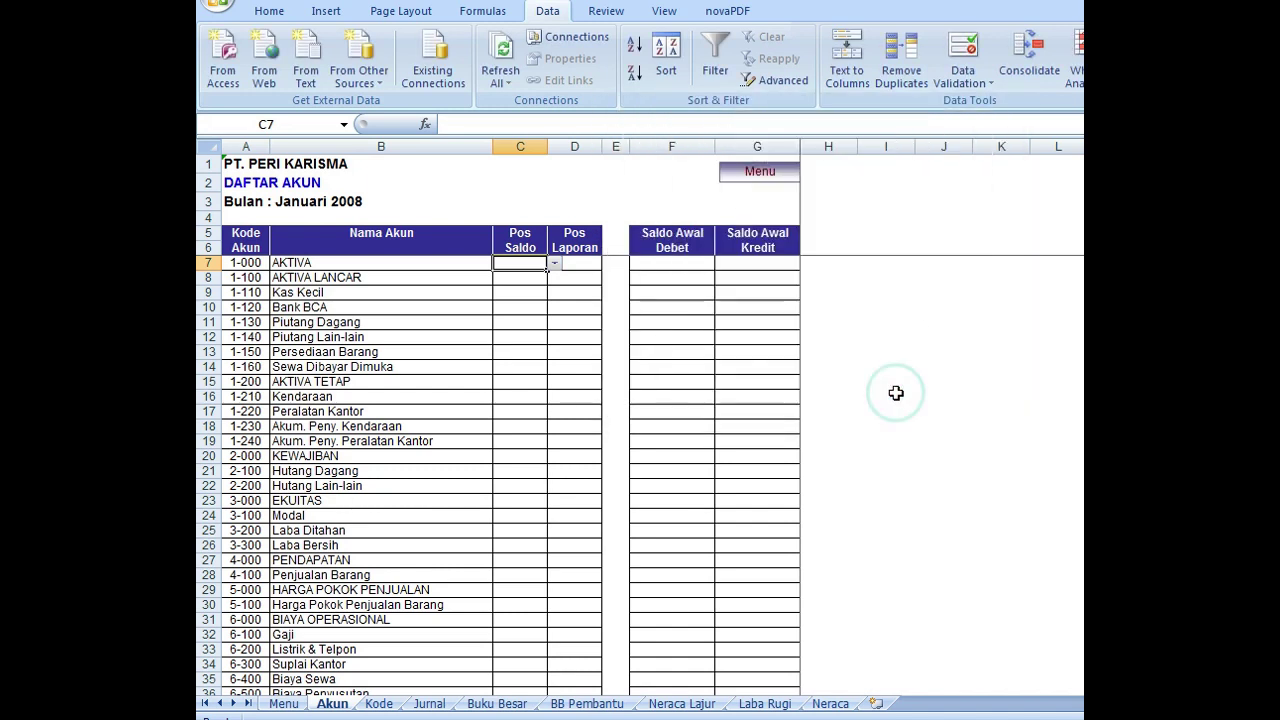
Copy the validated cell C7 down the Pos Saldo column through row 35.
left_click(555, 263)
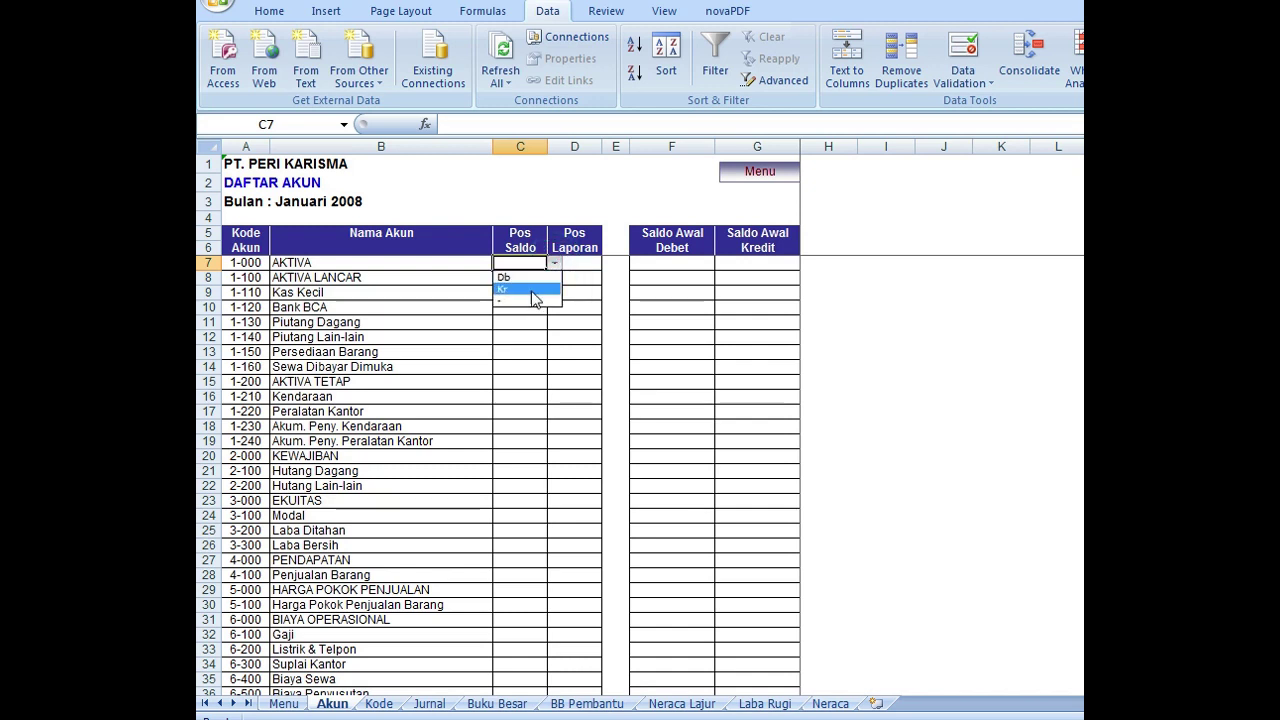
left_click(541, 263)
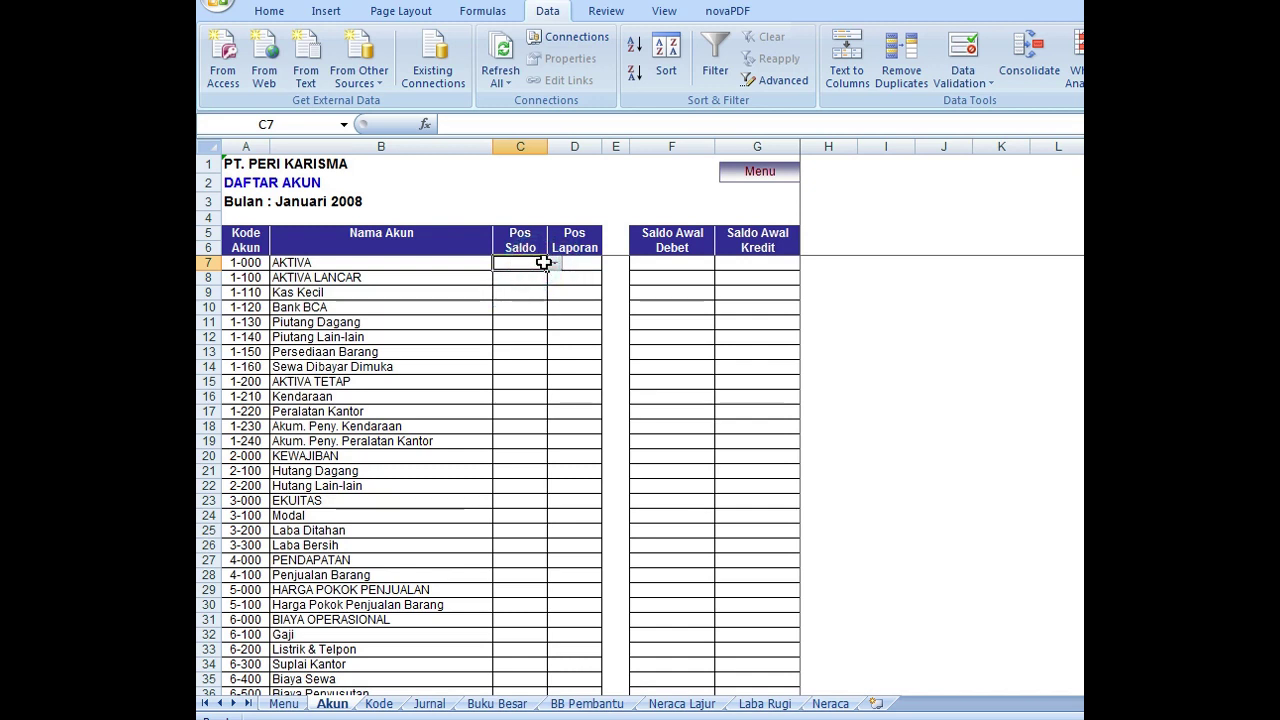
left_click_drag(548, 270, 542, 690)
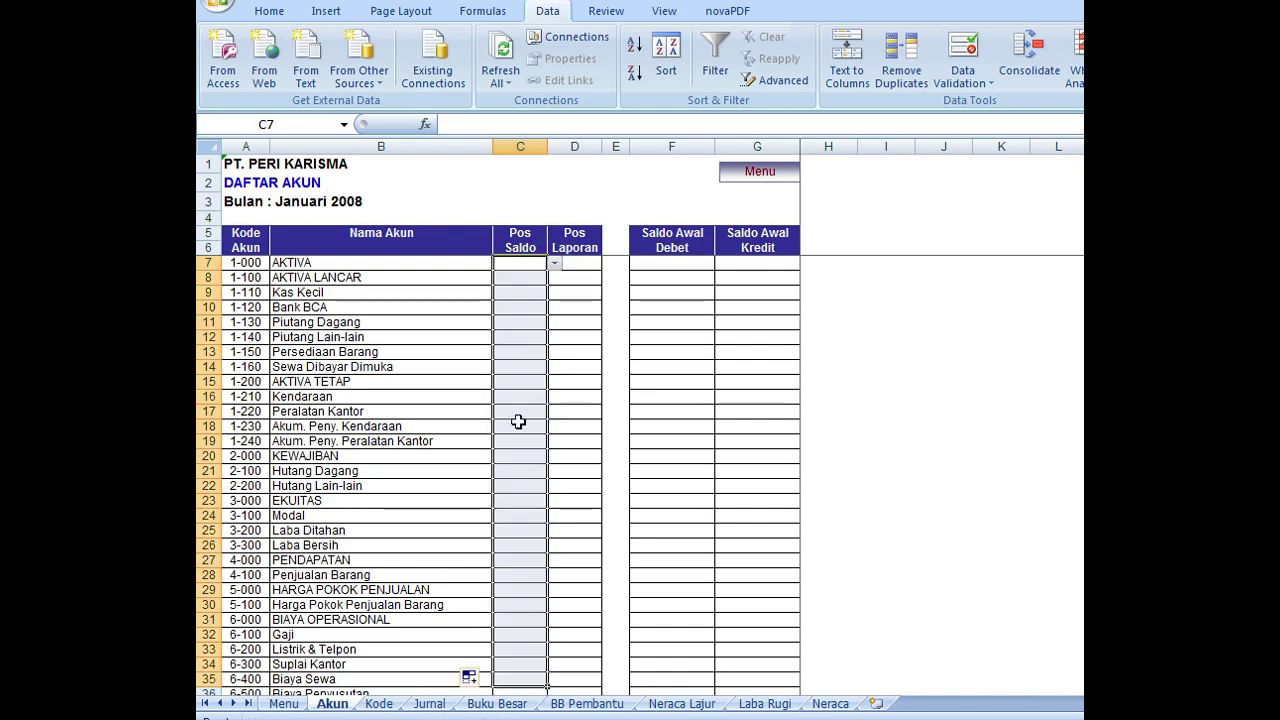
Set the data validation of the Pos Laporan cell D7 to allow a List with the source NRC;LR;-.
left_click(588, 260)
left_click(609, 264)
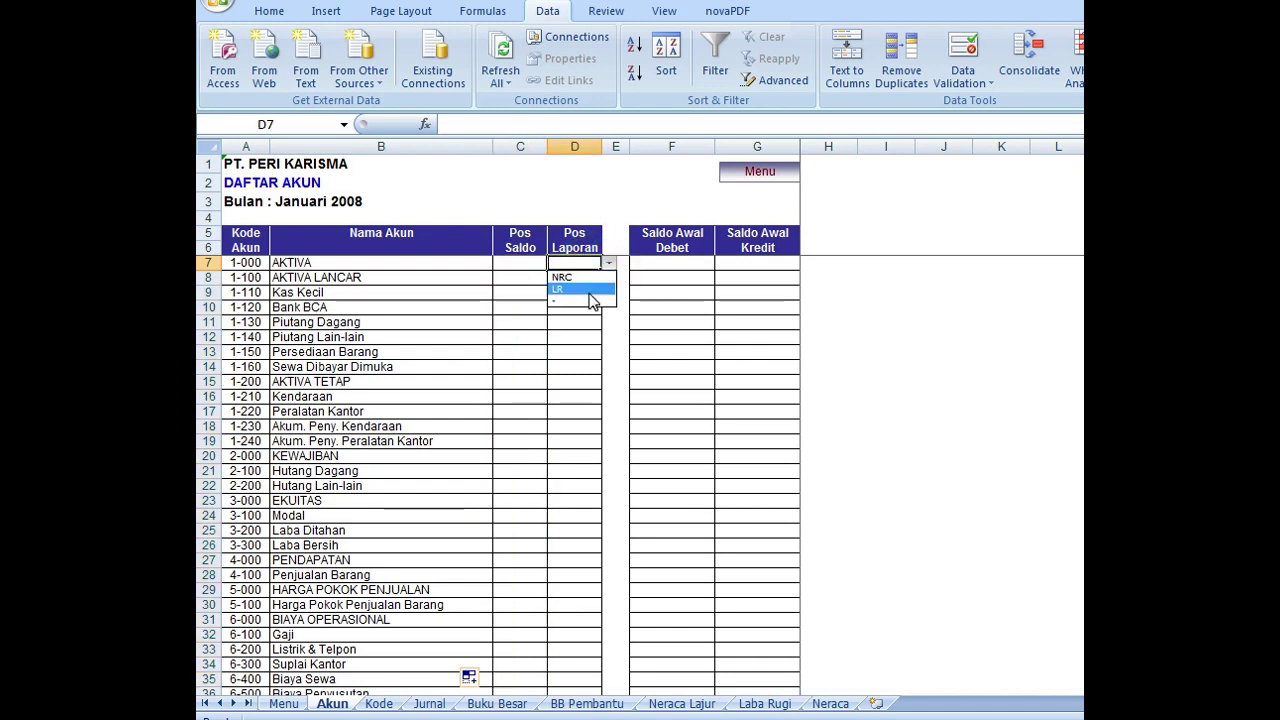
left_click(588, 340)
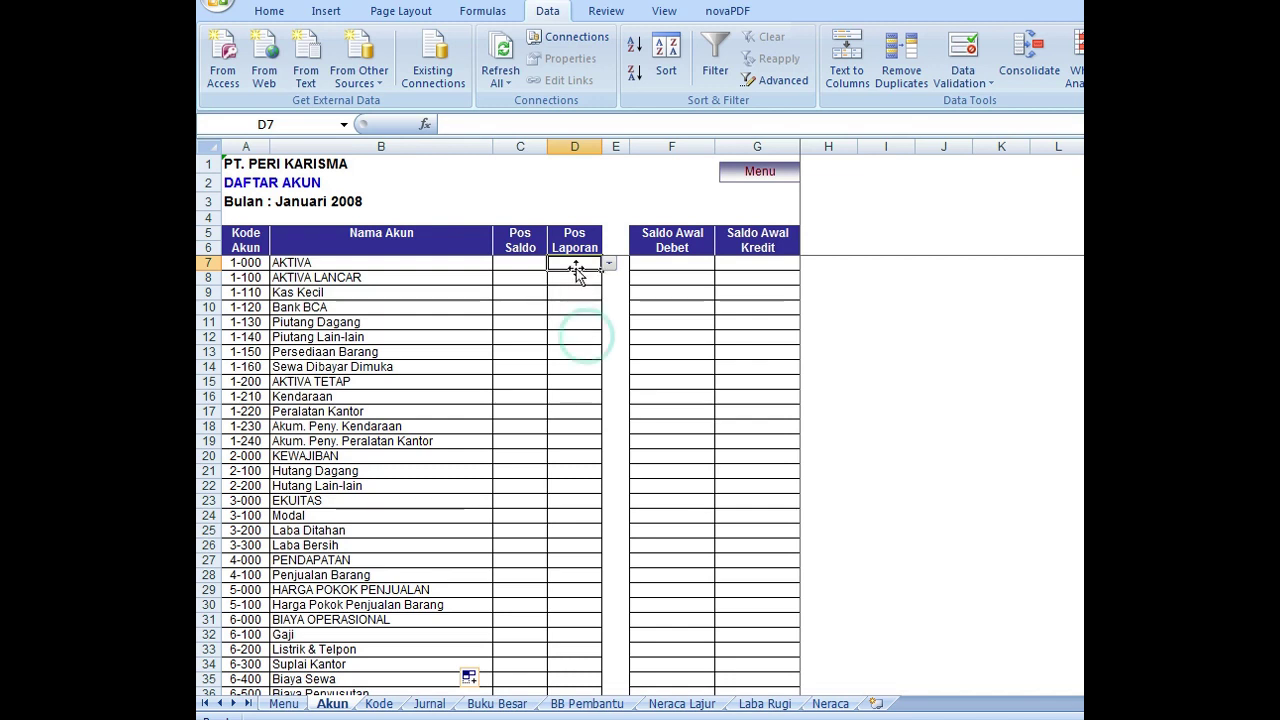
left_click(572, 263)
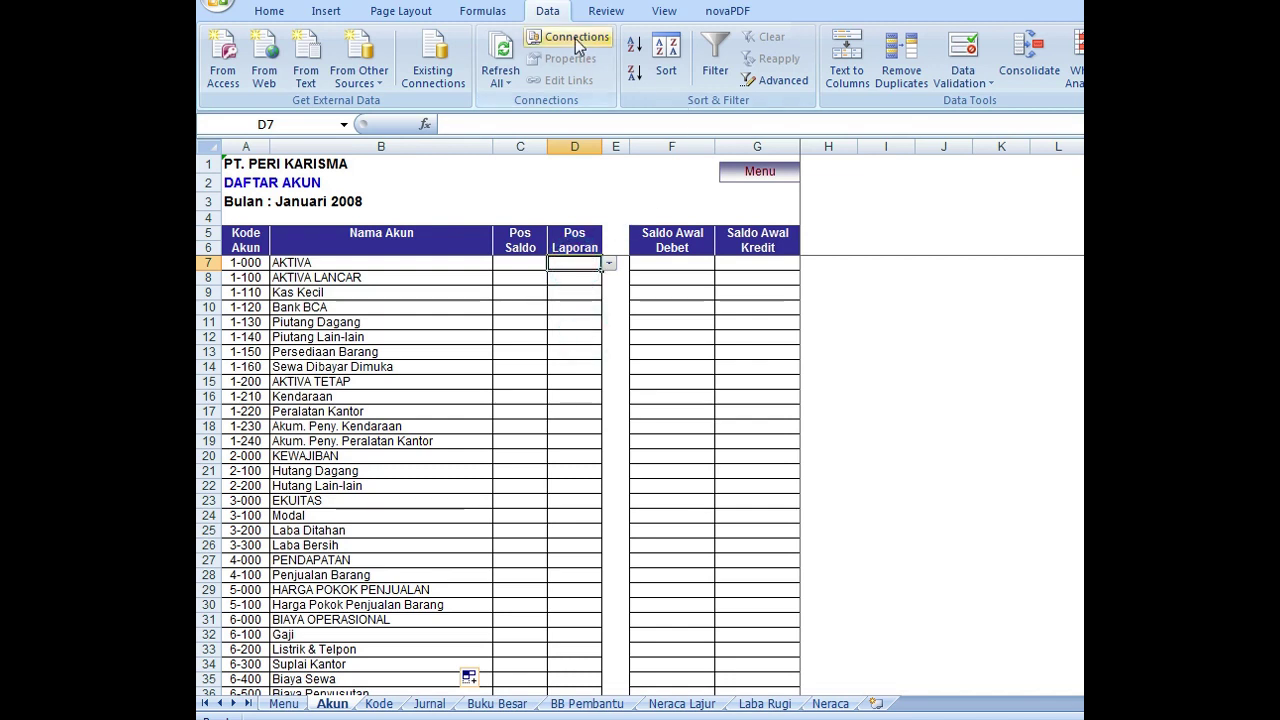
left_click(966, 80)
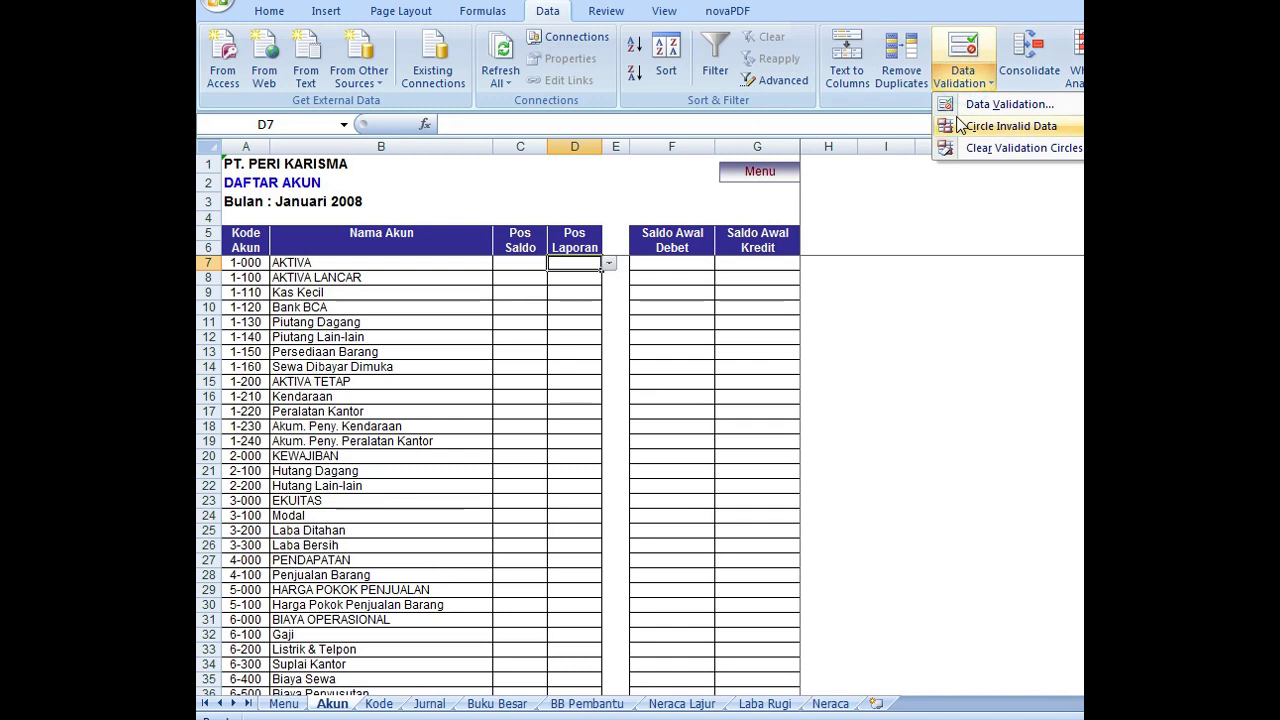
left_click(965, 104)
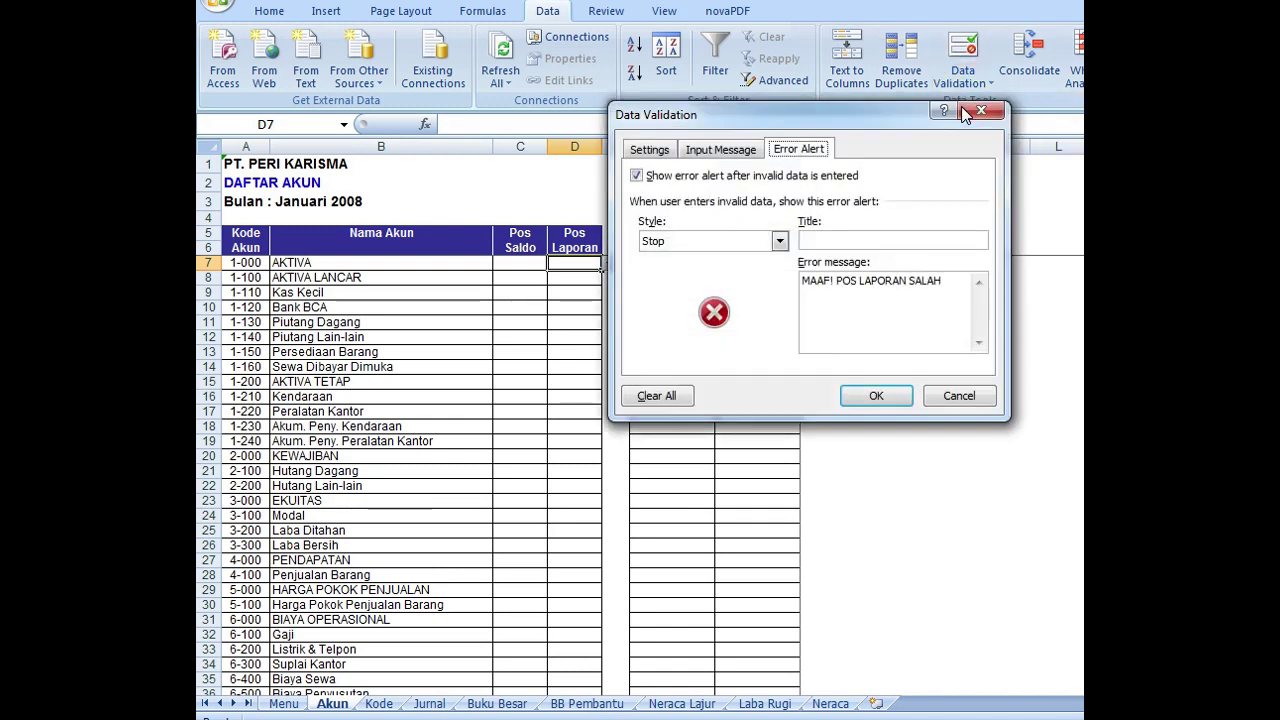
left_click(649, 150)
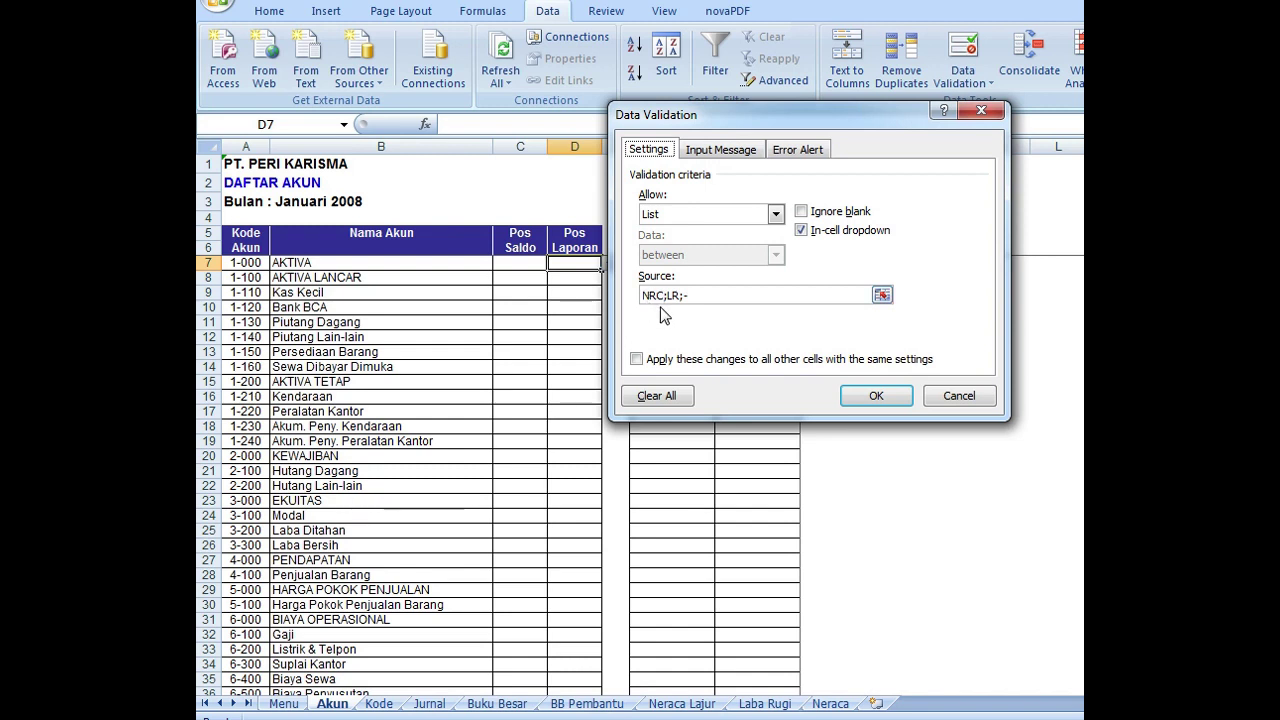
left_click(775, 214)
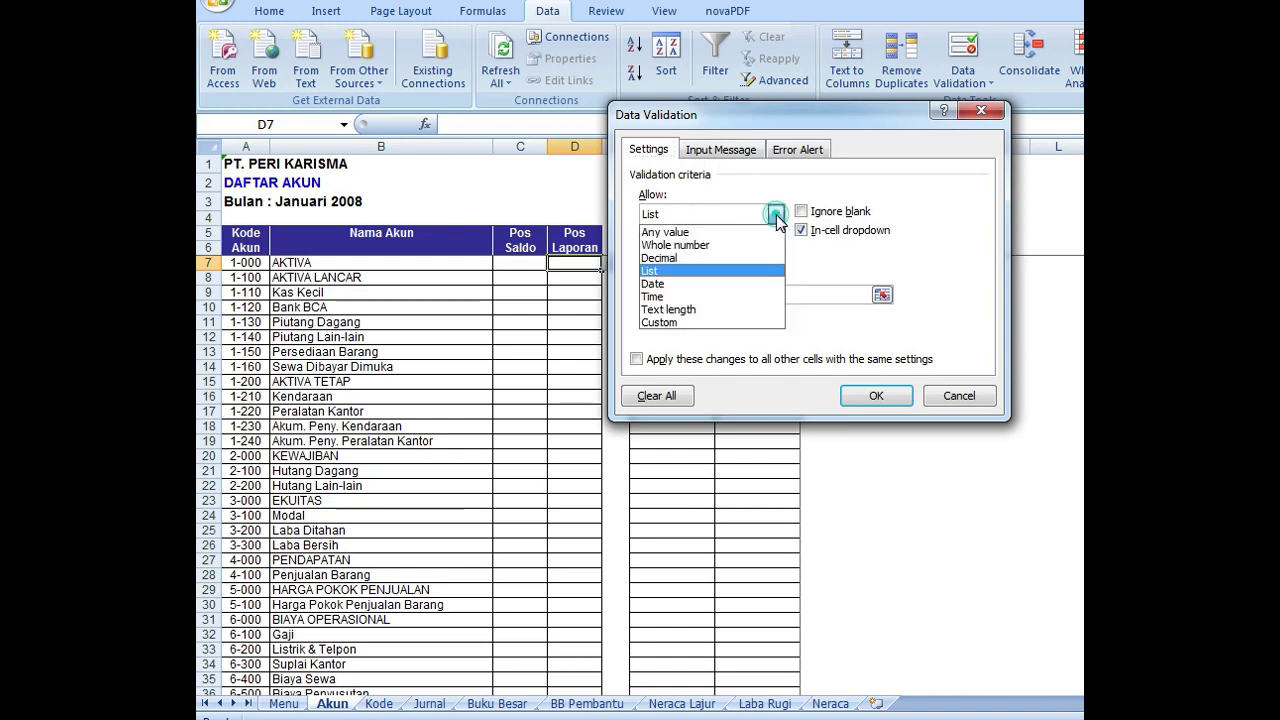
left_click(757, 236)
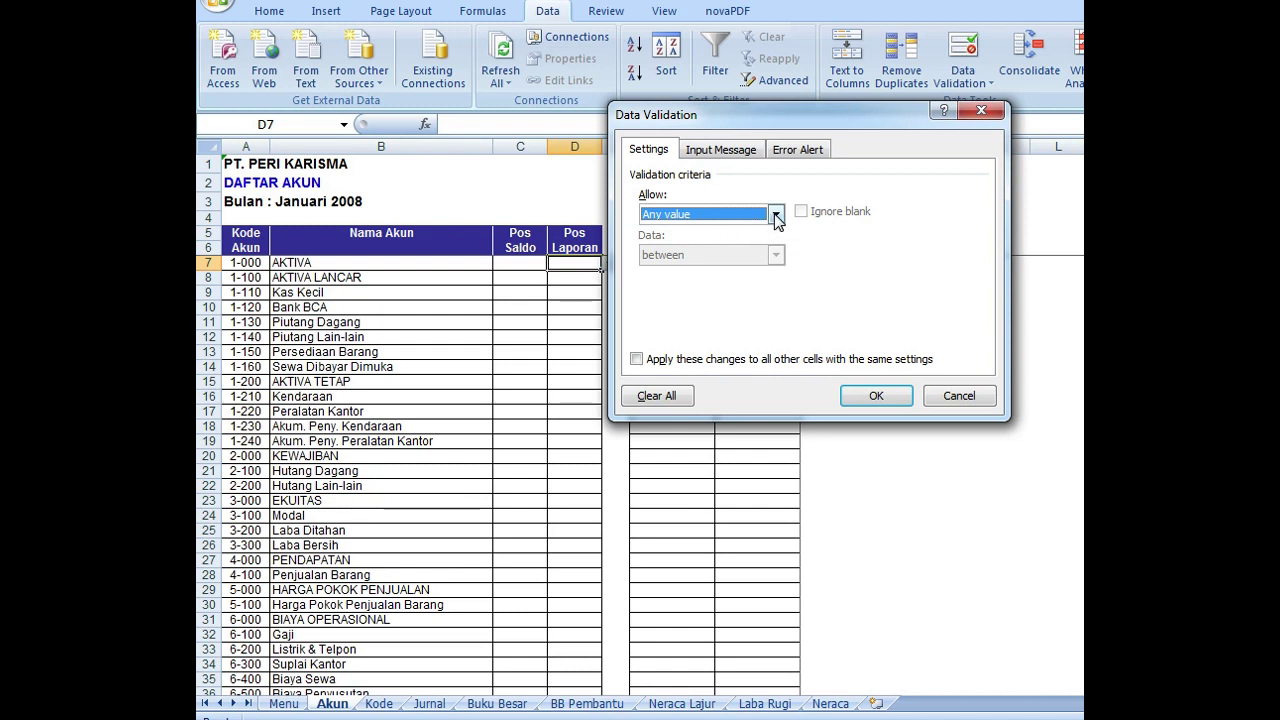
left_click(775, 214)
left_click(730, 271)
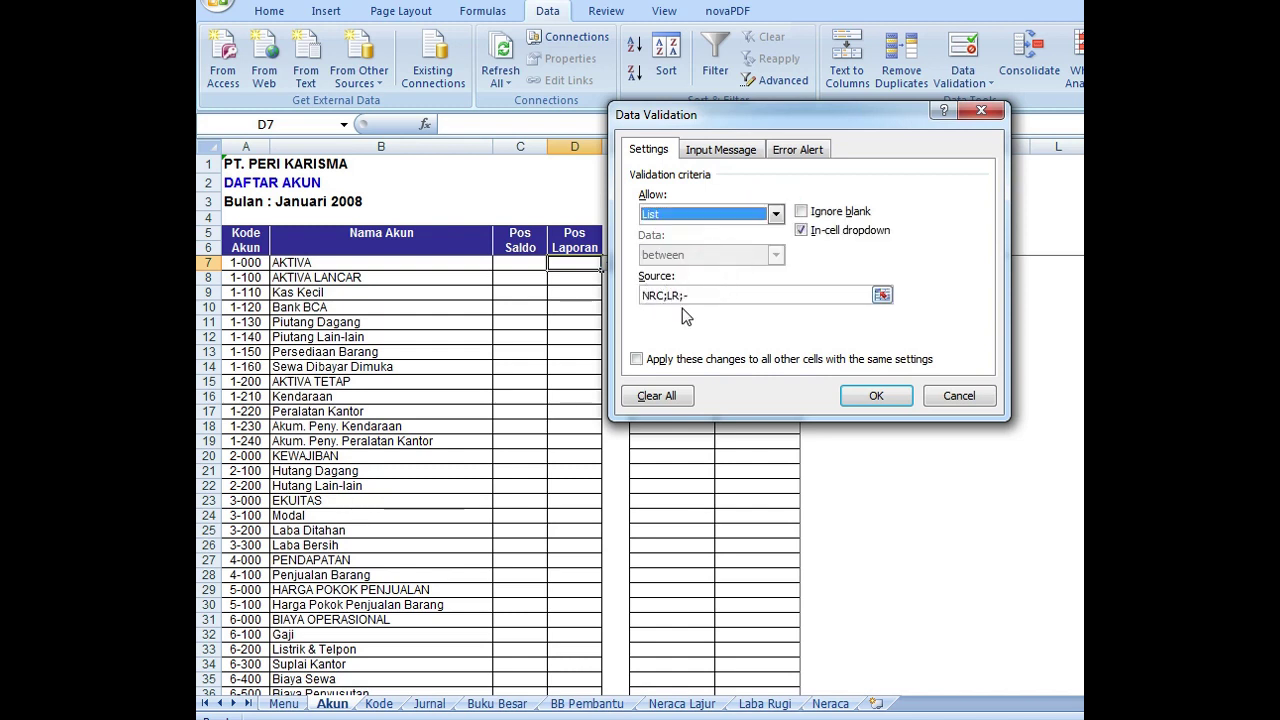
Use a Stop-style error alert with the message "MAAF! POS LAPORAN SALAH" for D7 and apply the validation.
left_click(800, 152)
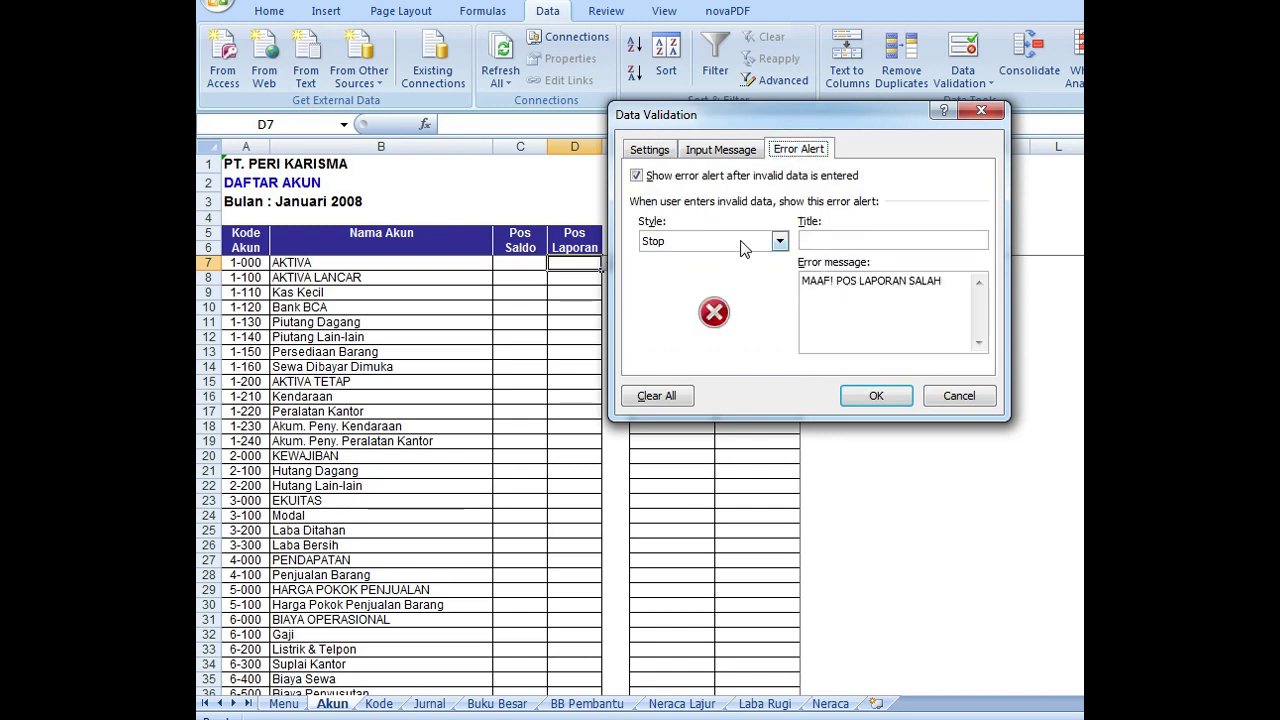
left_click(942, 281)
left_click_drag(942, 281, 803, 283)
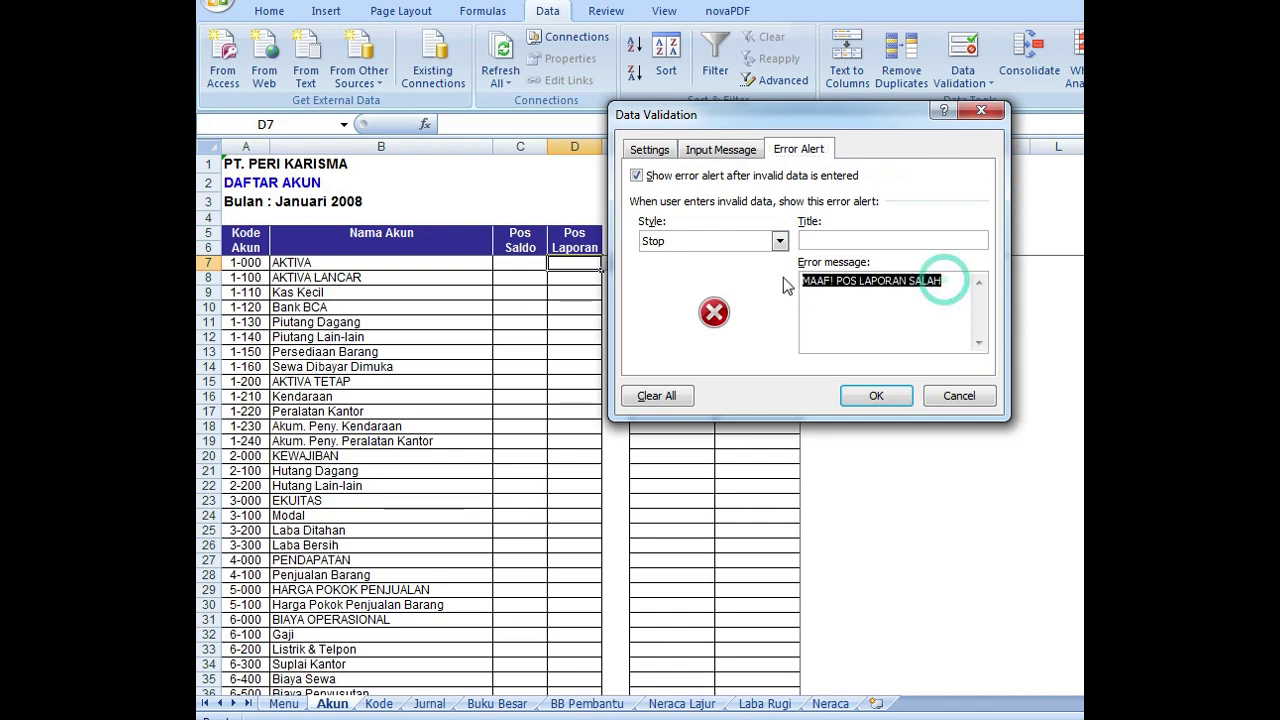
left_click(805, 284)
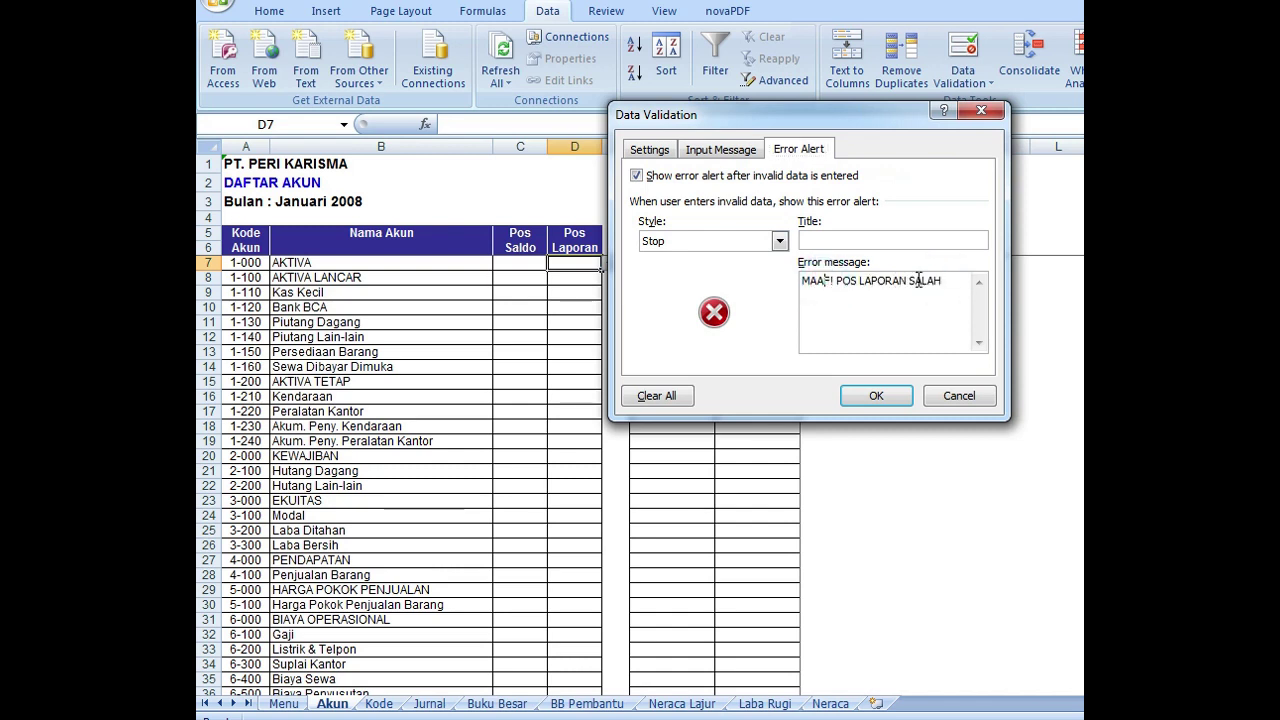
left_click(876, 393)
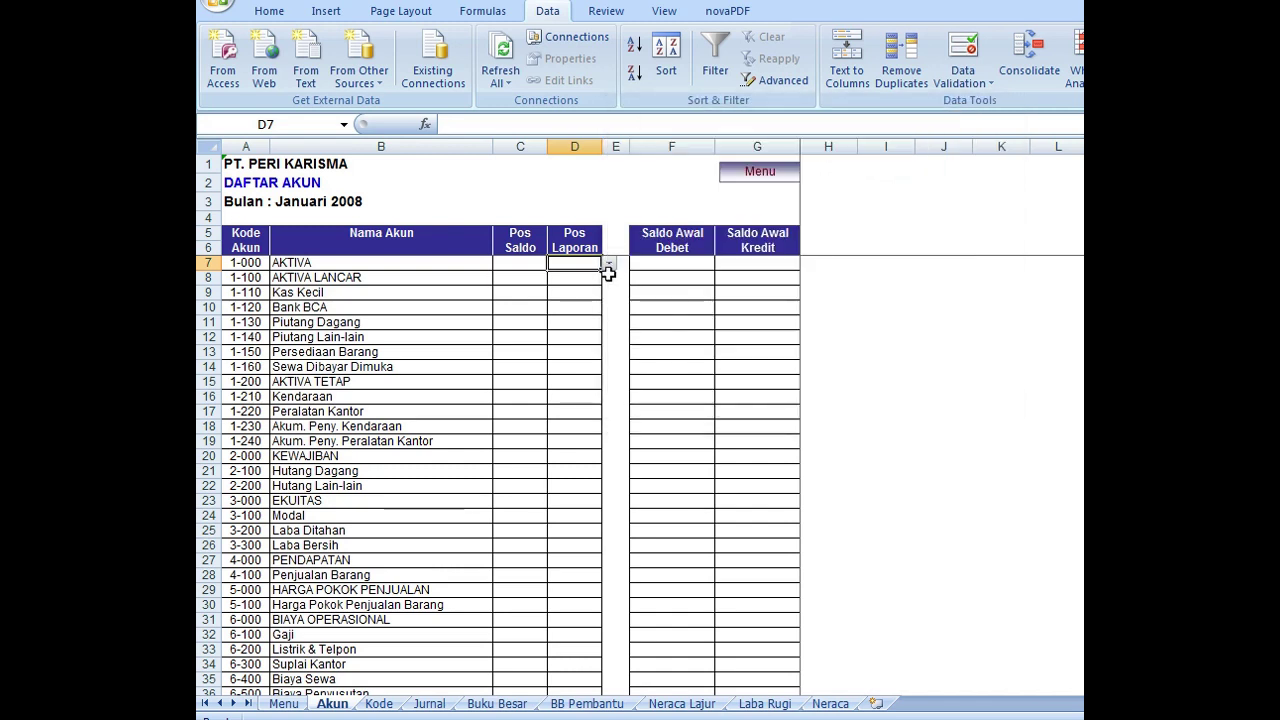
Copy the validated cell D7 down the Pos Laporan column through row 35 and check the drop-down choices of C7 and D7.
left_click_drag(603, 272, 586, 690)
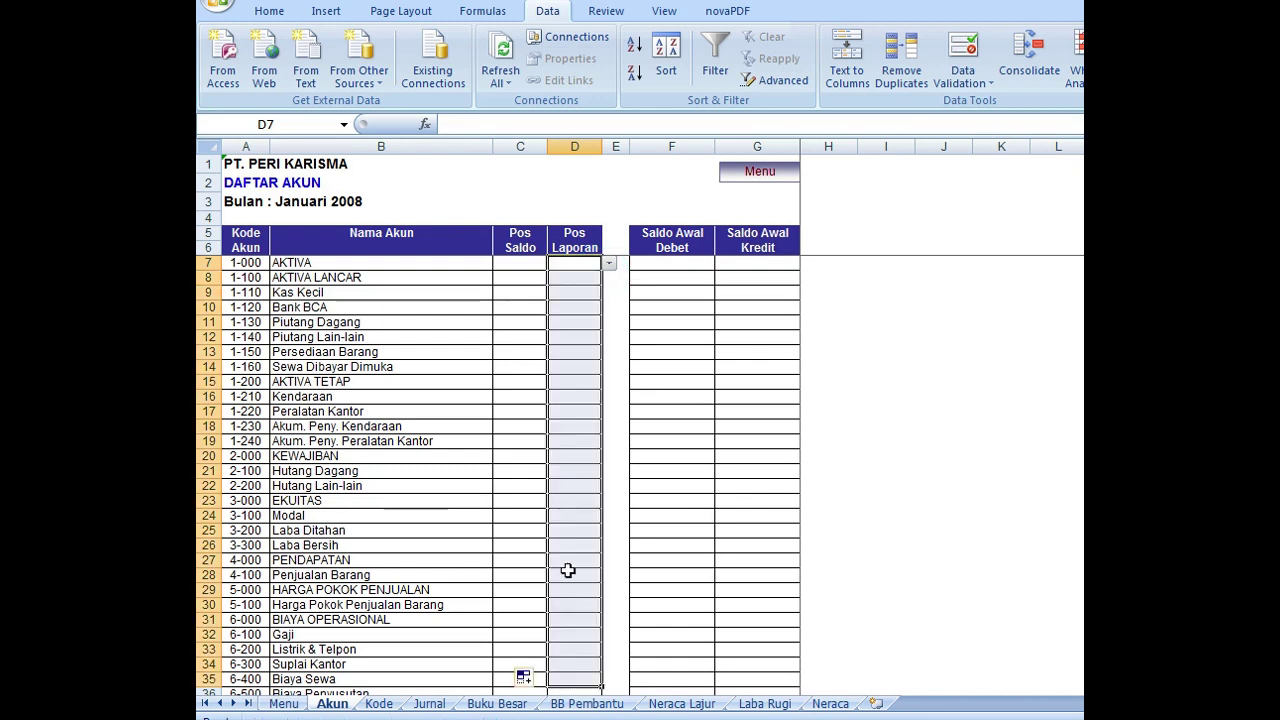
left_click(533, 266)
left_click(554, 264)
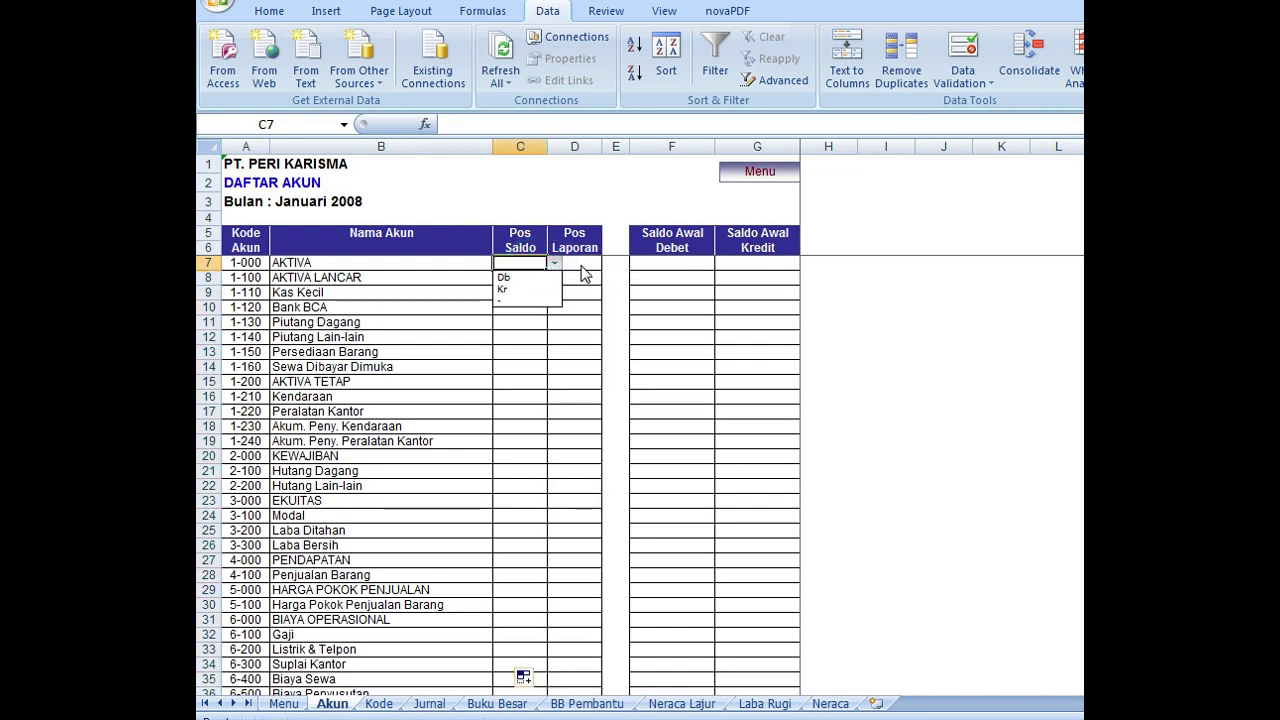
left_click(582, 266)
left_click(596, 265)
left_click(608, 263)
left_click(607, 264)
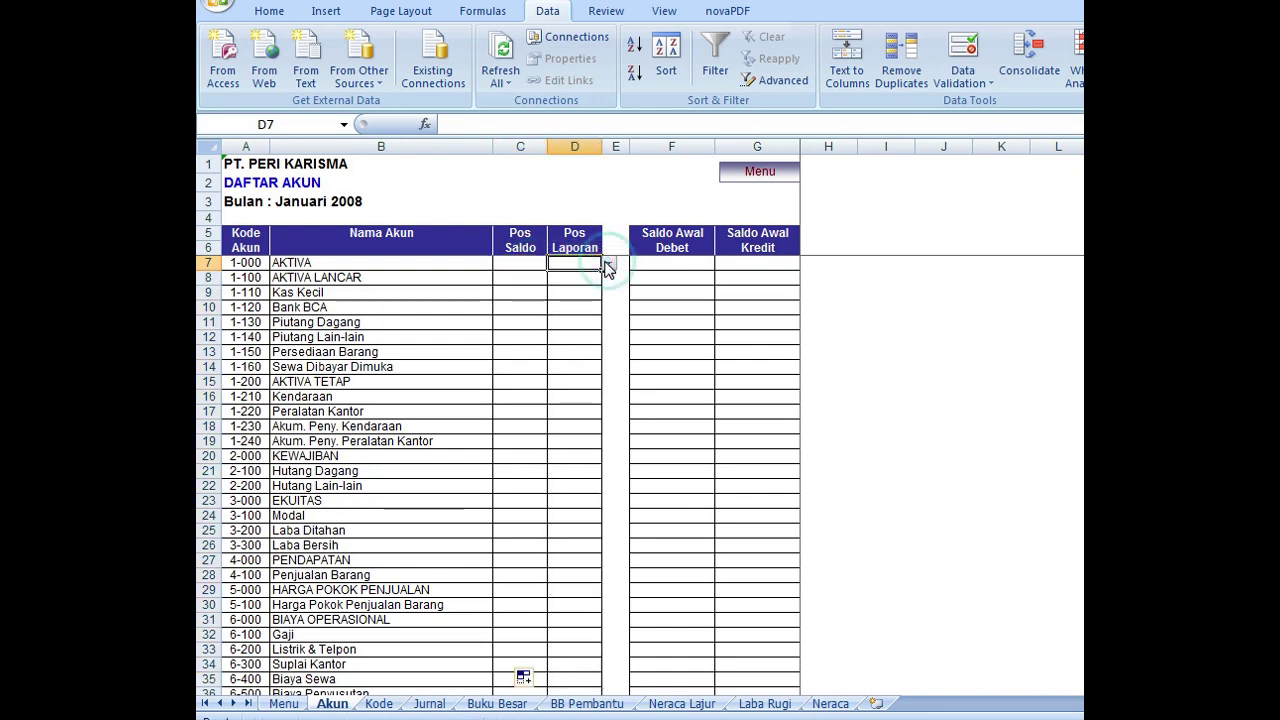
left_click(446, 289)
left_click(389, 262)
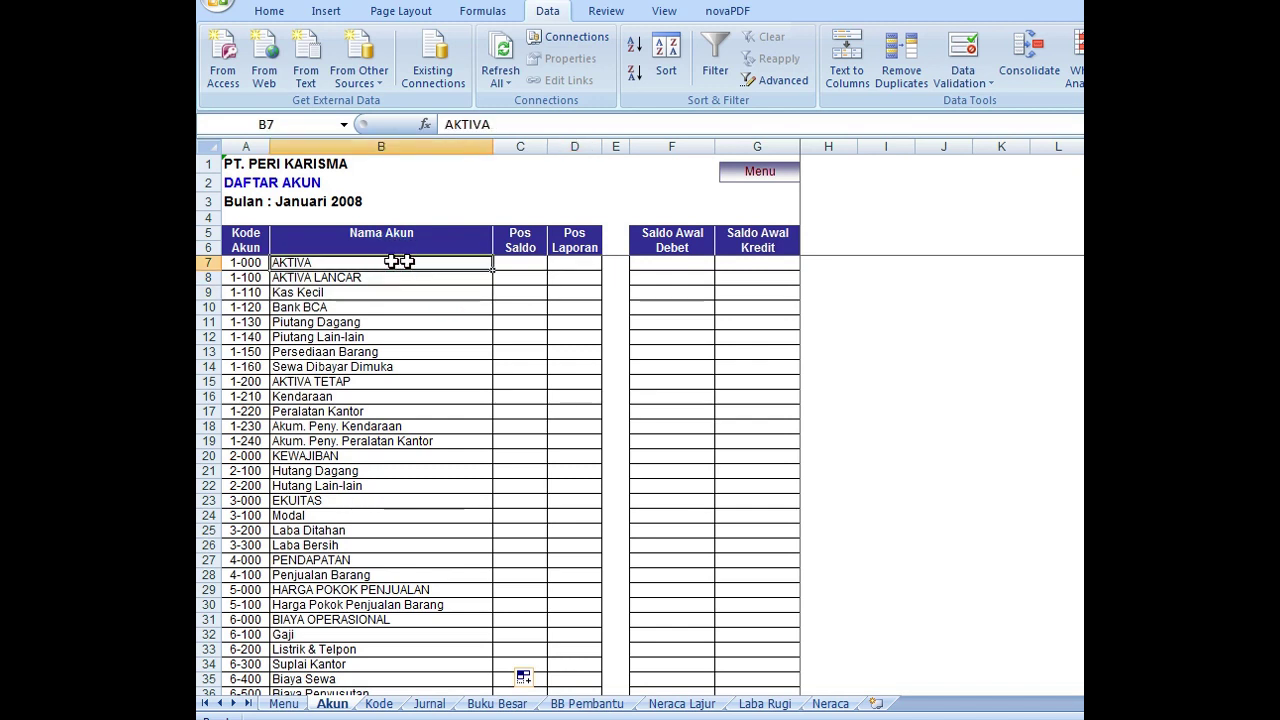
Choose "-" for both Pos Saldo and Pos Laporan of the AKTIVA account in row 7.
left_click(521, 261)
left_click(554, 263)
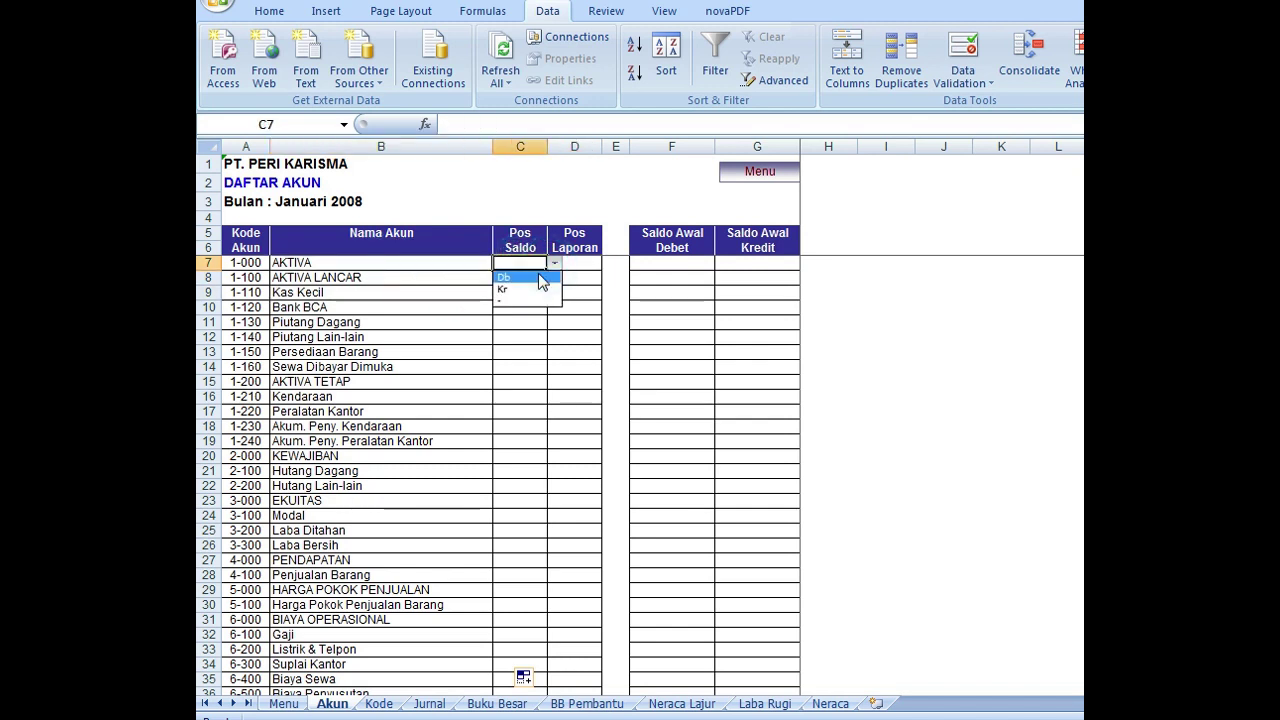
left_click(522, 302)
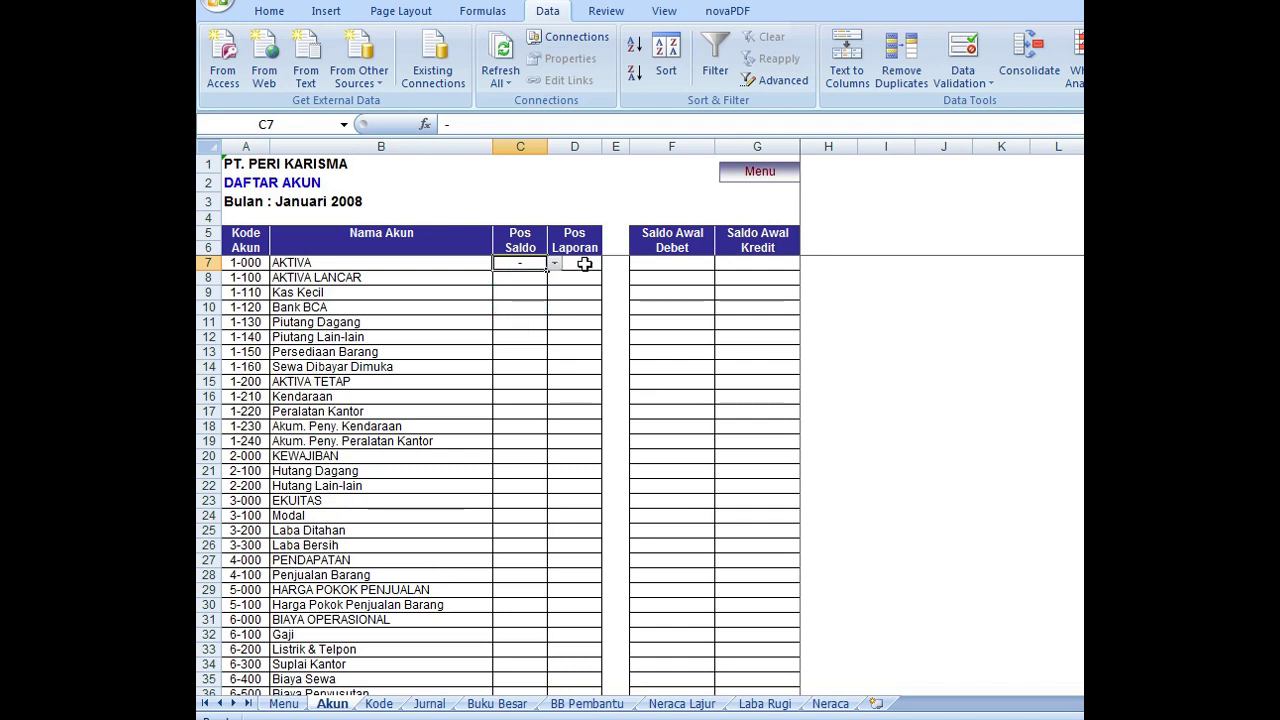
left_click(585, 263)
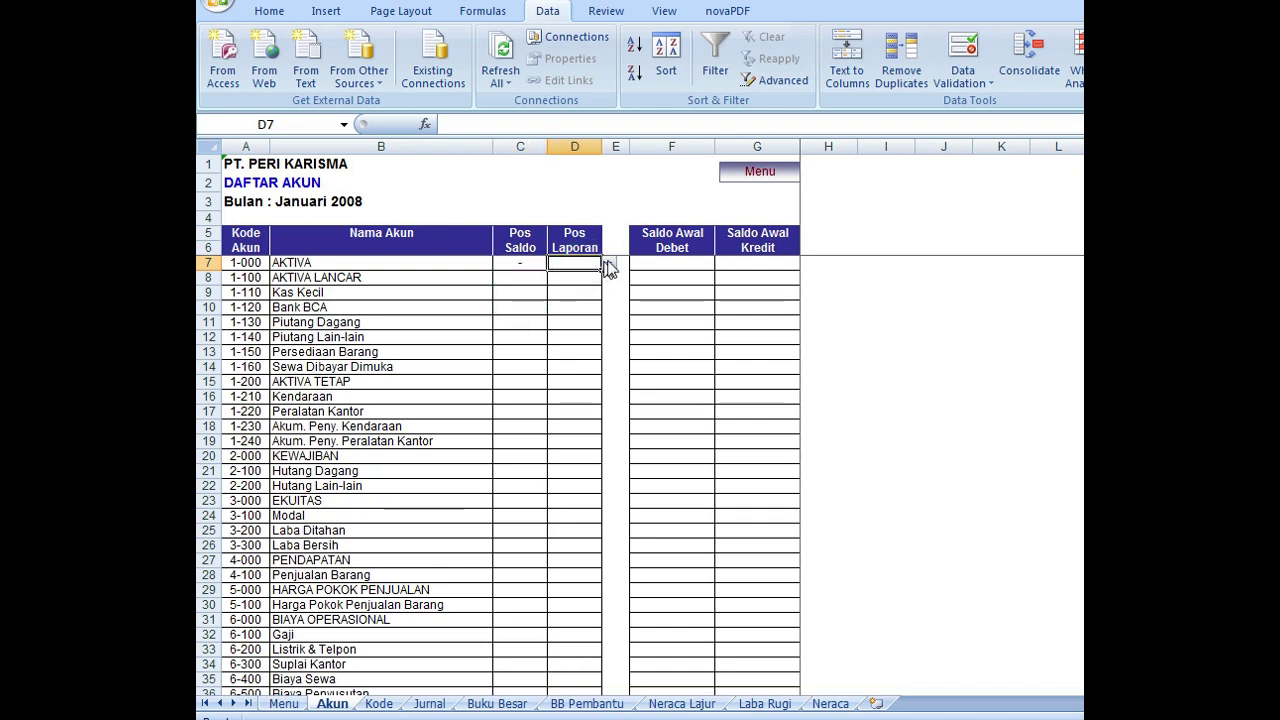
left_click(609, 263)
left_click(590, 301)
Choose "-" for both Pos Saldo and Pos Laporan of the AKTIVA LANCAR account in row 8.
left_click(529, 278)
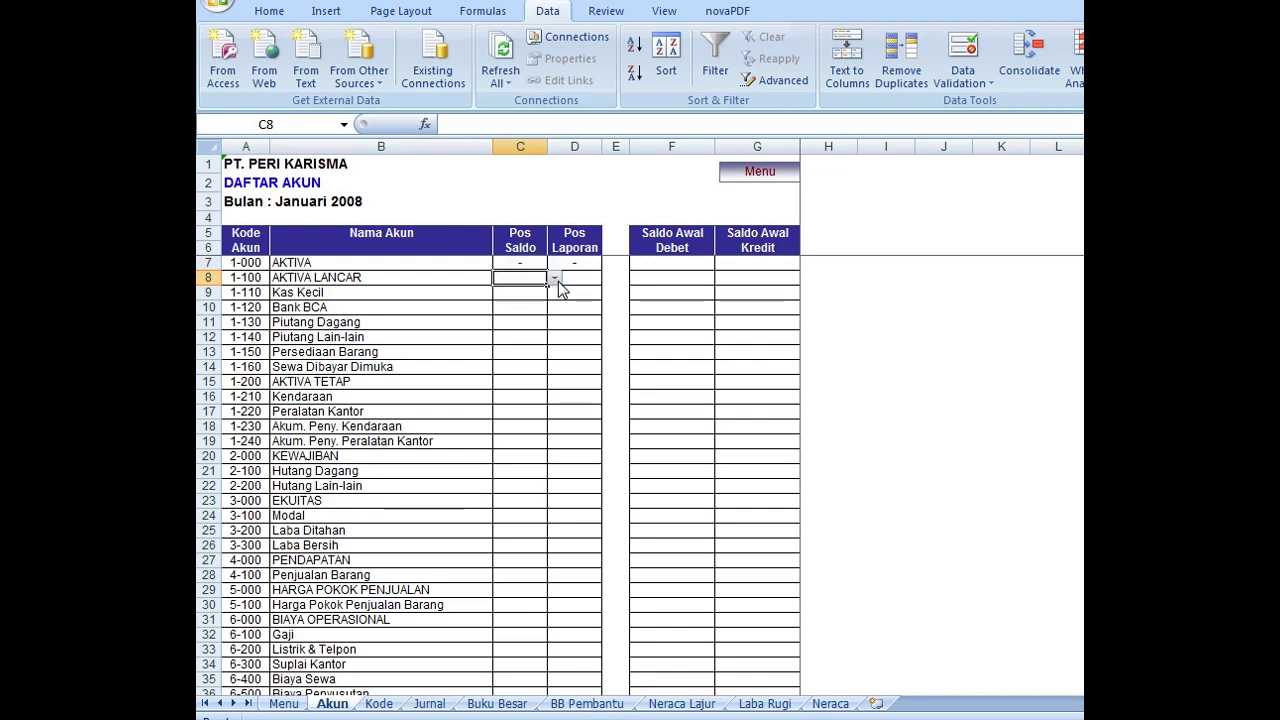
left_click(558, 287)
left_click(531, 314)
left_click(579, 279)
left_click(609, 279)
left_click(583, 315)
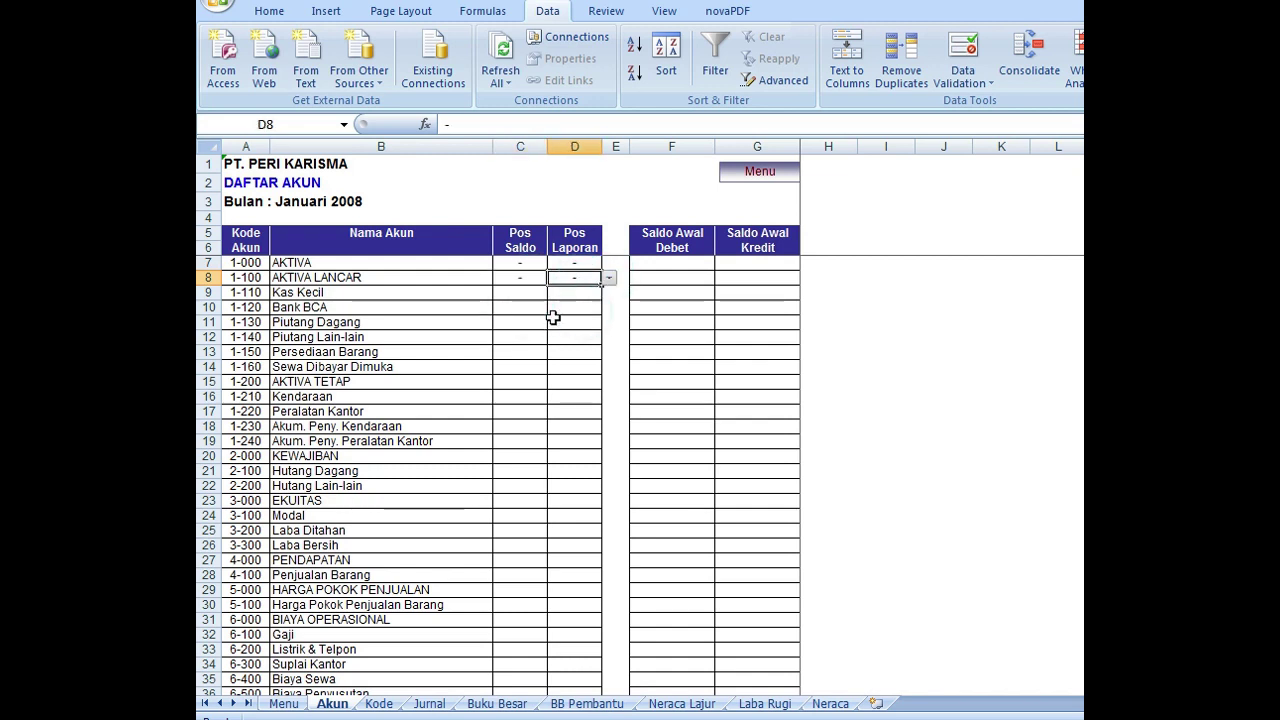
Choose Db as Pos Saldo and NRC as Pos Laporan for the Kas Kecil account in row 9.
left_click(532, 294)
left_click(554, 293)
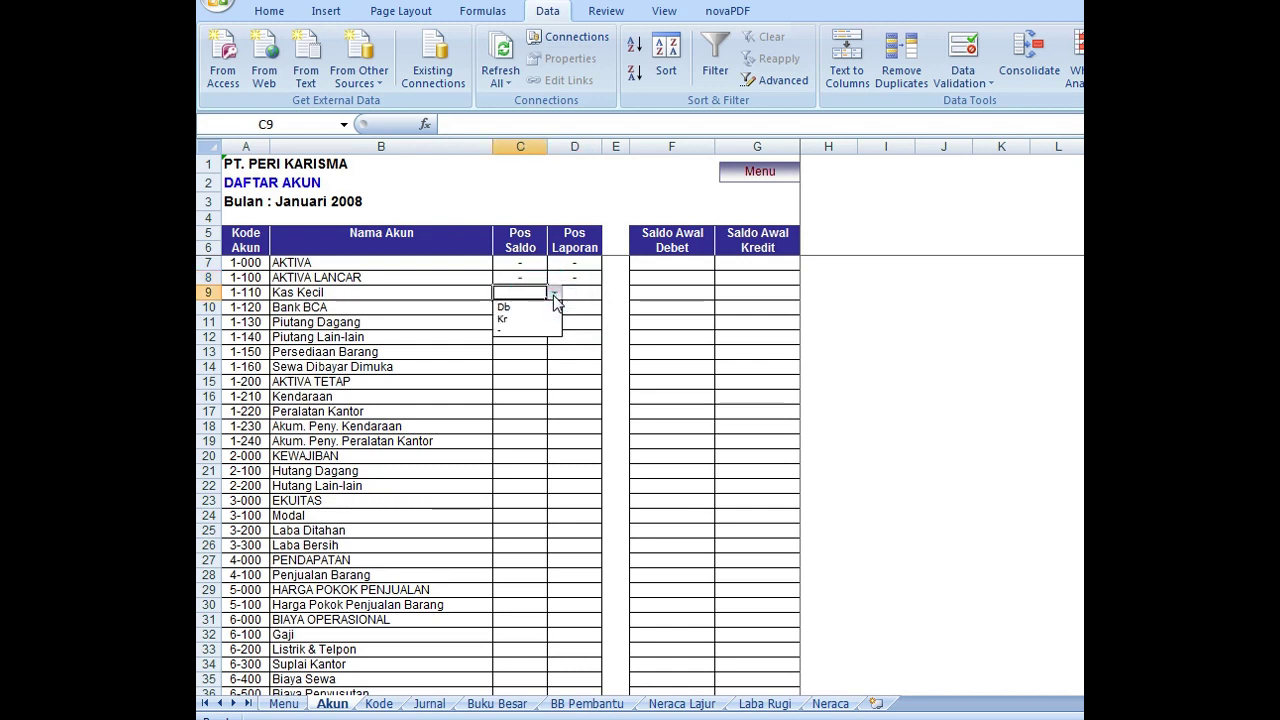
left_click(505, 307)
left_click(589, 292)
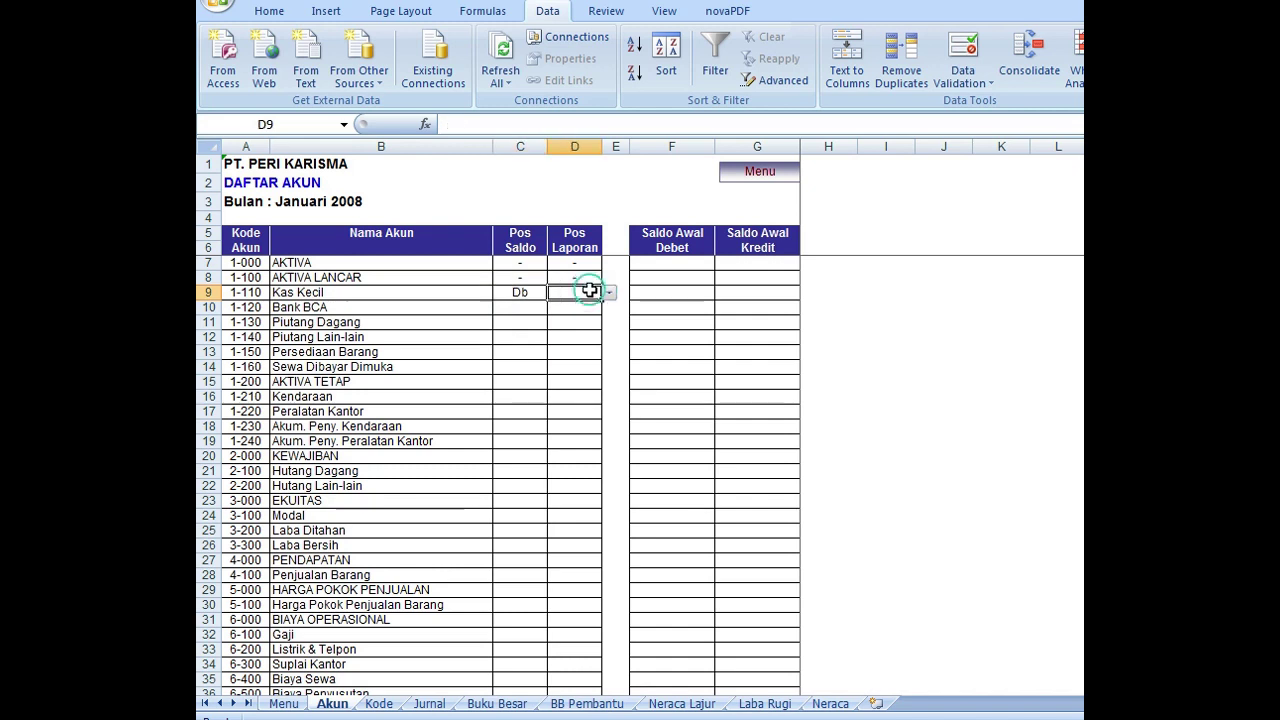
left_click(608, 295)
left_click(590, 304)
Copy the prepared Pos Saldo and Pos Laporan values starting at O10 and paste them at C10 for the remaining accounts.
left_click(1231, 307)
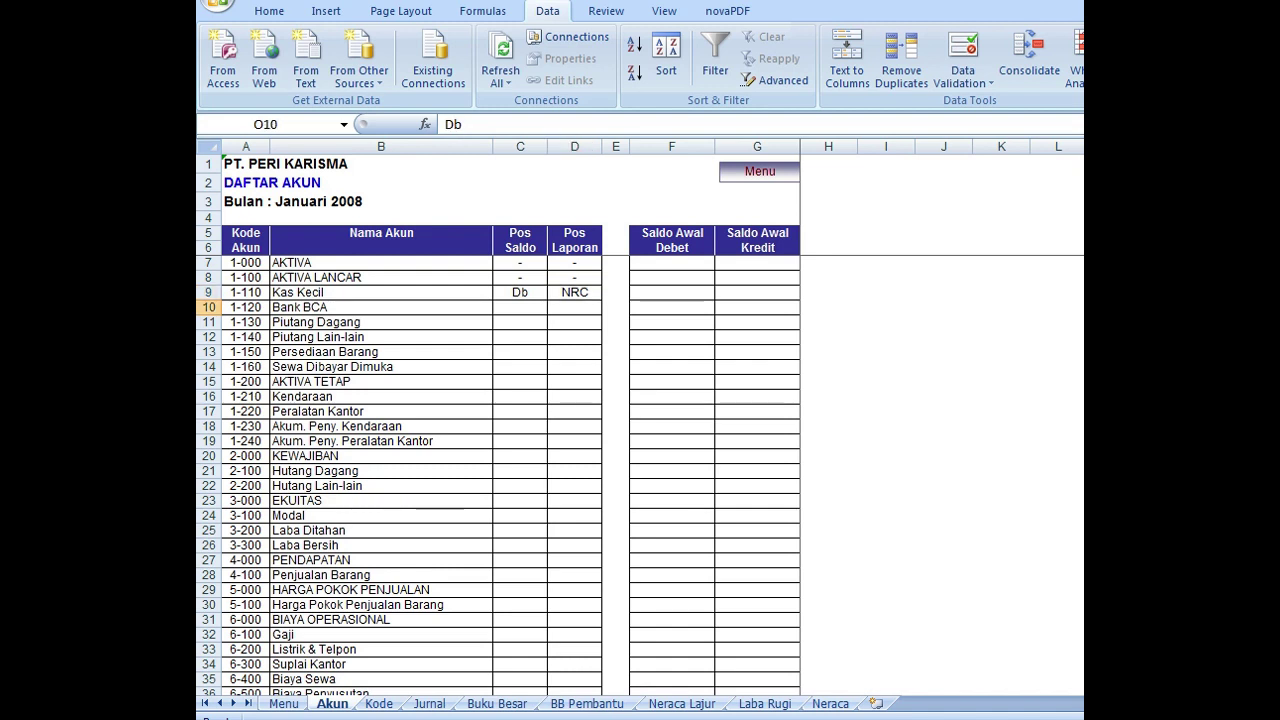
left_click(533, 308)
left_click(554, 308)
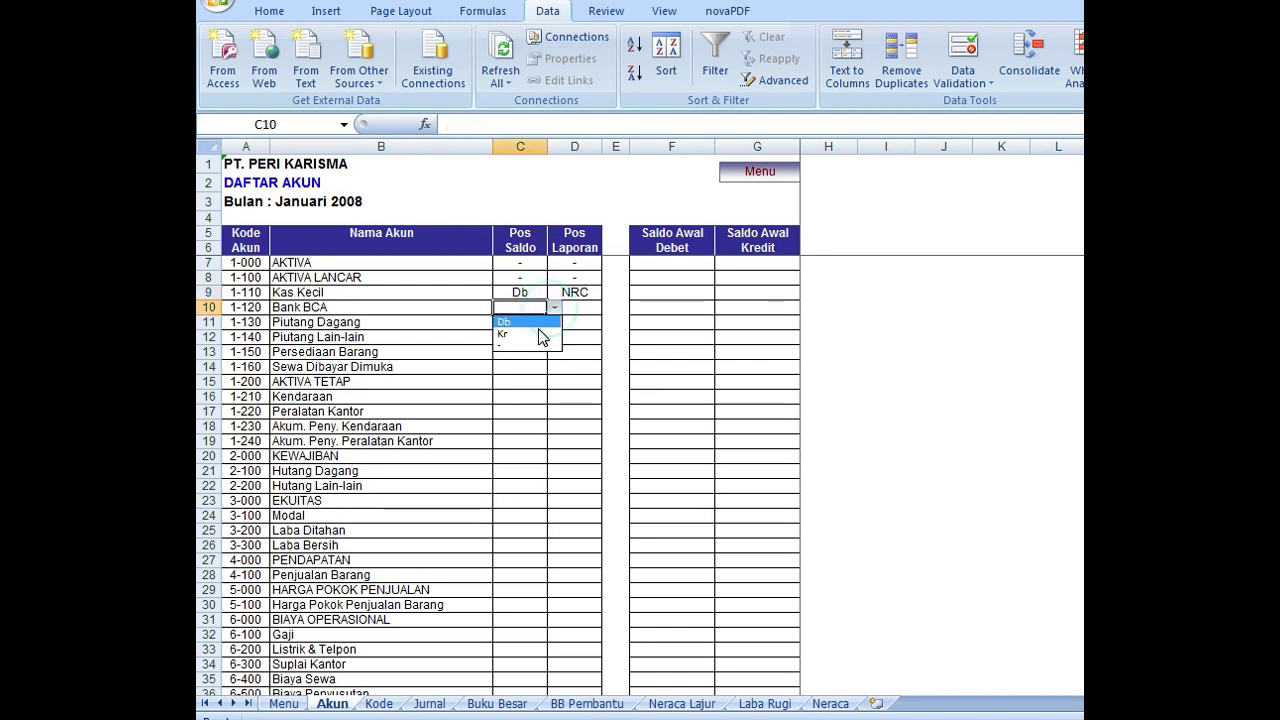
left_click(619, 304)
key("Up")
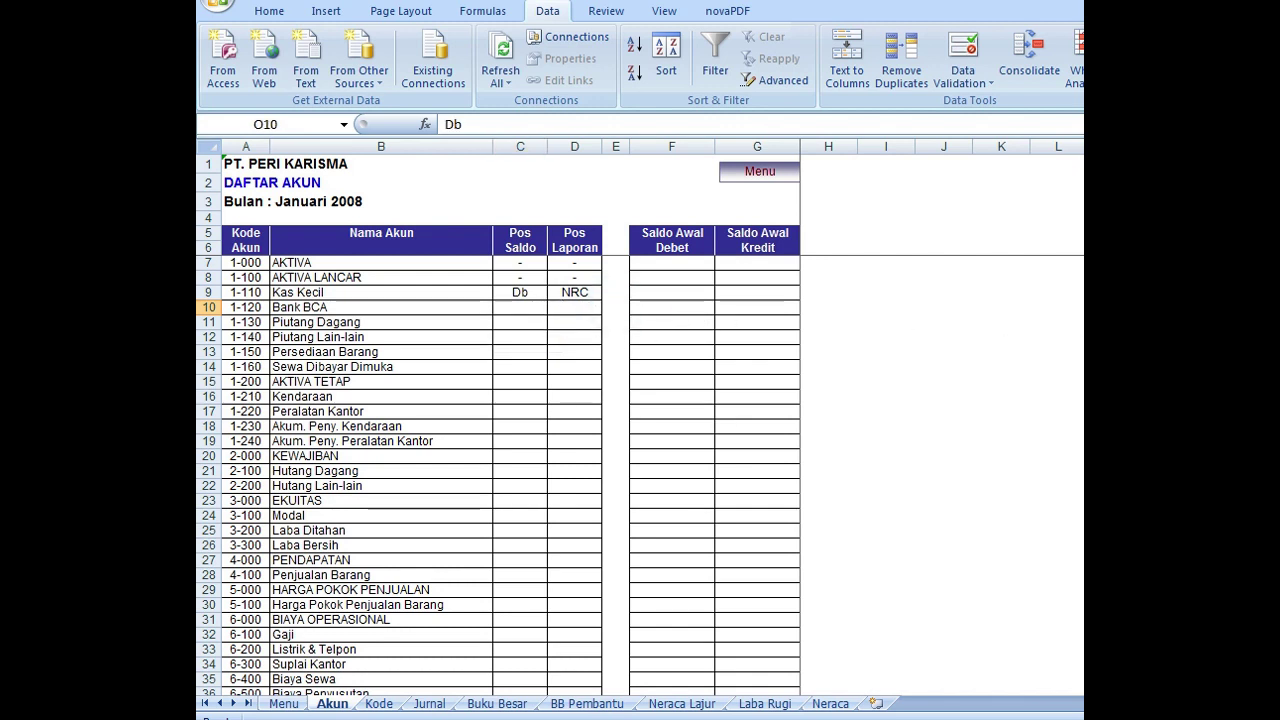
key("shift+Right")
left_click_drag(1270, 307, 1270, 516)
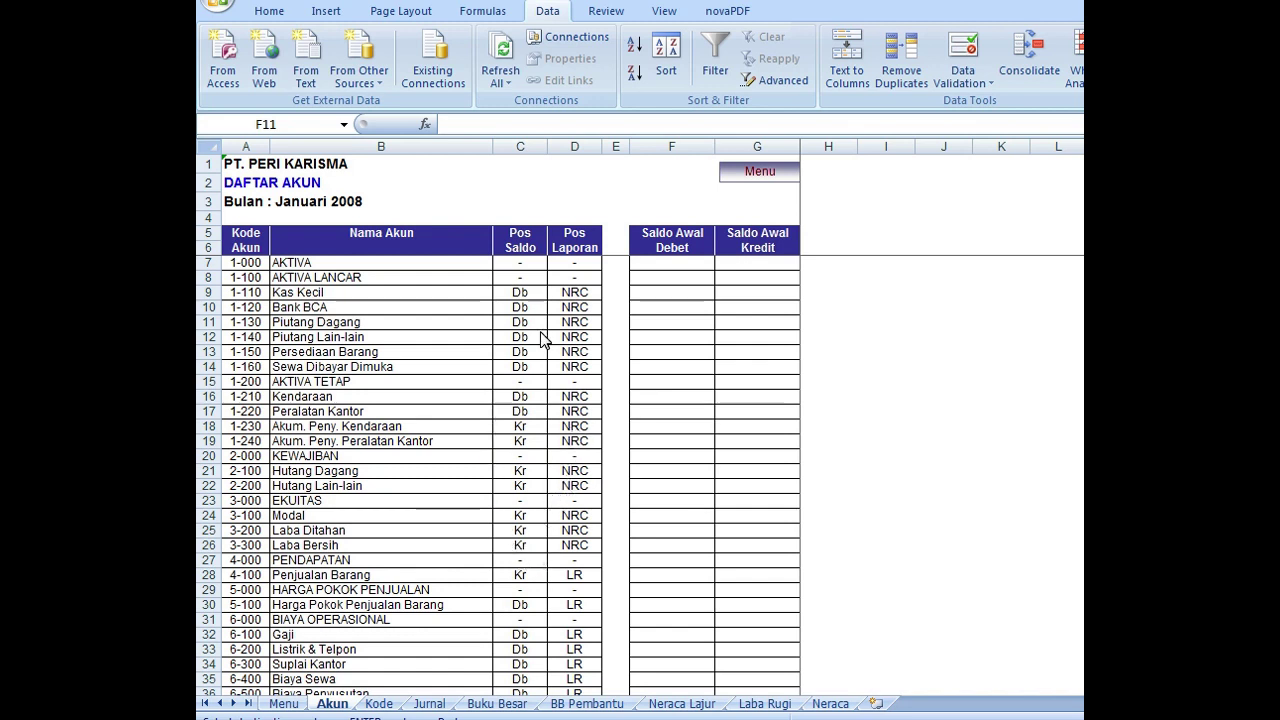
Try to enter the invalid value "-hj" as Pos Saldo of AKTIVA LANCAR in C8, and reselect "-" from its list.
left_click(522, 278)
double_click(524, 278)
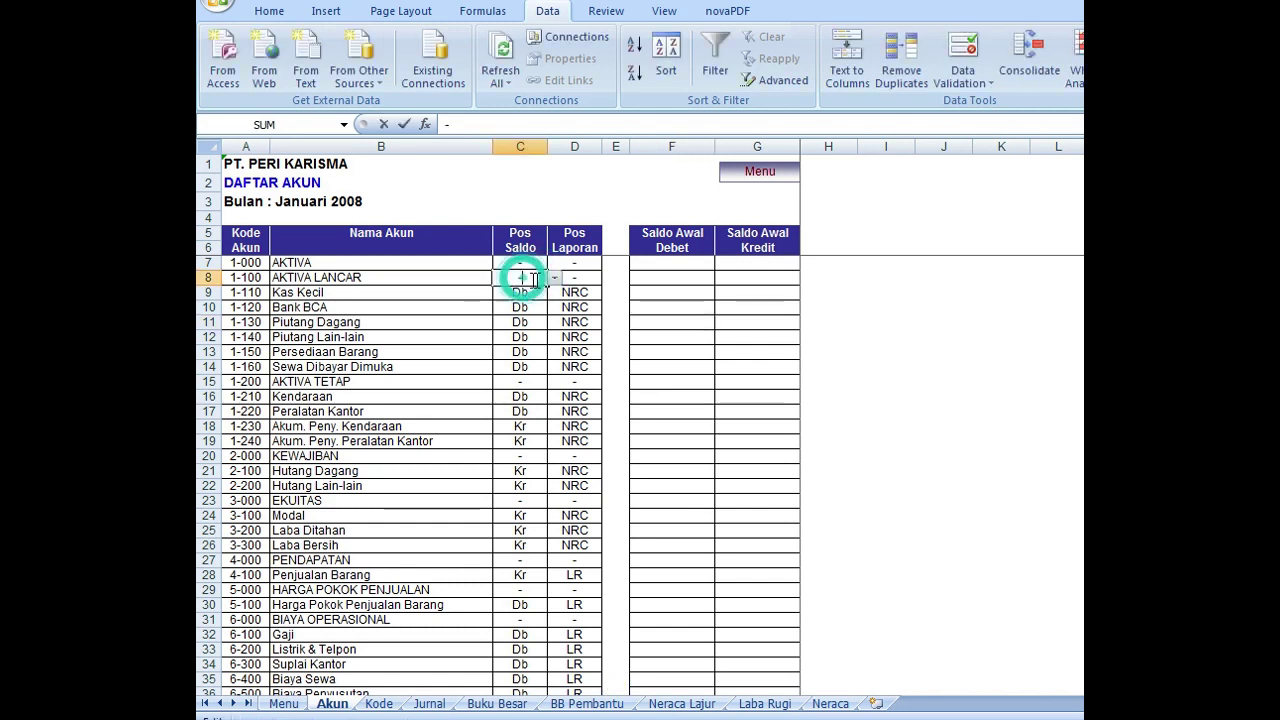
type("h")
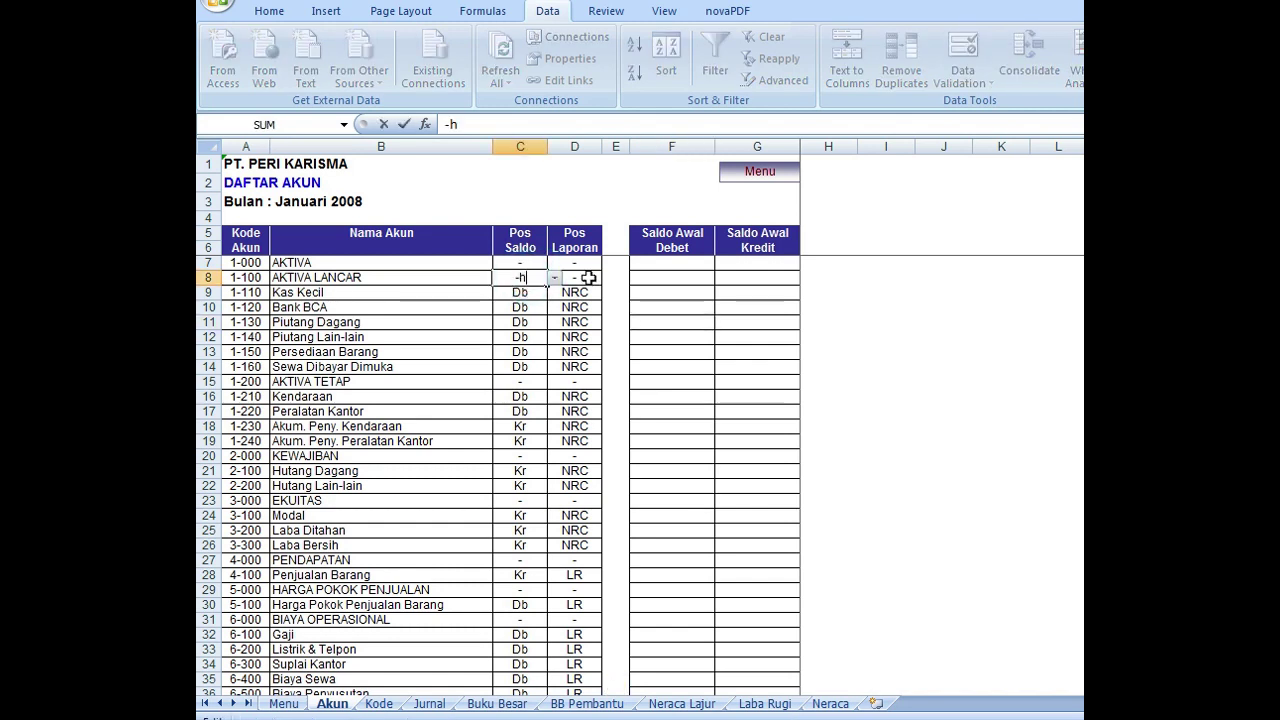
type("j")
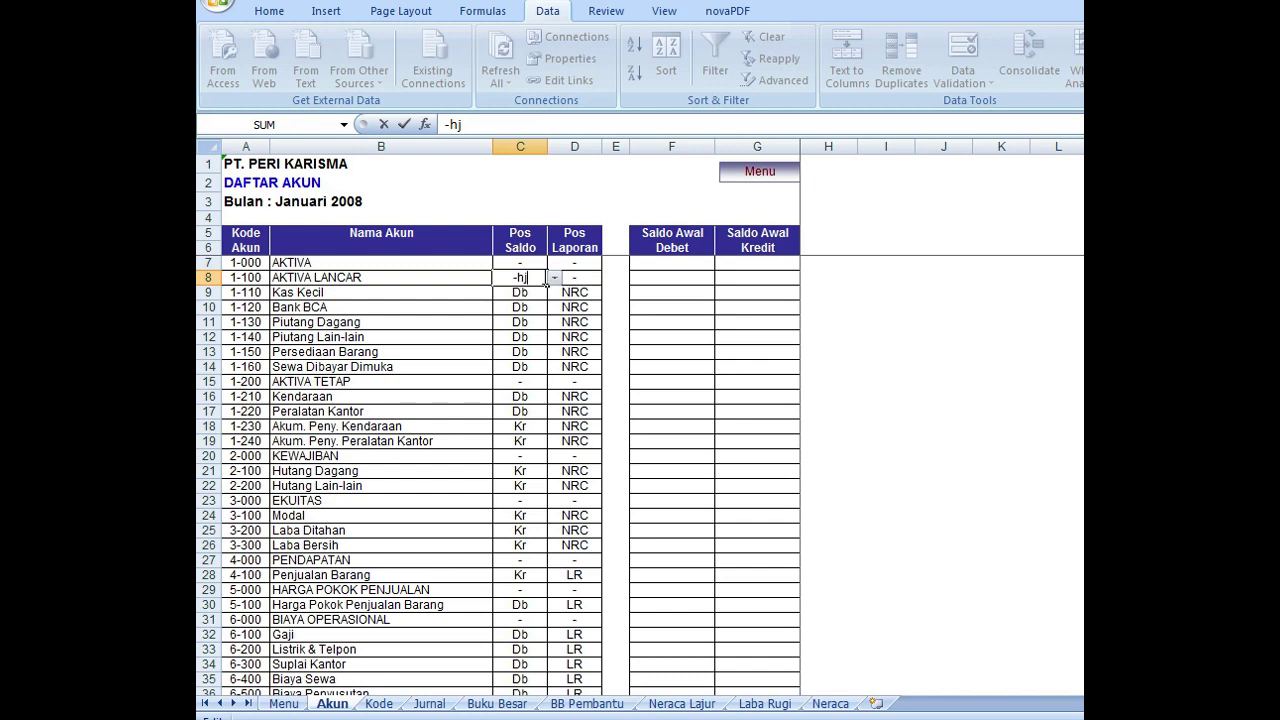
key("Return")
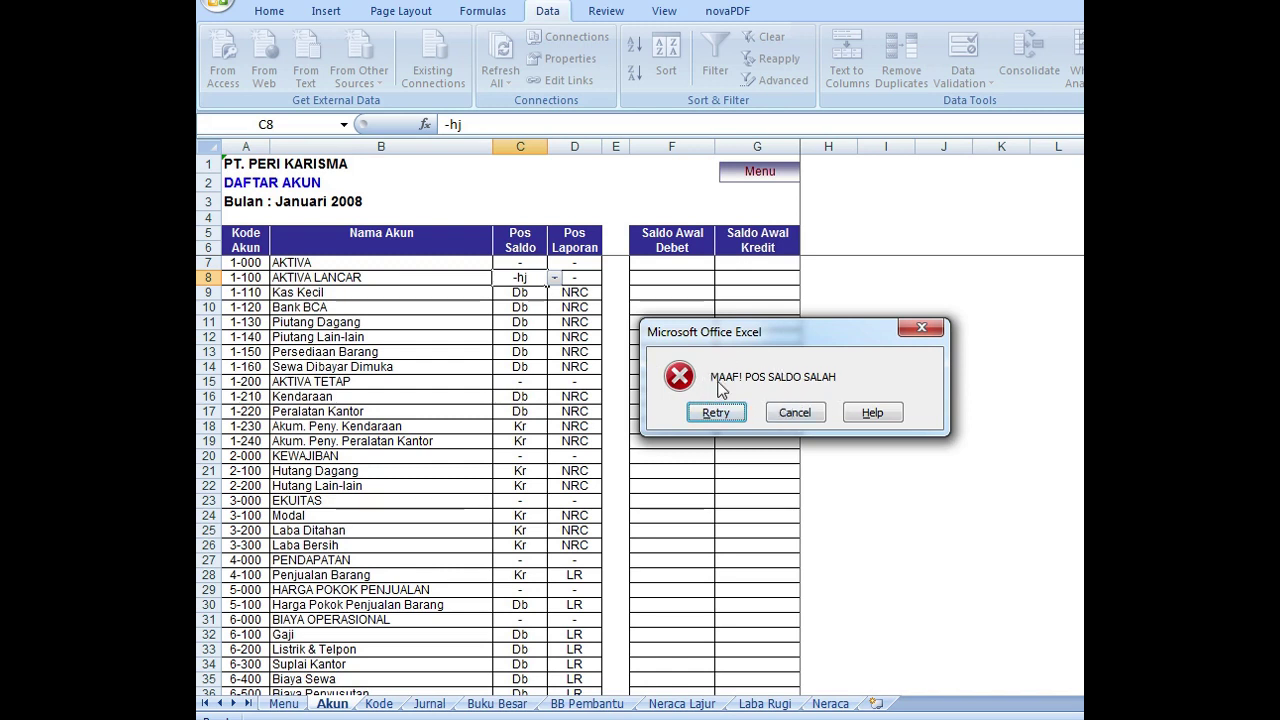
left_click(714, 410)
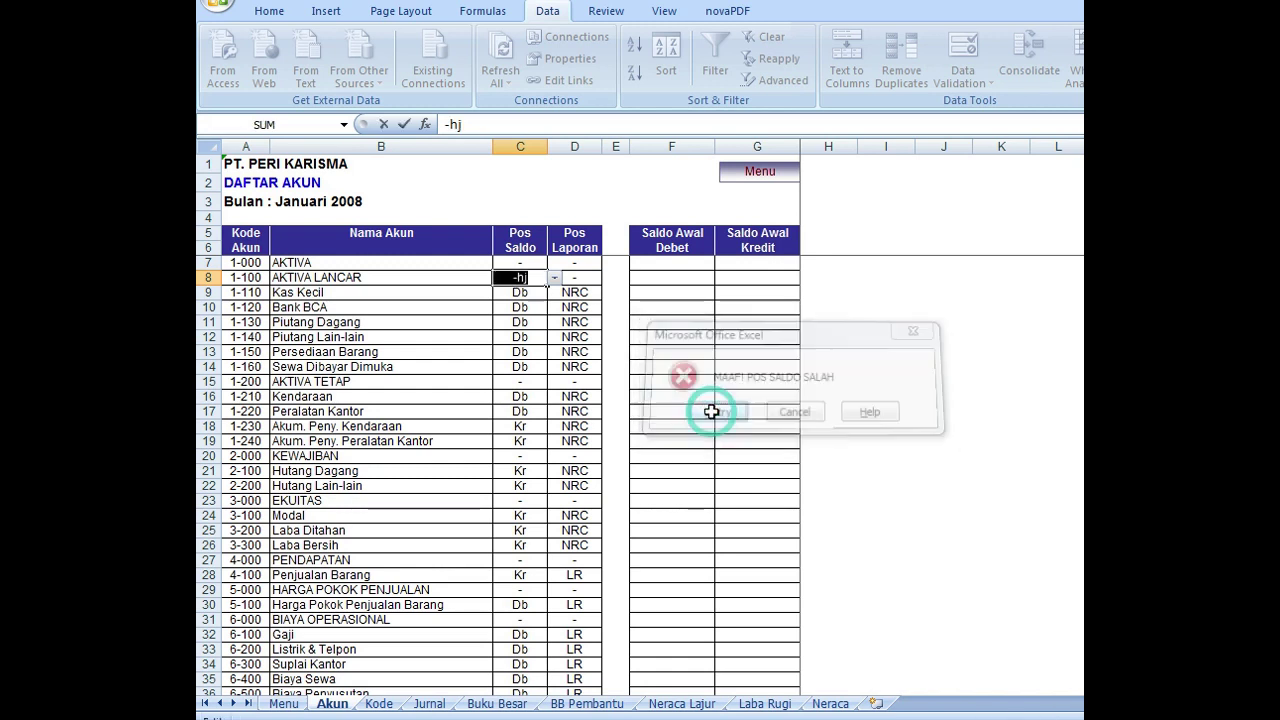
key("Return")
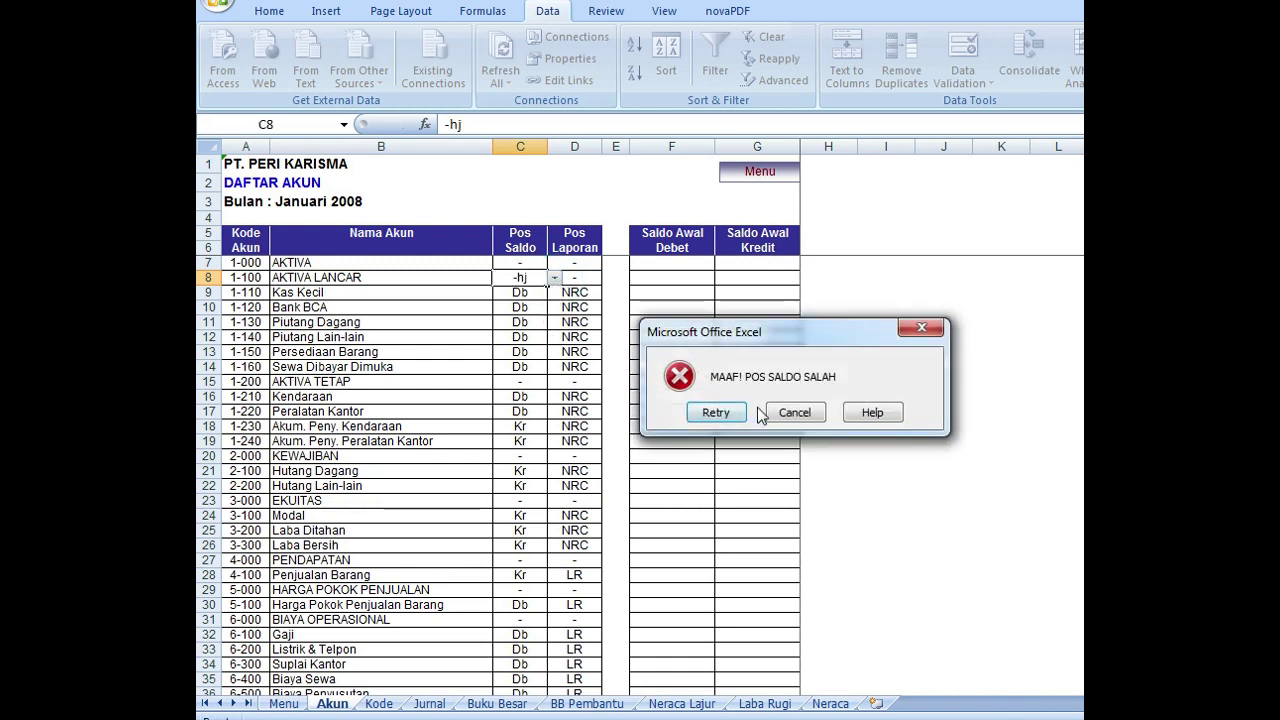
left_click(794, 412)
left_click(554, 278)
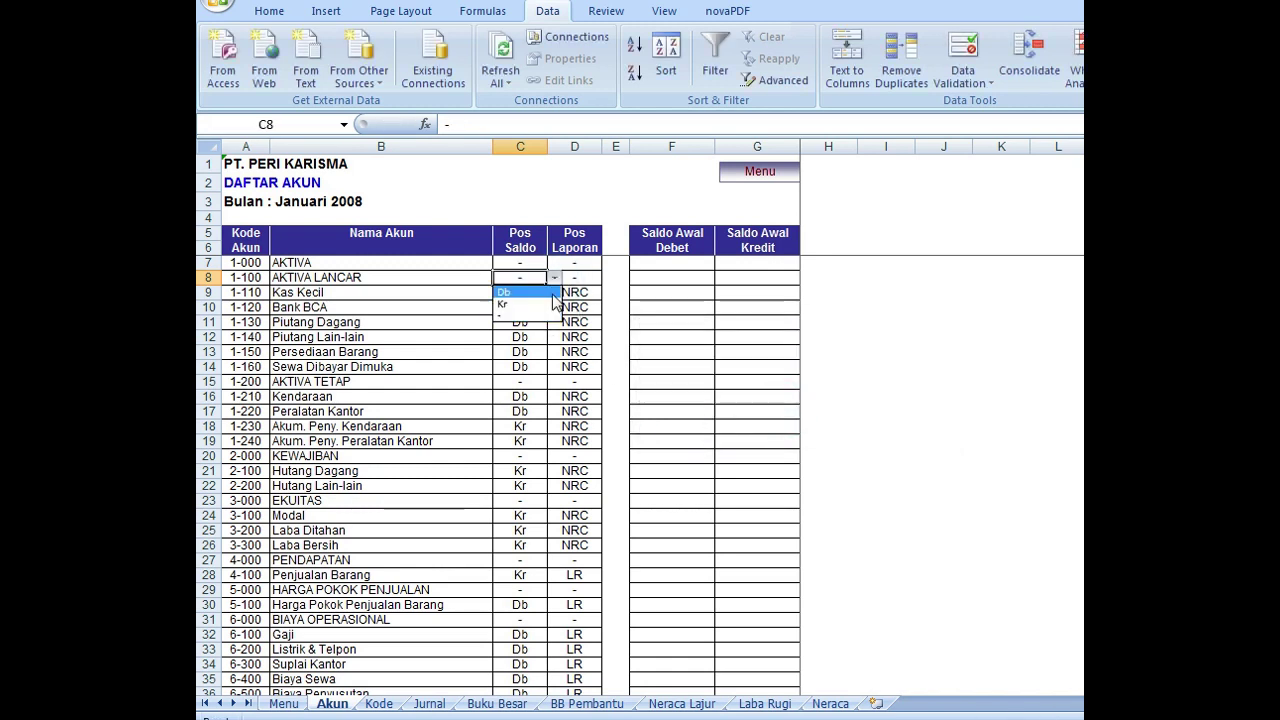
left_click(537, 316)
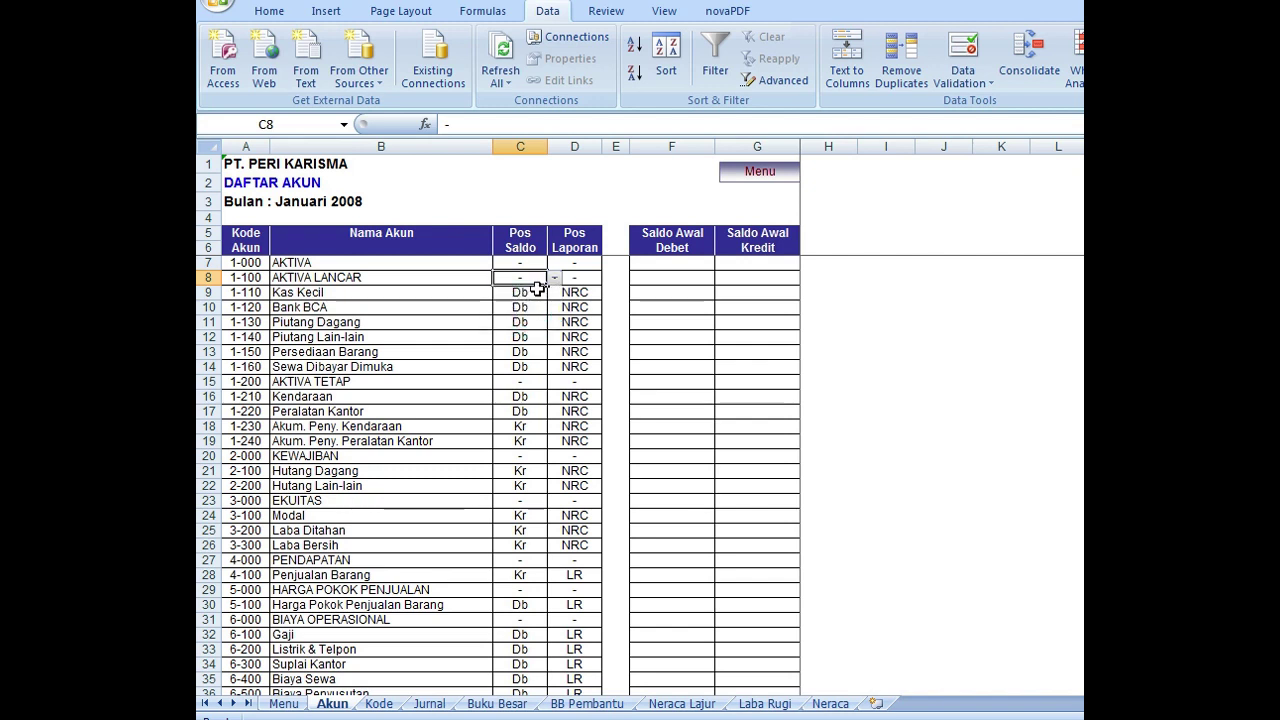
Try to enter the invalid value "nrr" as Pos Laporan of the AKTIVA LANCAR account in D8.
left_click(582, 277)
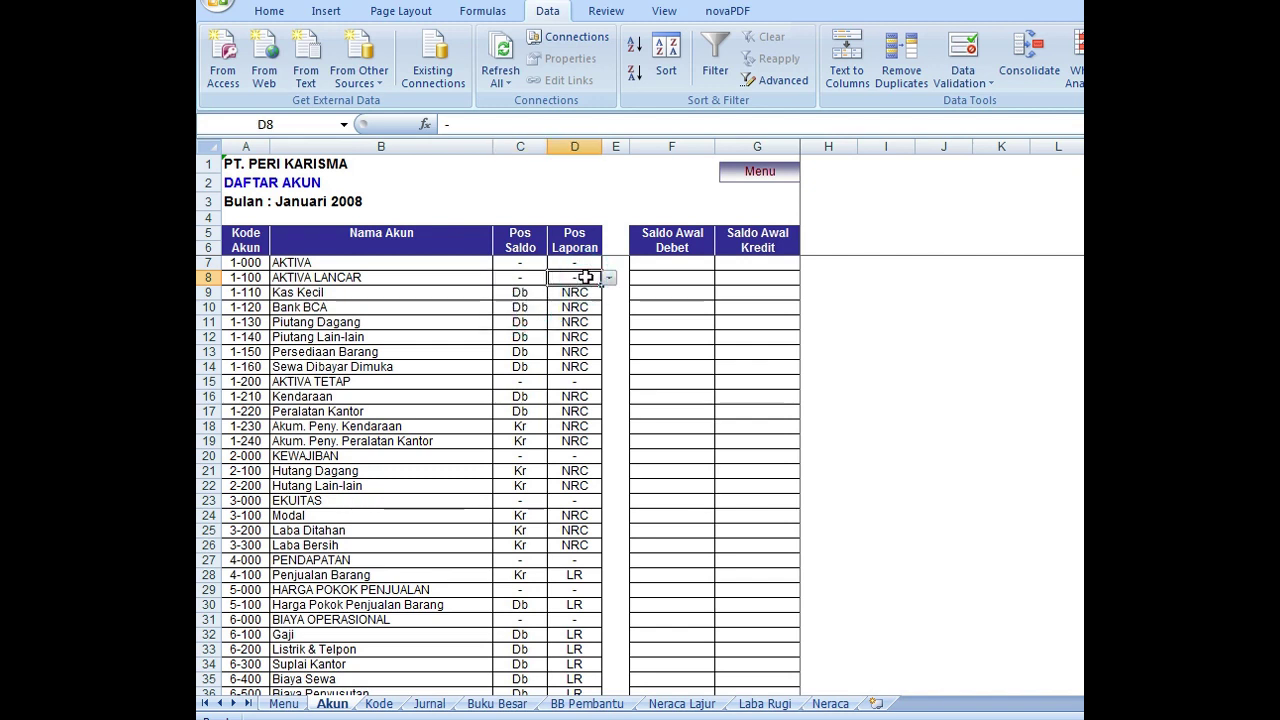
double_click(580, 277)
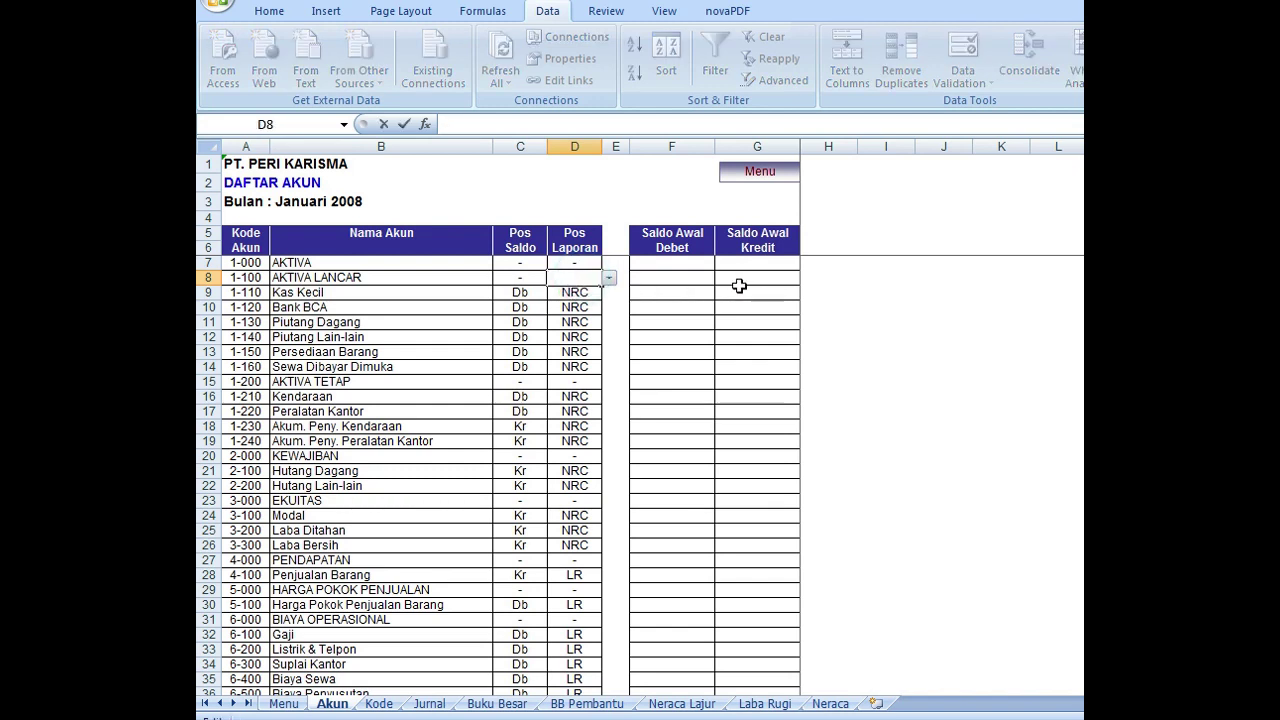
type("nrr")
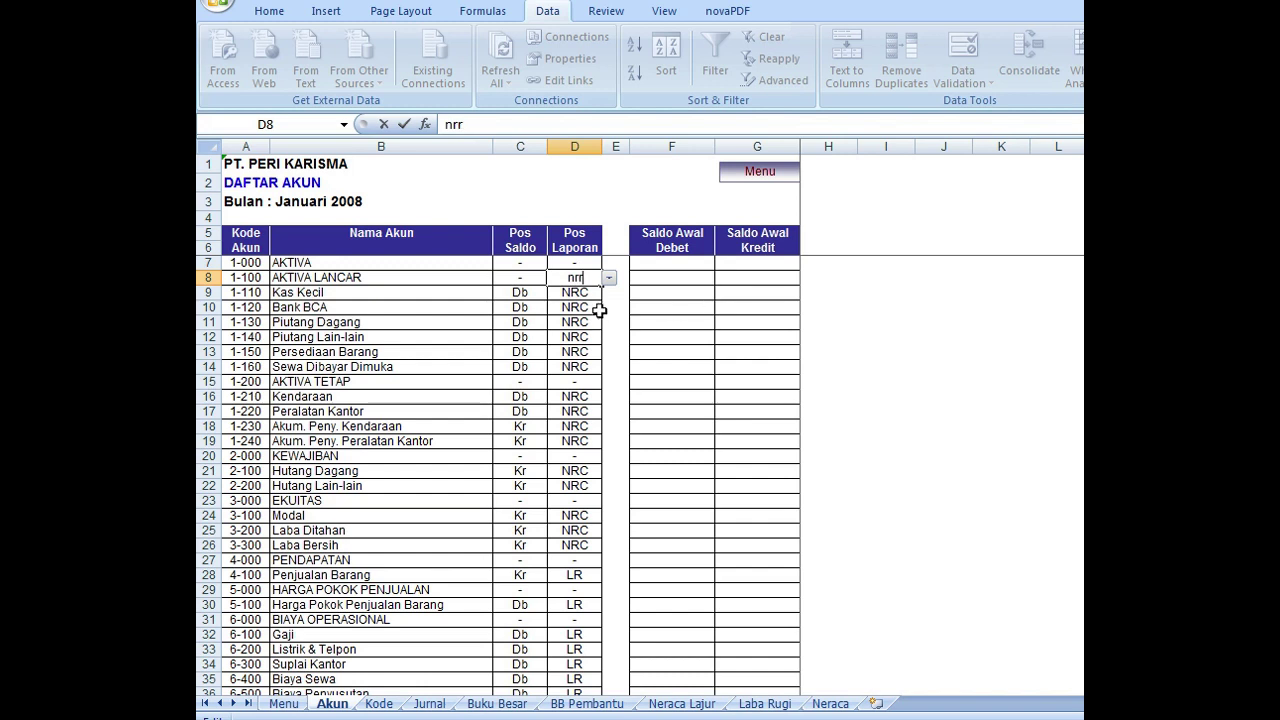
key("Return")
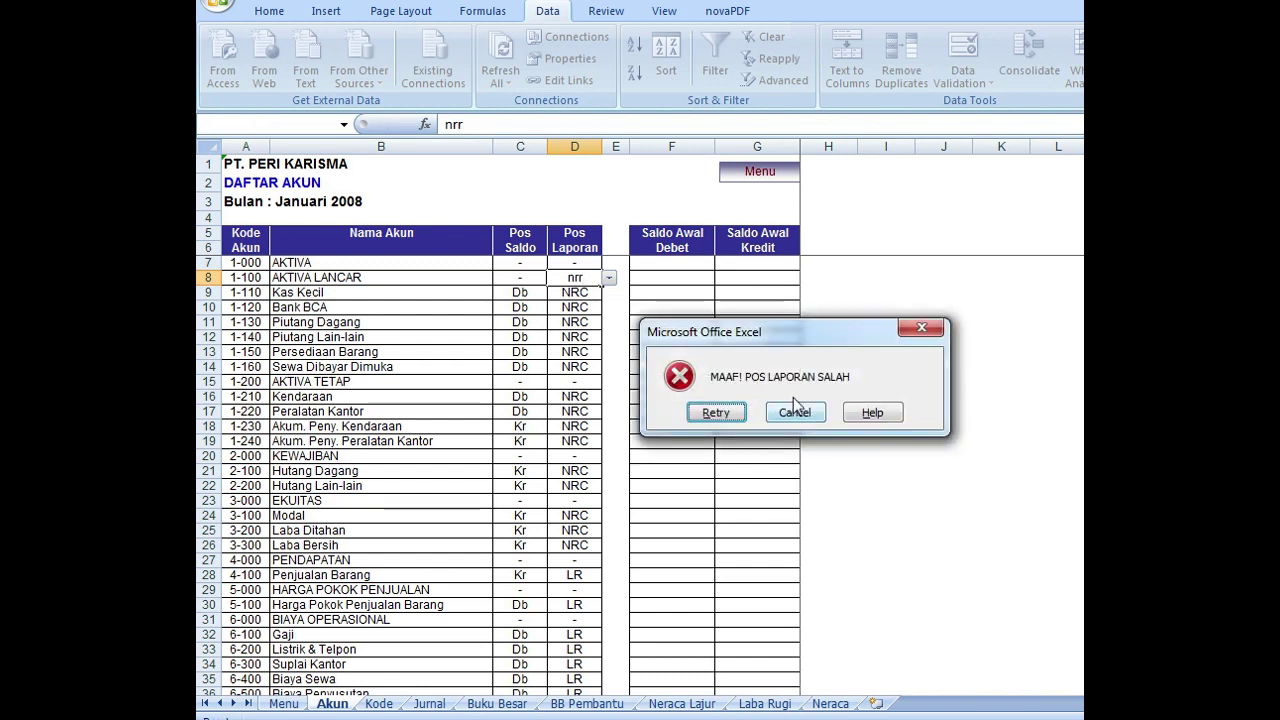
left_click(798, 412)
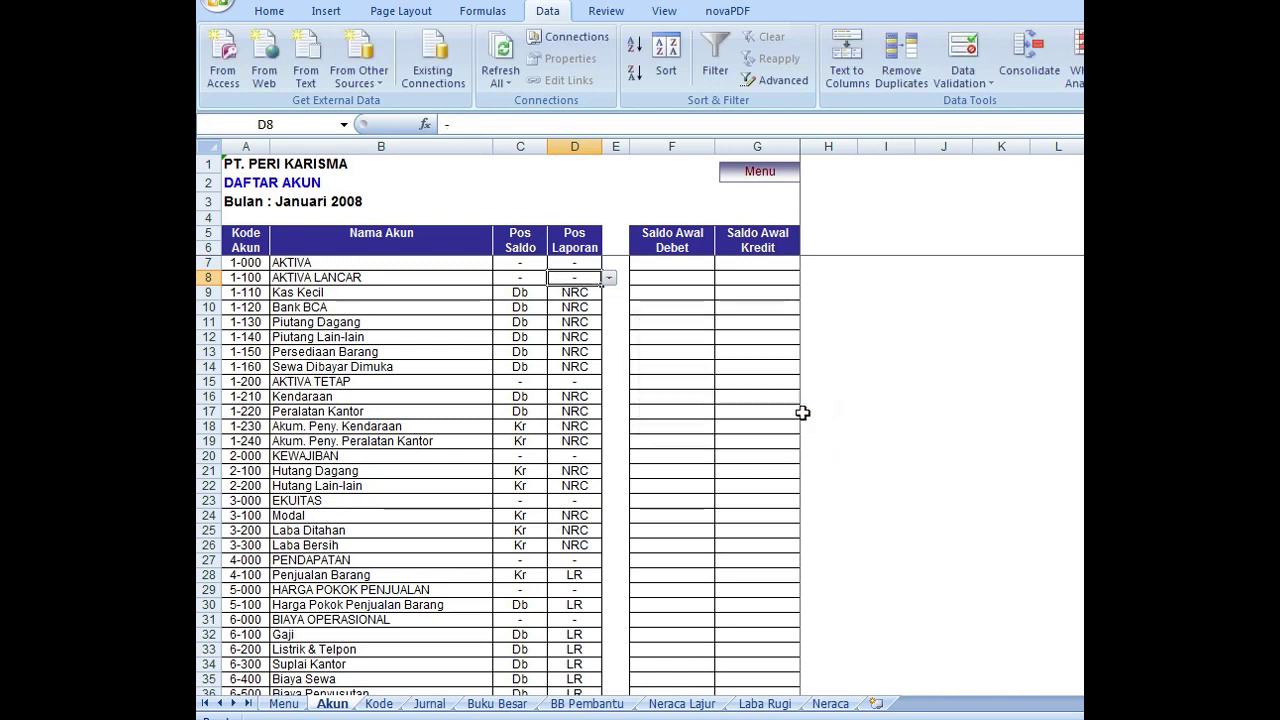
Enter 8400000 as the Saldo Awal Debet of the Kas Kecil account in F9.
left_click(662, 294)
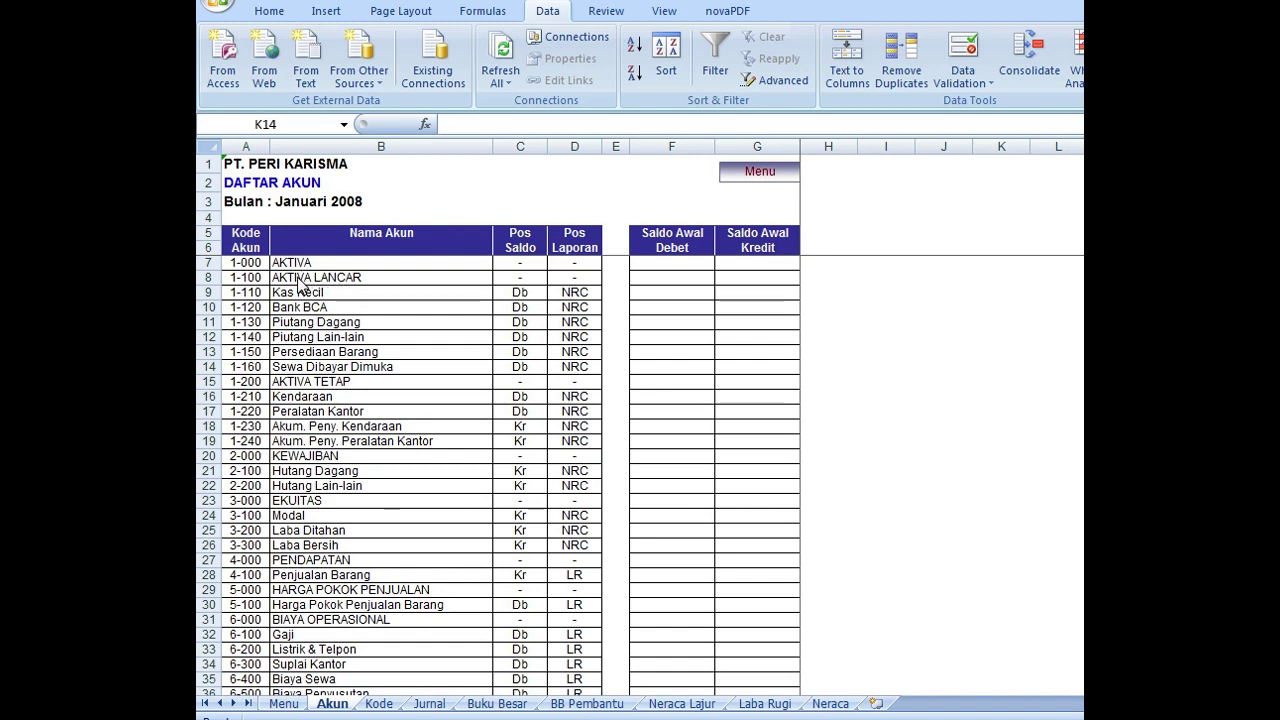
left_click(686, 293)
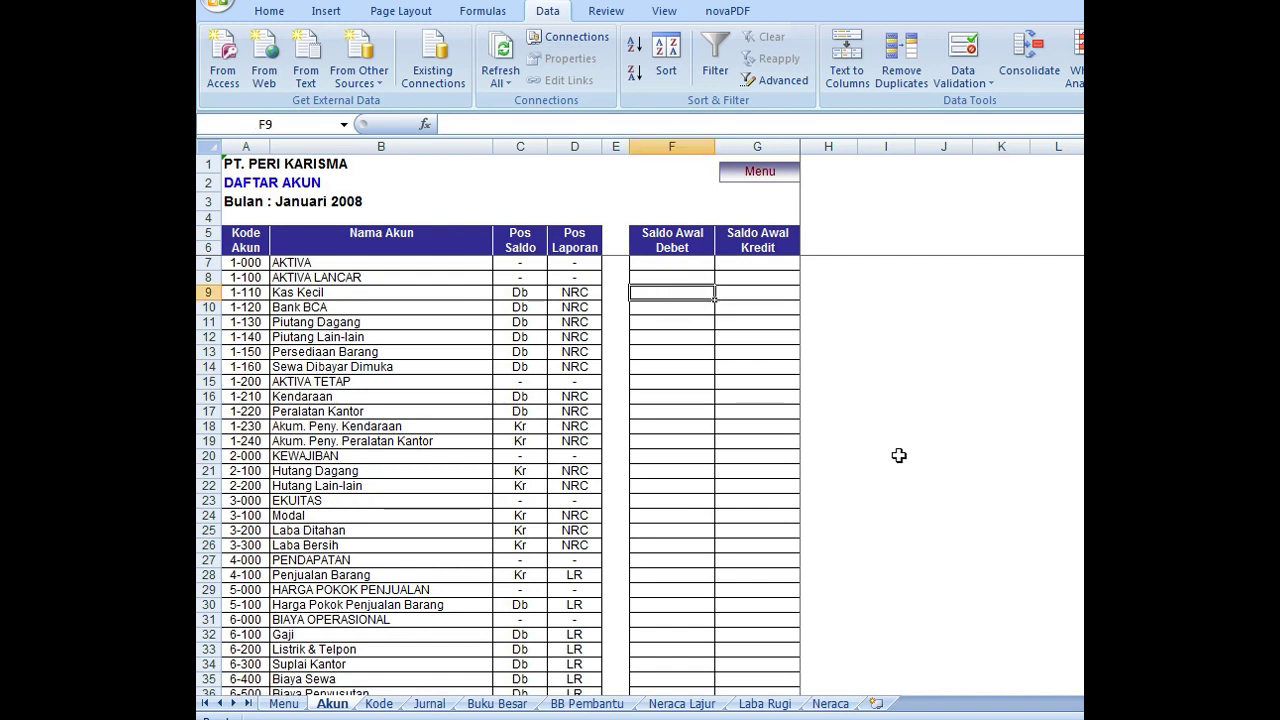
type("8400")
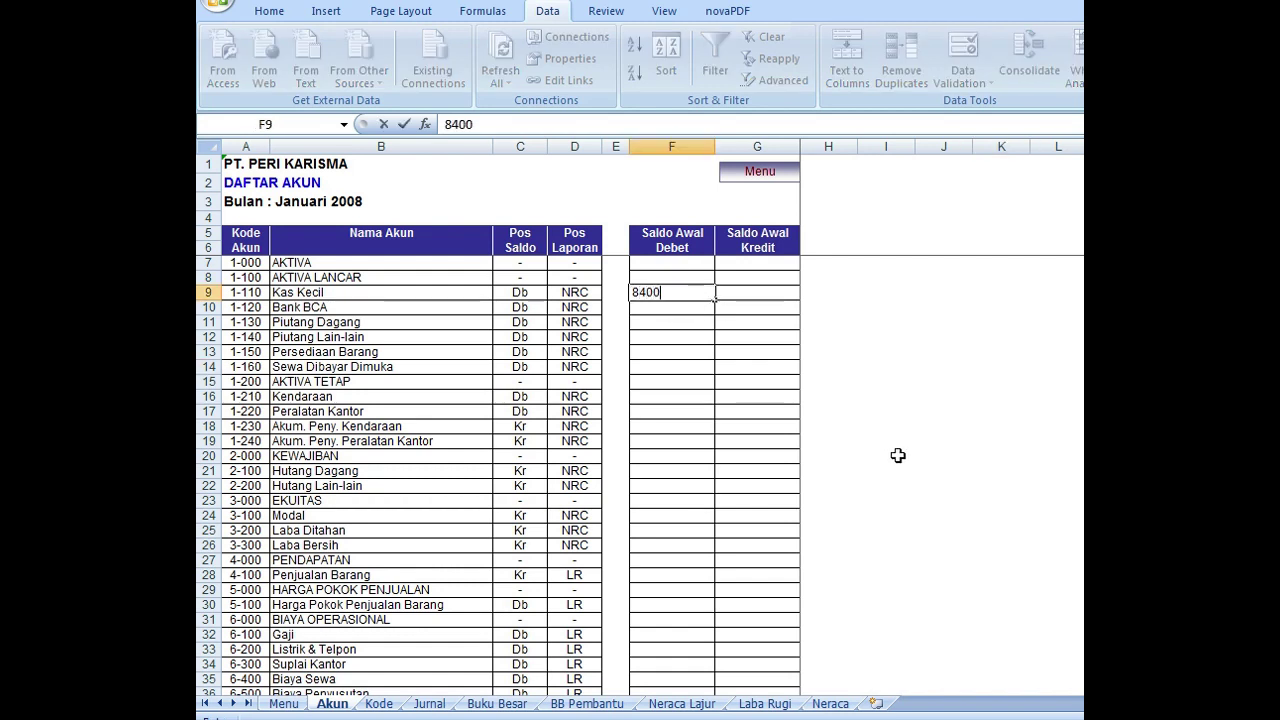
type("000")
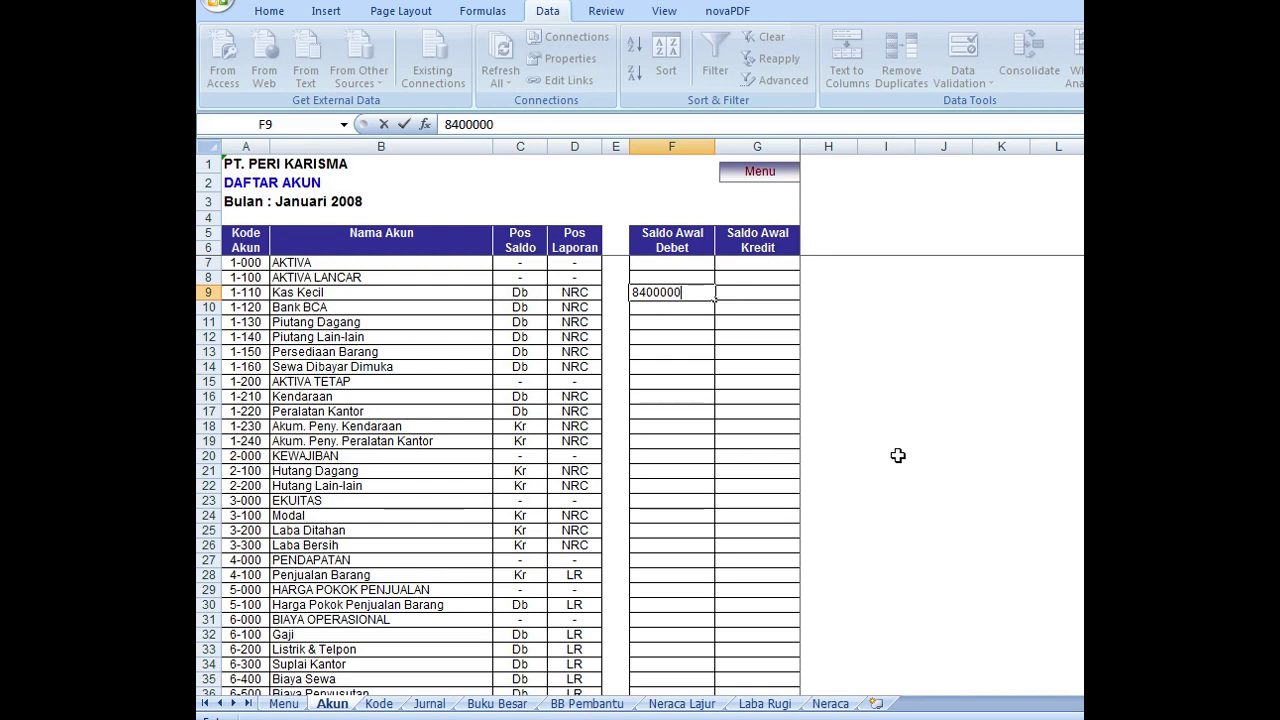
key("Return")
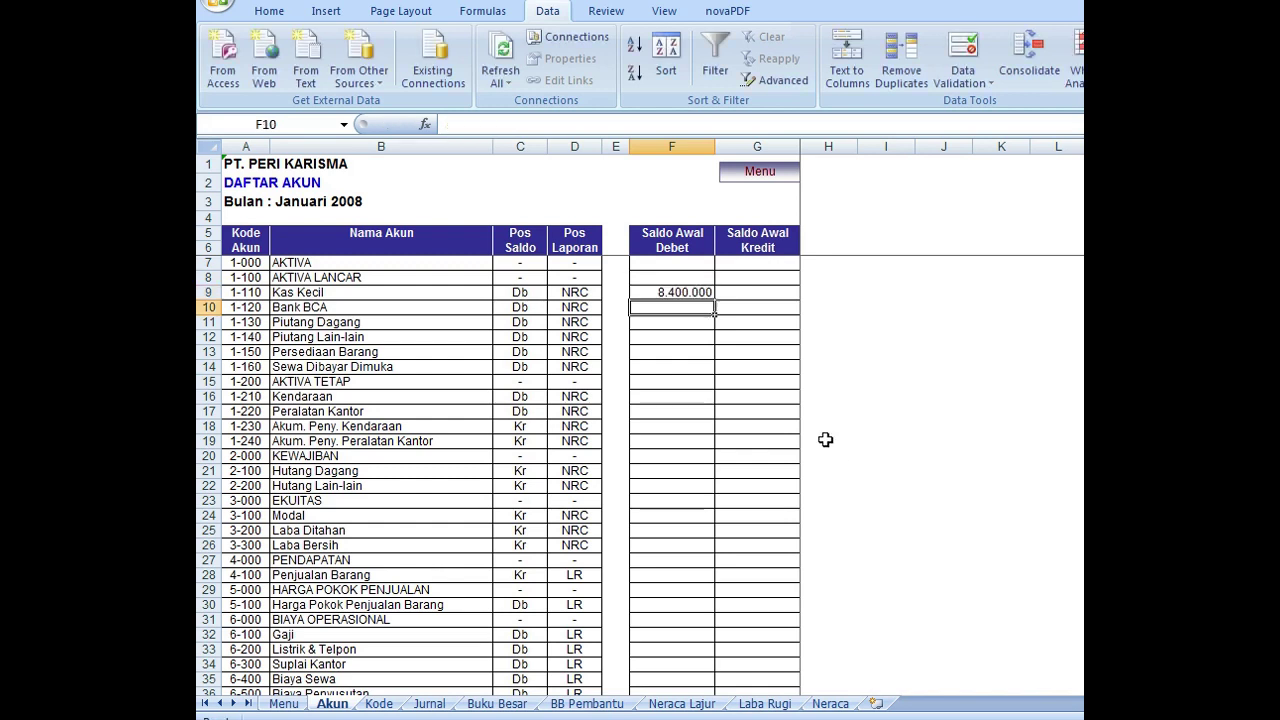
Apply the comma style to the Kas Kecil opening debit balance in F9.
left_click(657, 291)
left_click(268, 11)
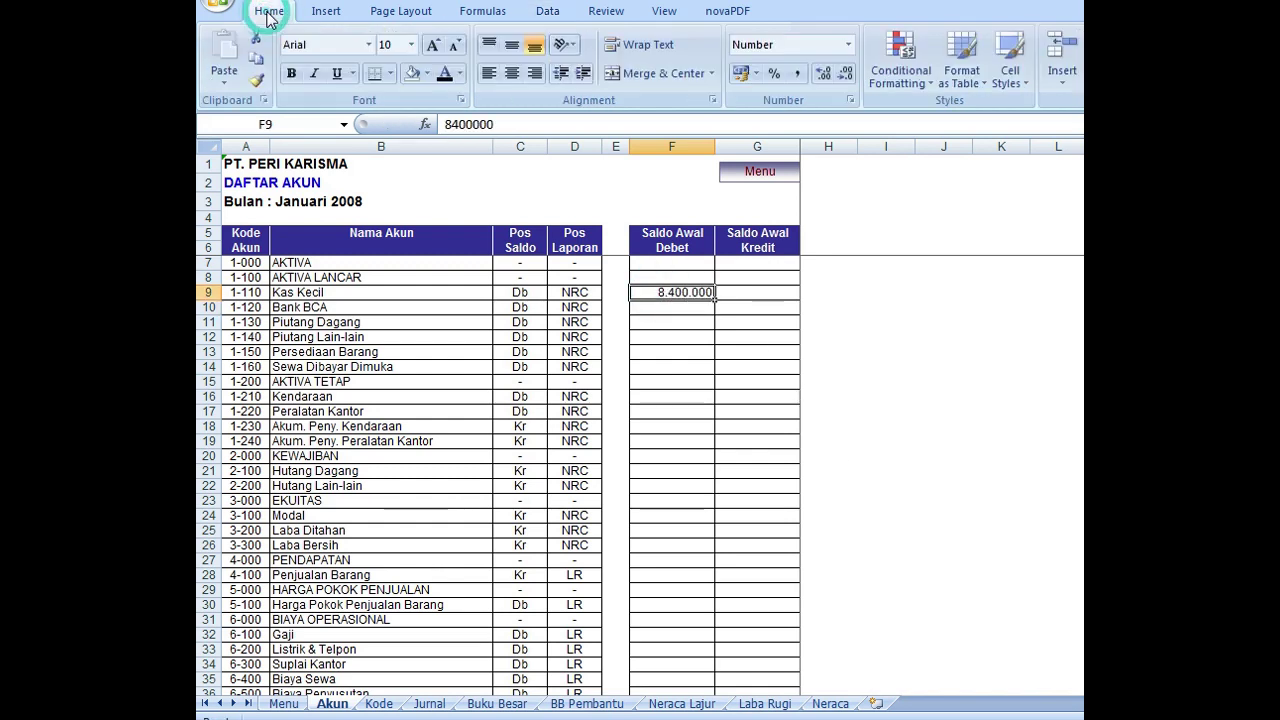
left_click(800, 78)
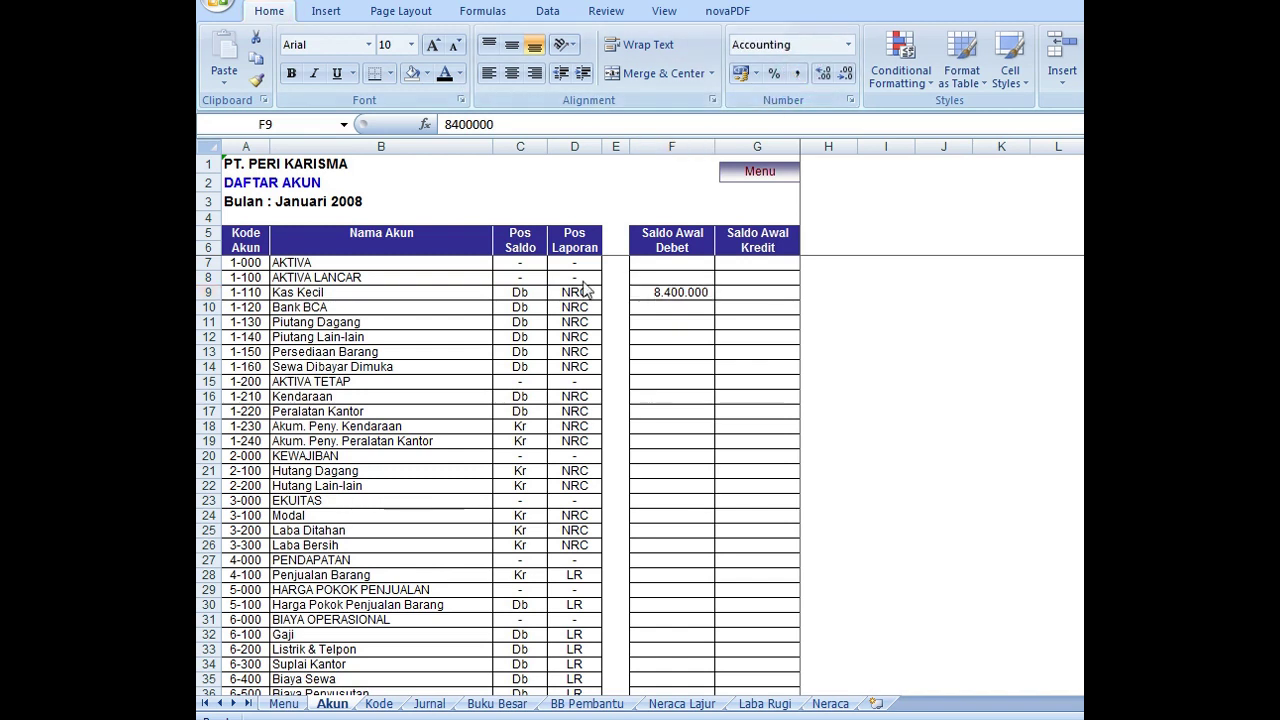
Format the Saldo Awal Debet and Kredit cells F7:G35 as Accounting with 0 decimal places and None as symbol.
left_click(663, 292)
left_click(668, 260)
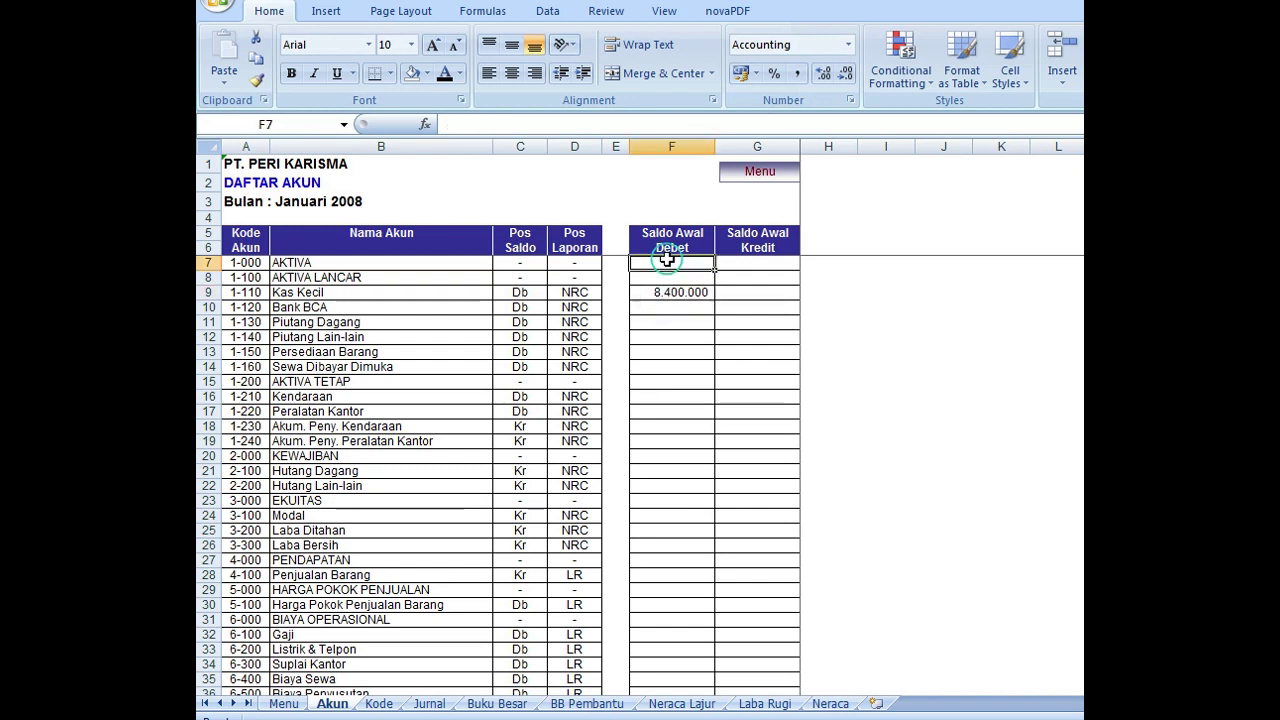
left_click_drag(668, 260, 756, 672)
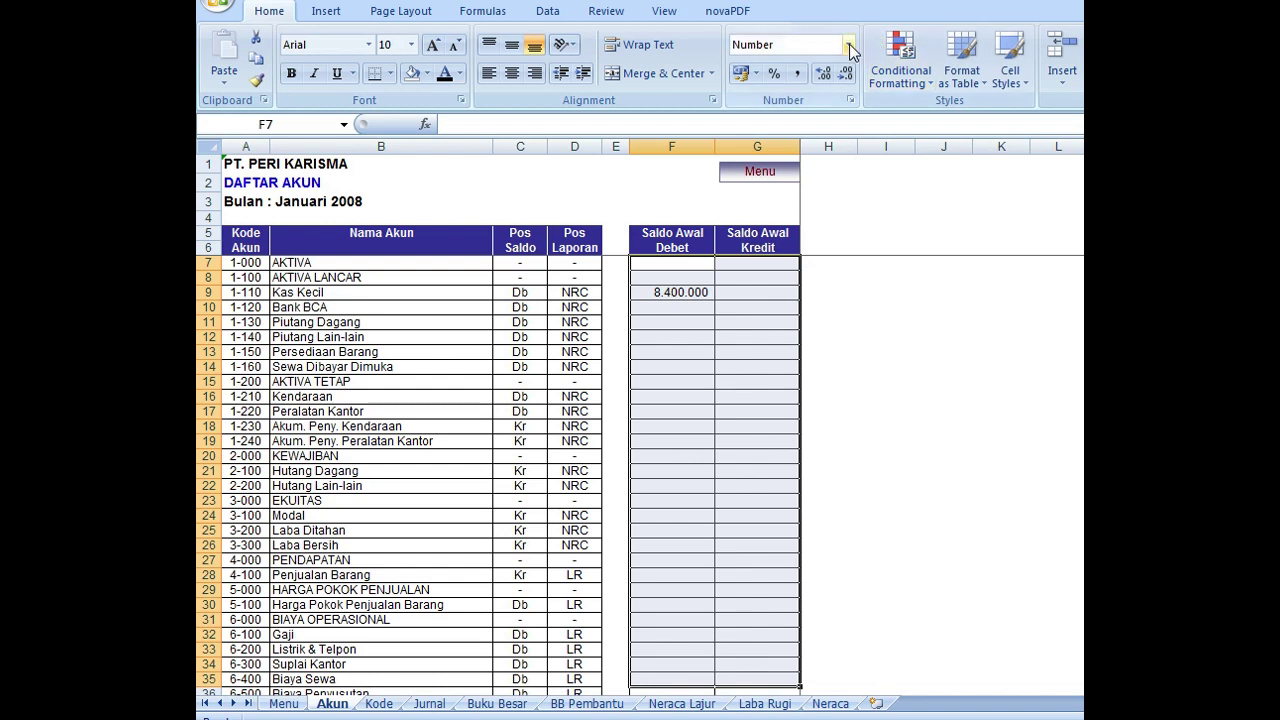
right_click(669, 298)
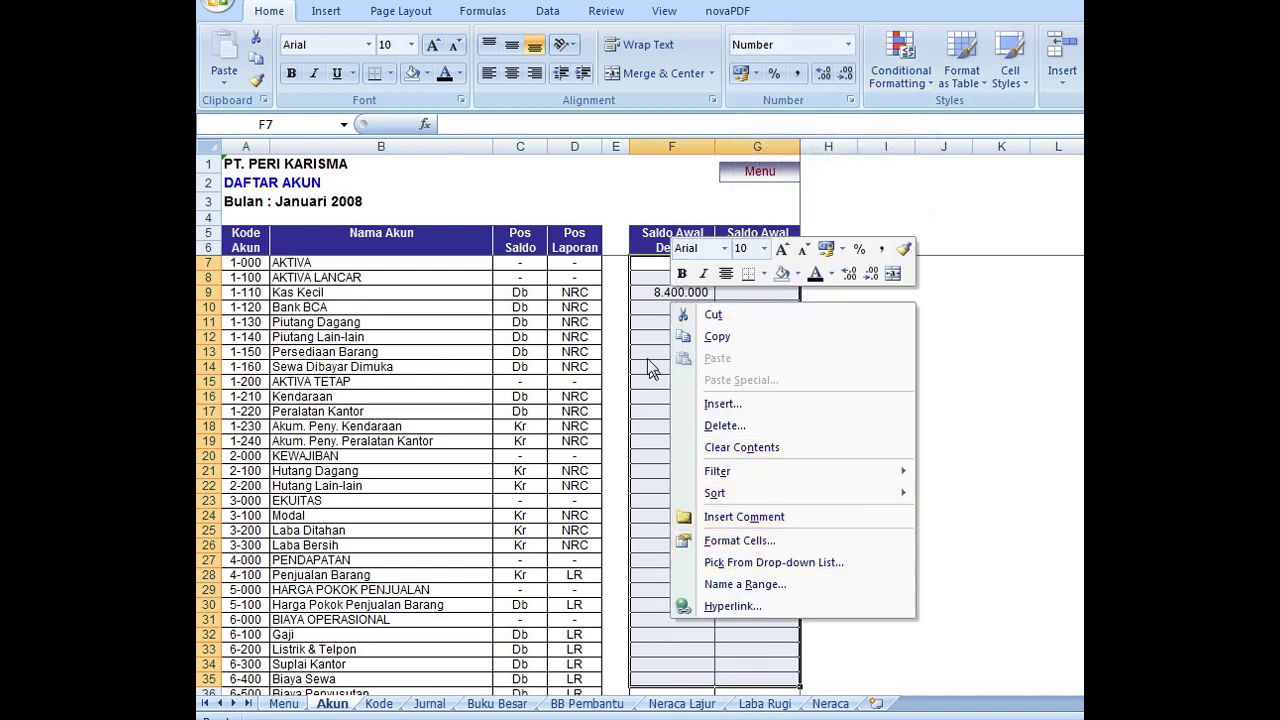
left_click(730, 543)
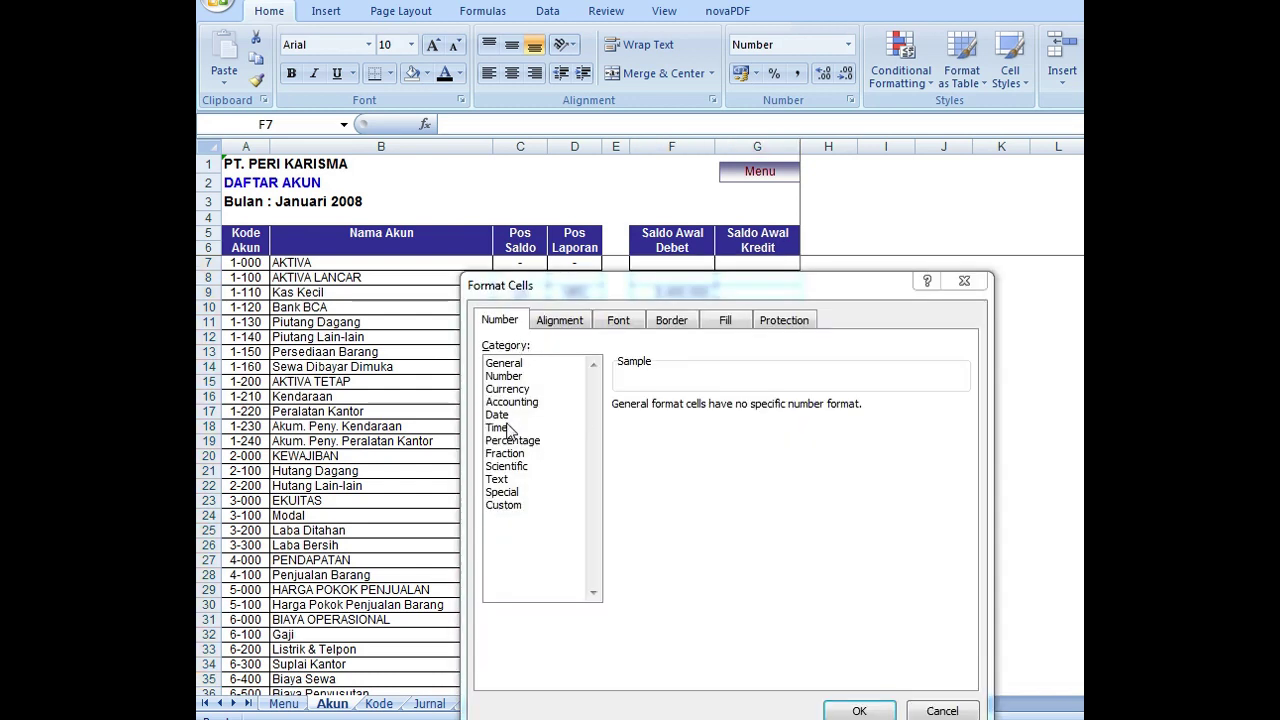
left_click(512, 402)
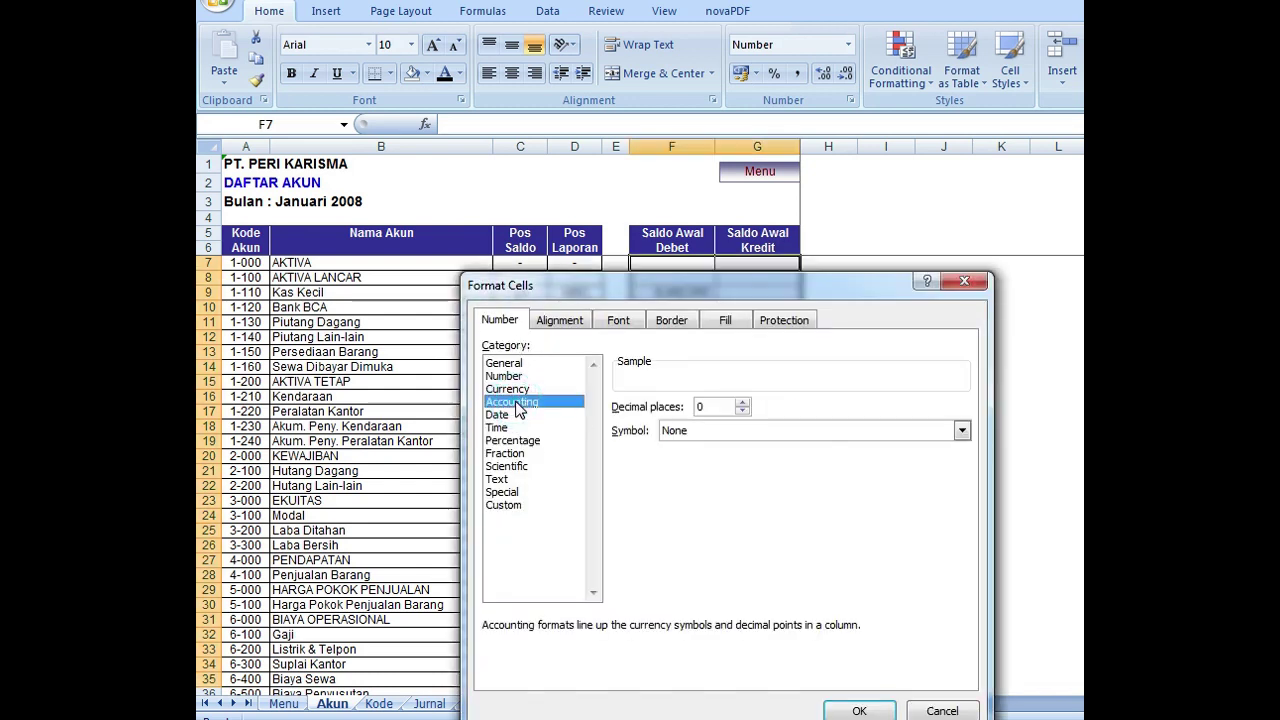
left_click(961, 432)
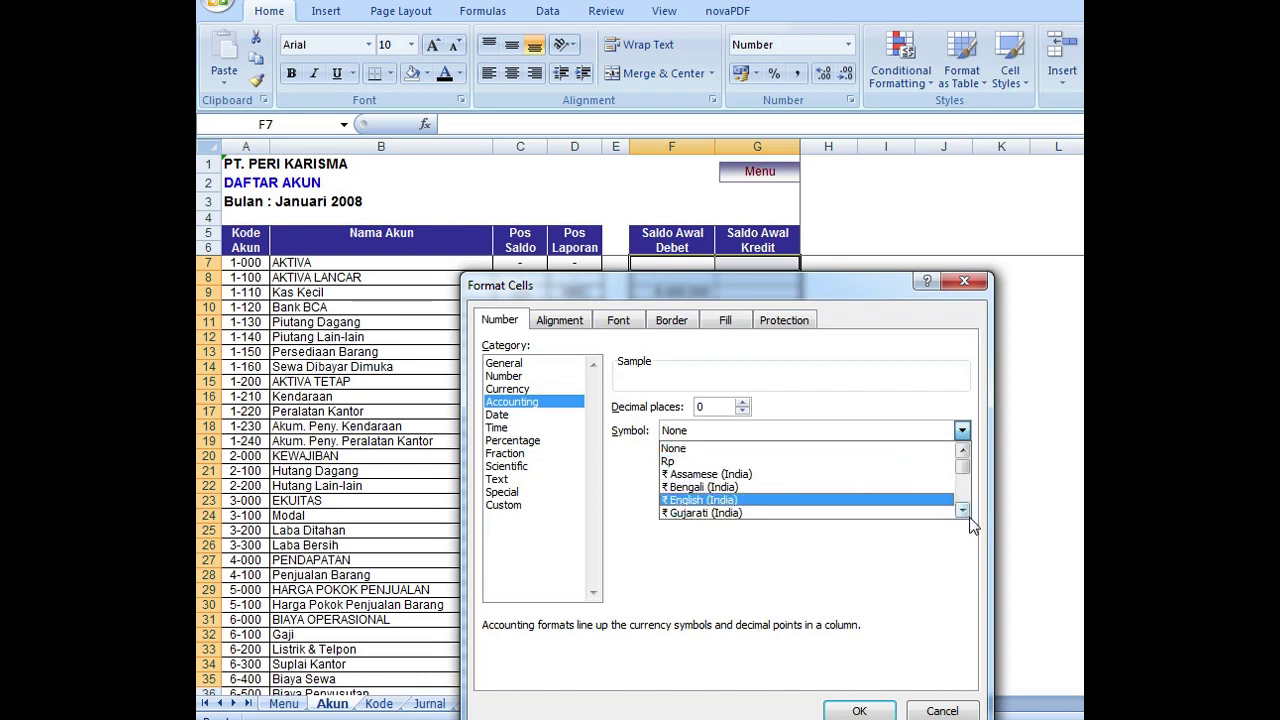
left_click(789, 450)
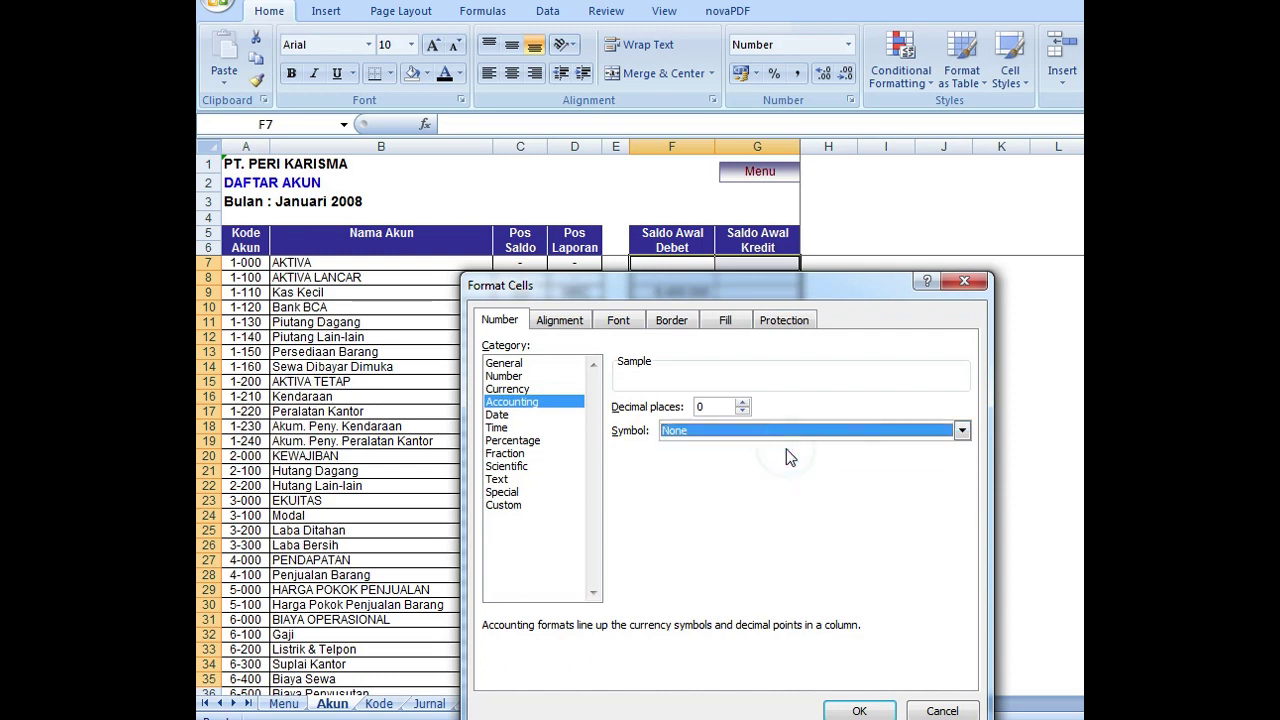
left_click(857, 711)
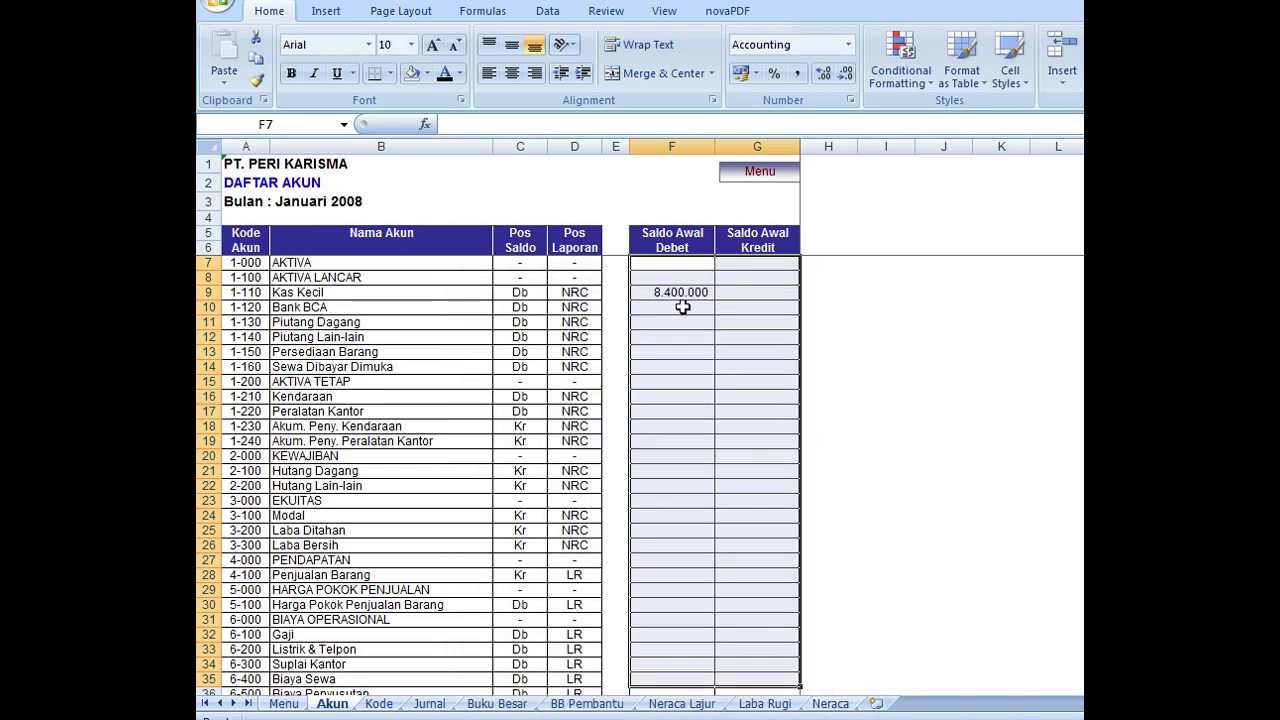
Enter 300000000 as the Saldo Awal Debet of the Bank BCA account in F10.
left_click(681, 309)
left_click(676, 382)
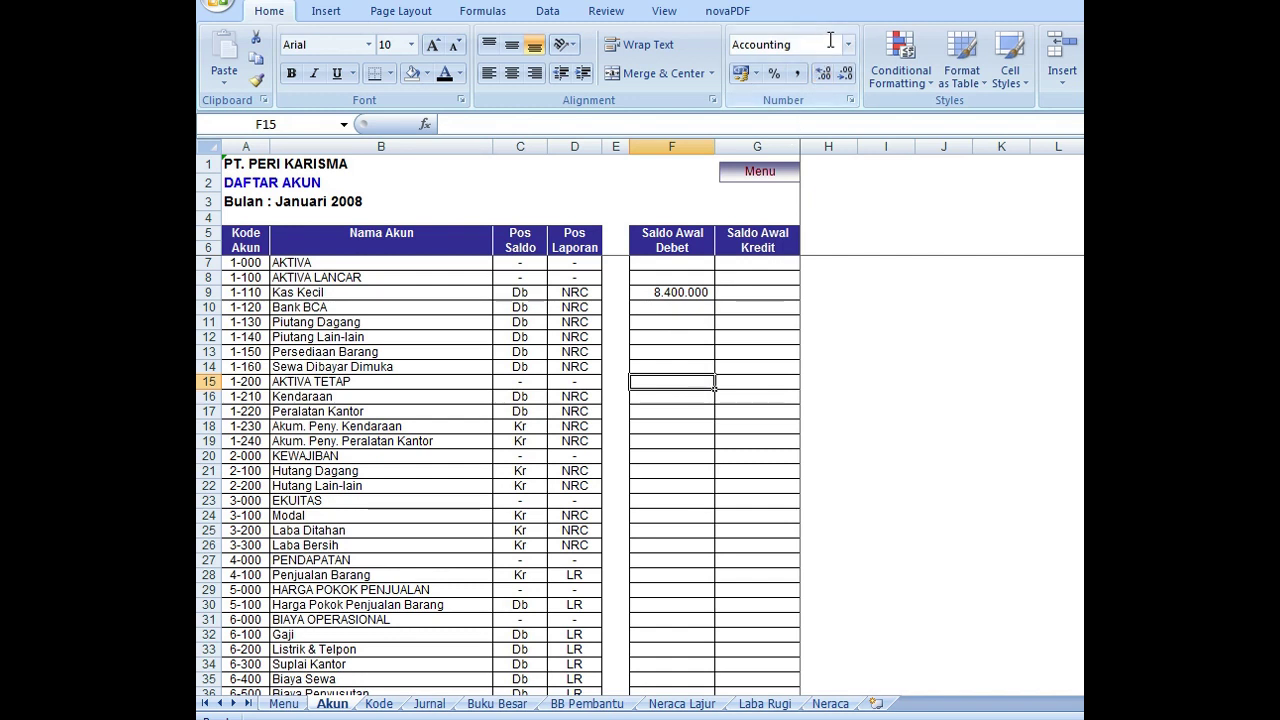
left_click(750, 330)
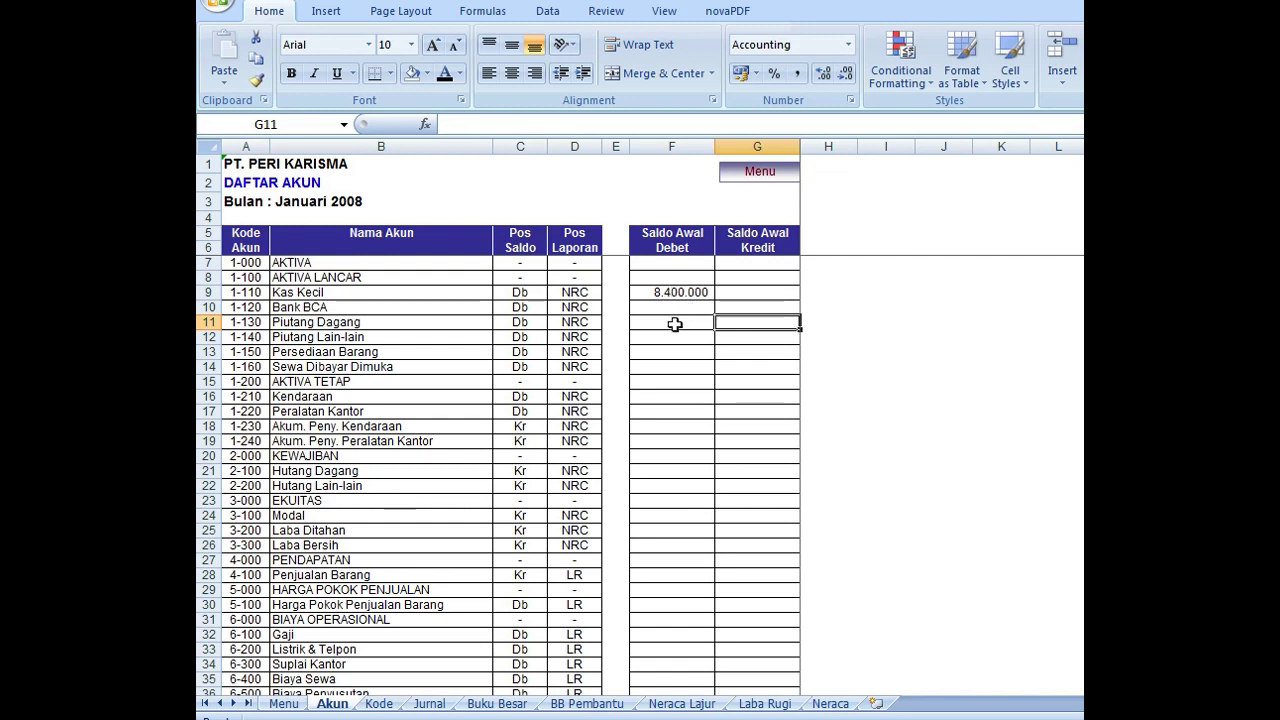
left_click(673, 308)
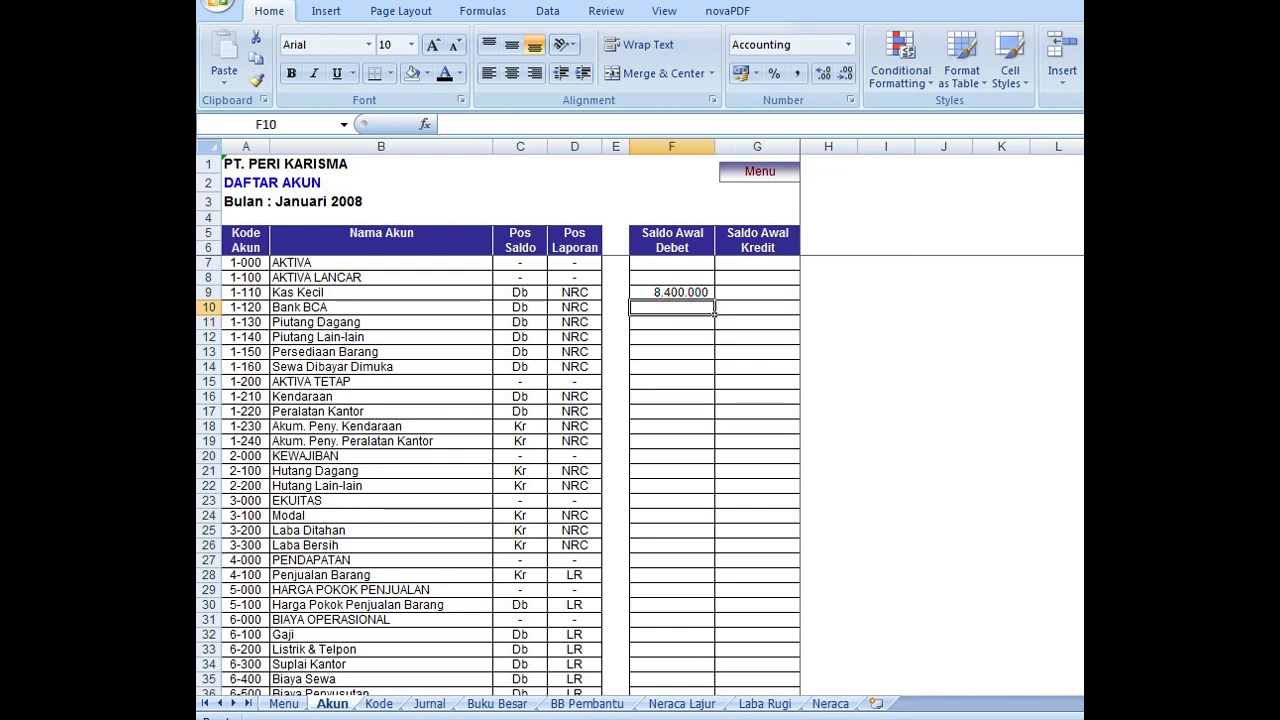
type("300")
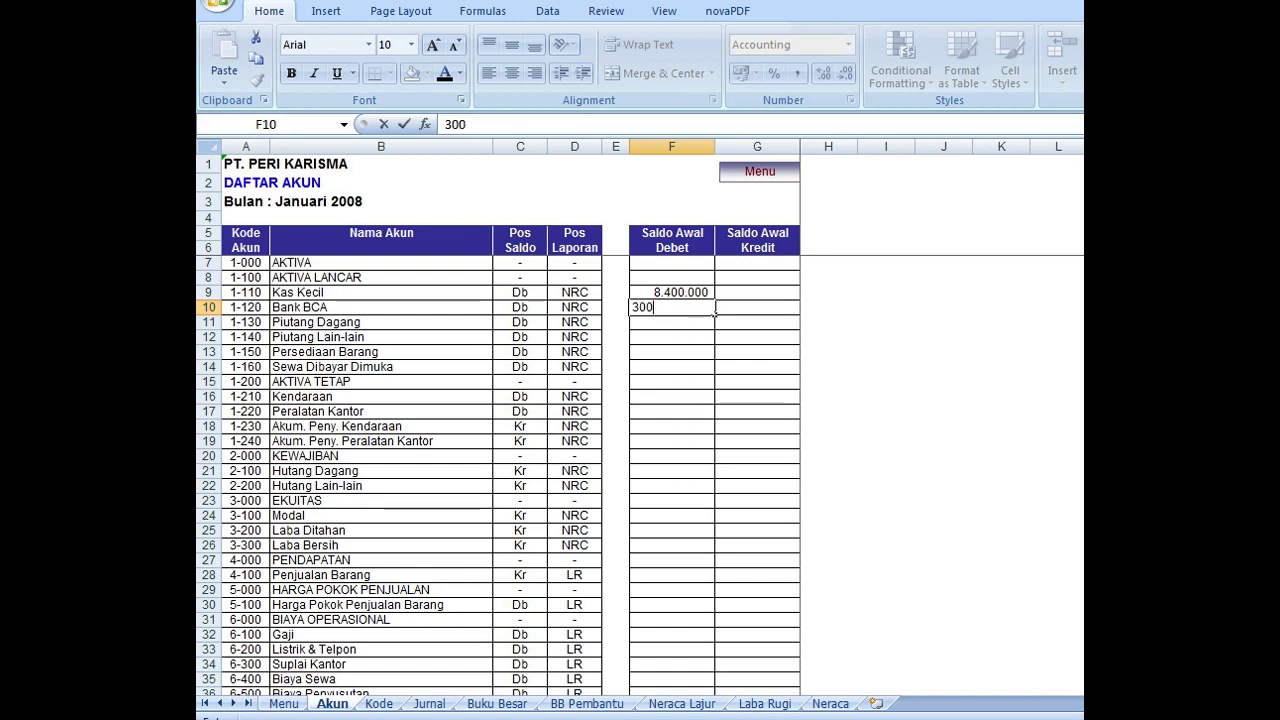
type(".000.000000")
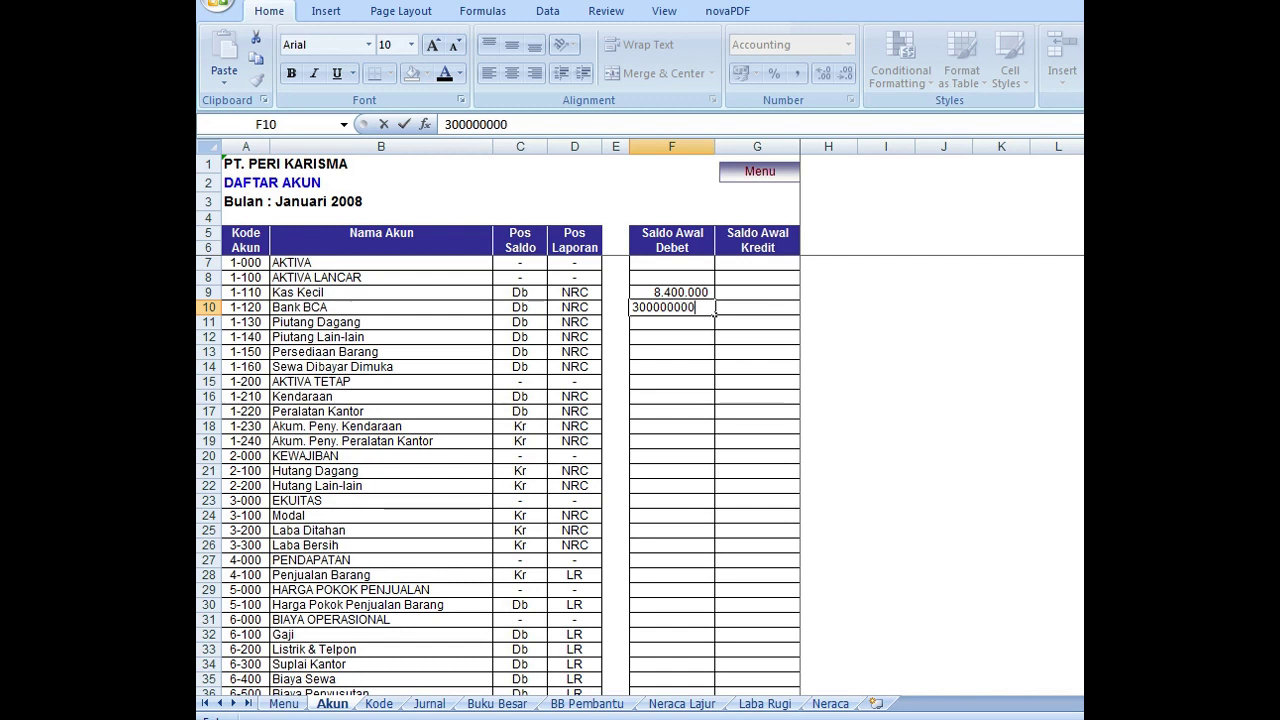
type("0")
key("Return")
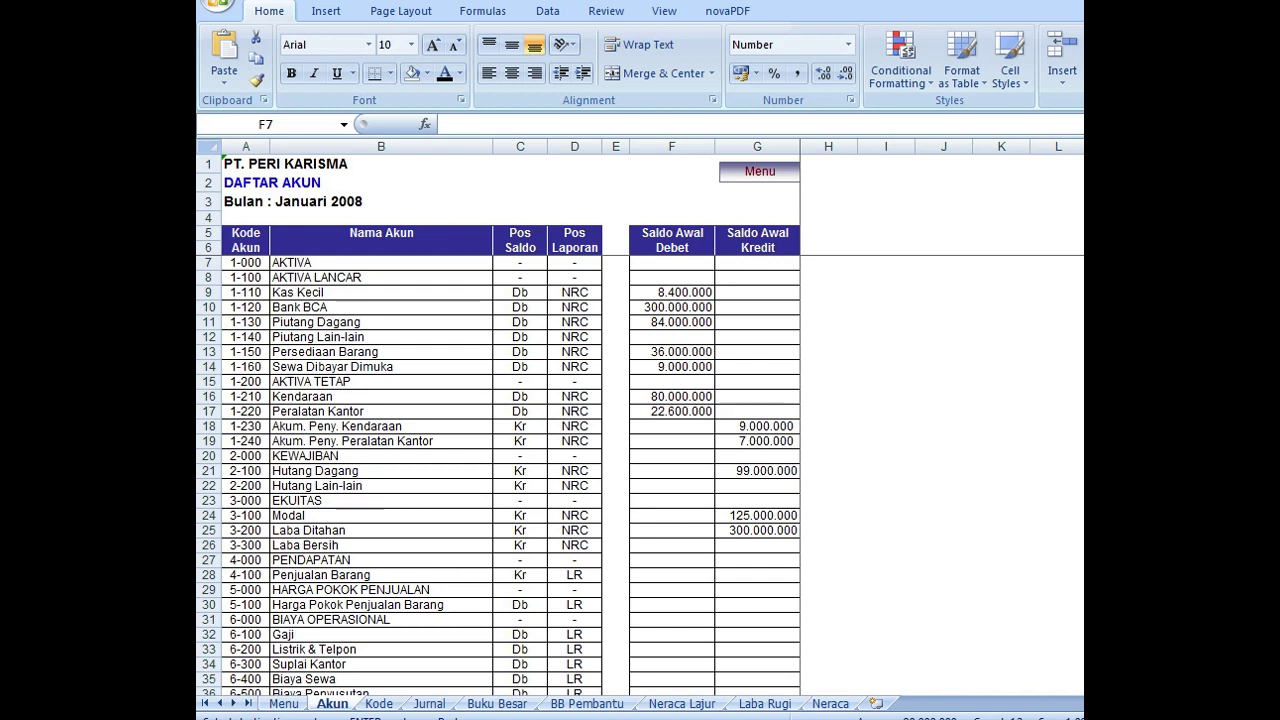
left_click(485, 531)
key("Down")
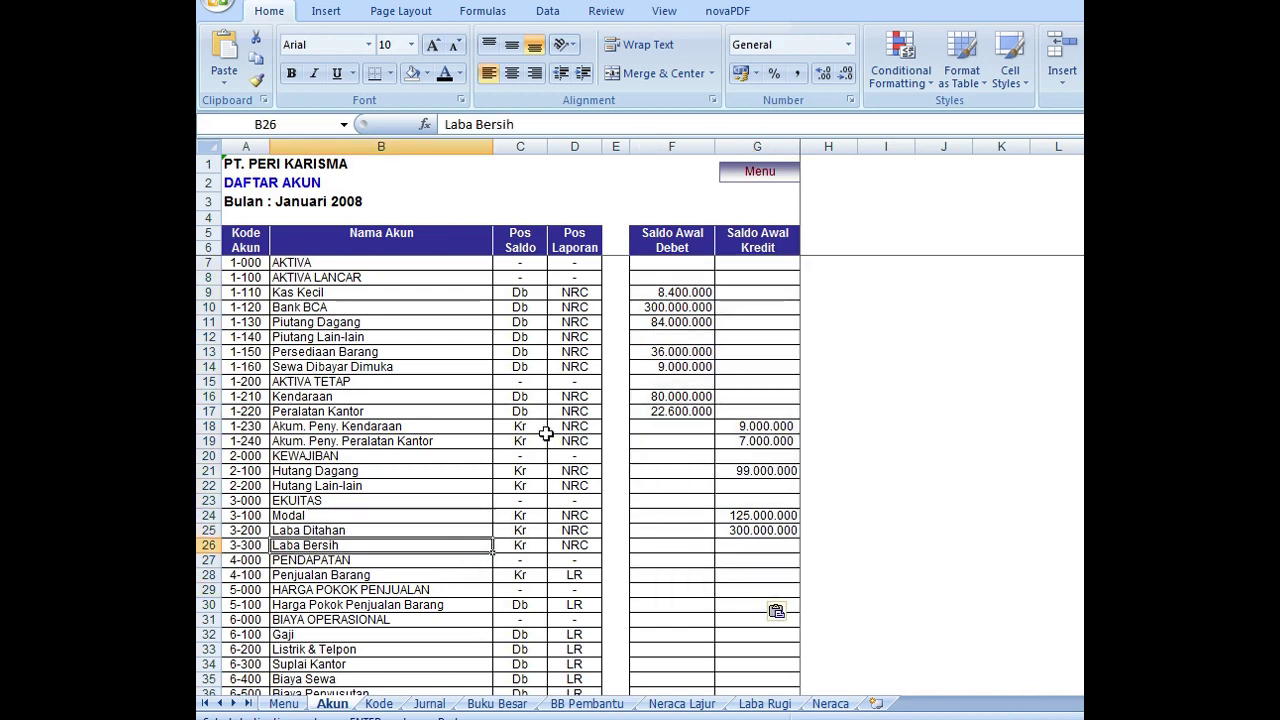
Fill the LR value of Pos Laporan from Biaya Penyusutan in D36 down to Biaya Lain-lain in D37.
key("Down")
key("Down")
key("Down")
key("Down")
key("Down")
key("Down")
key("Down")
key("Down")
key("Down")
key("Down")
key("Down")
key("Down")
key("Down")
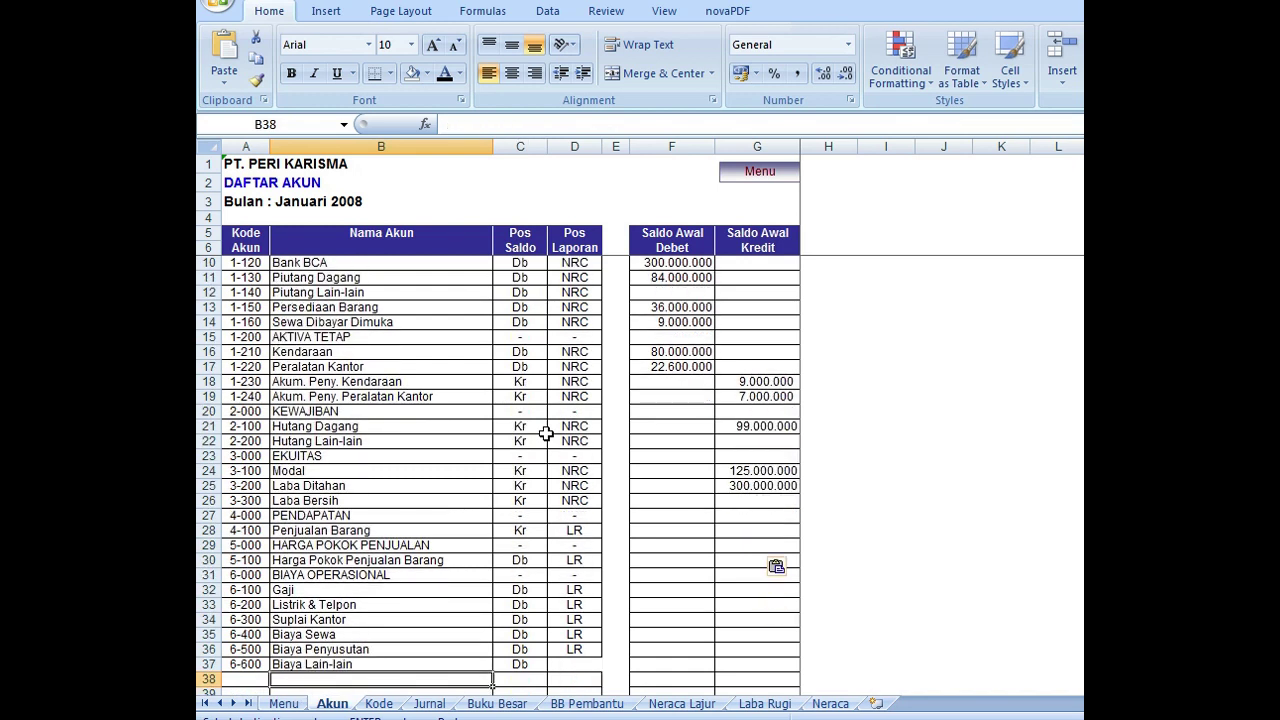
key("Down")
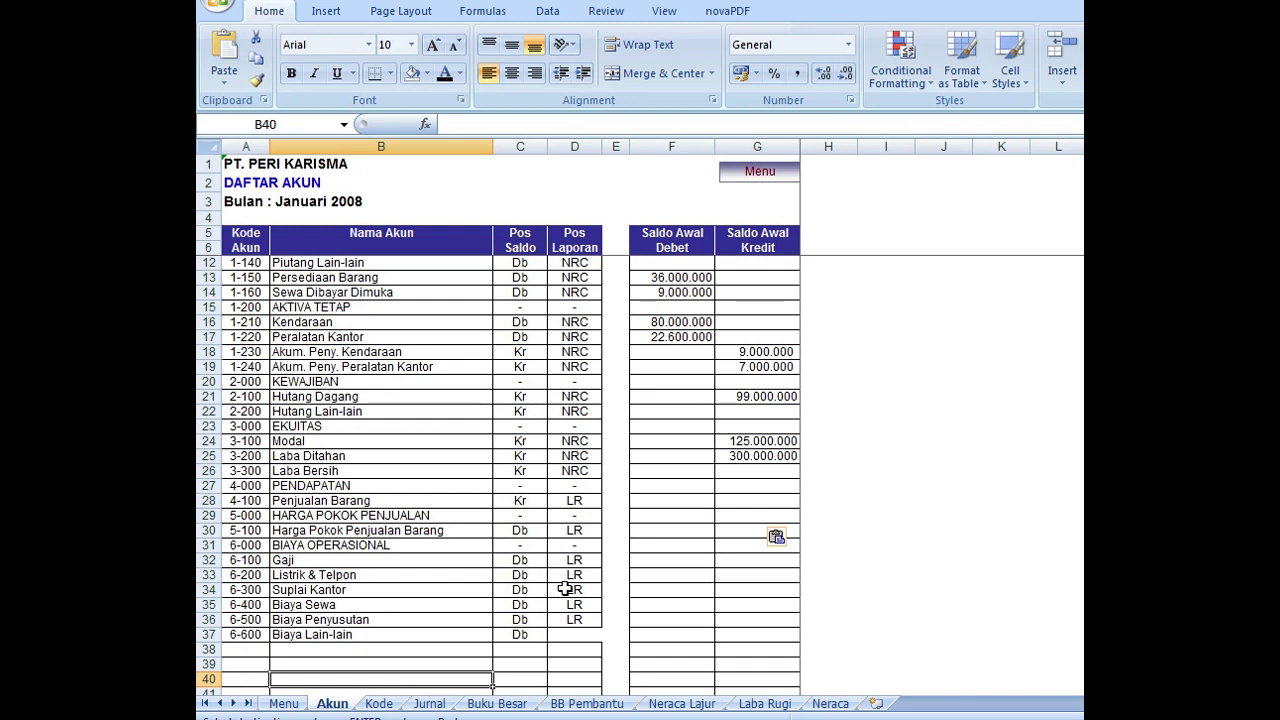
left_click(572, 620)
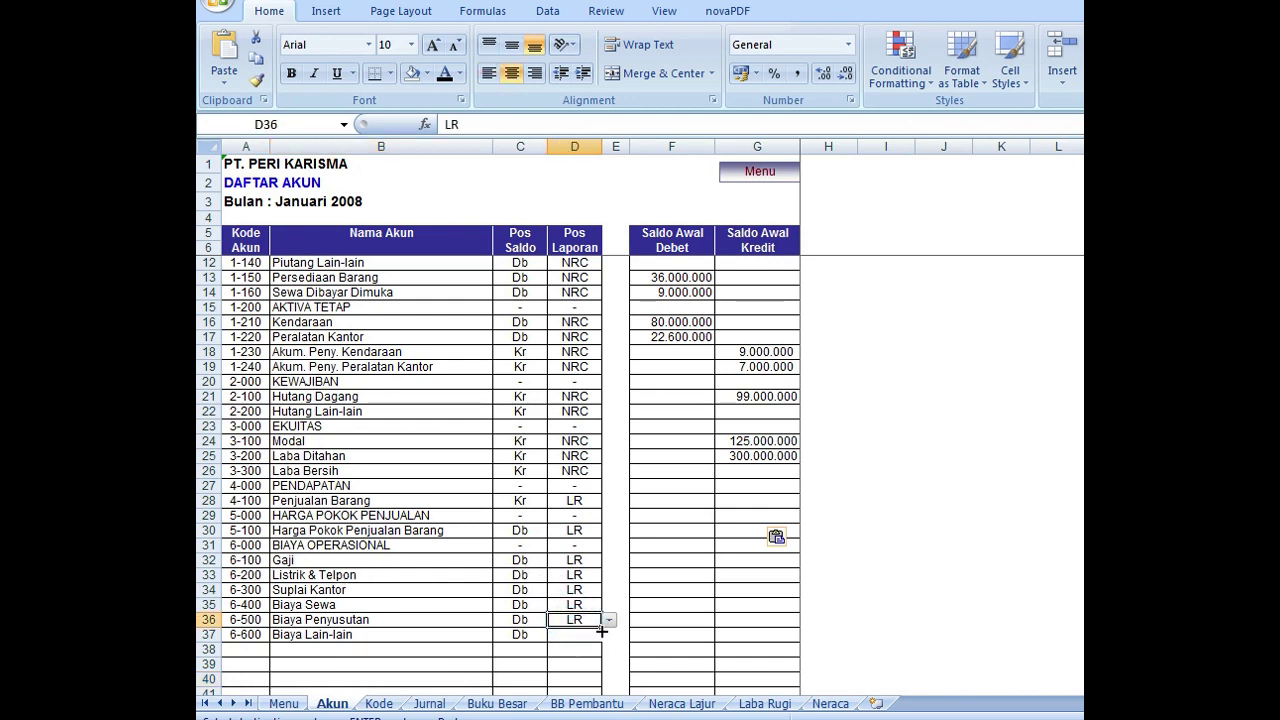
left_click_drag(602, 631, 598, 638)
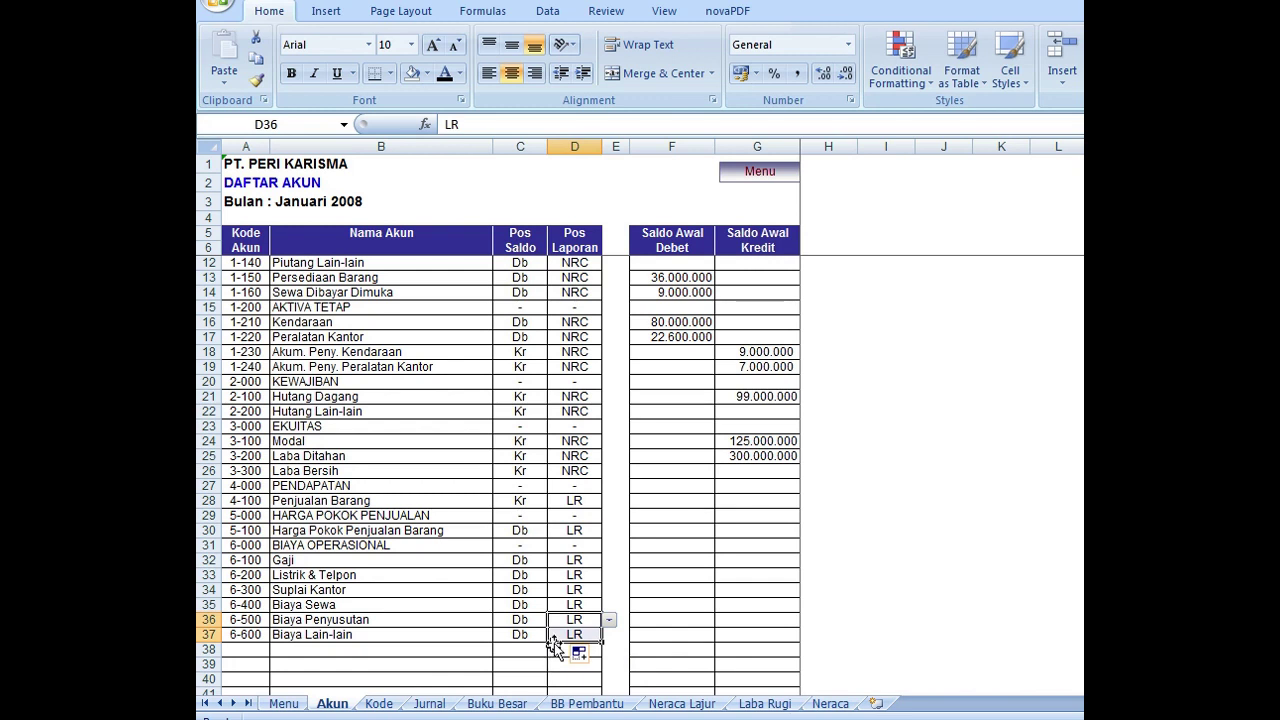
Review the account list and opening balances down to the JUMLAH row, then view the Menu sheet and return to the Akun sheet.
left_click(680, 575)
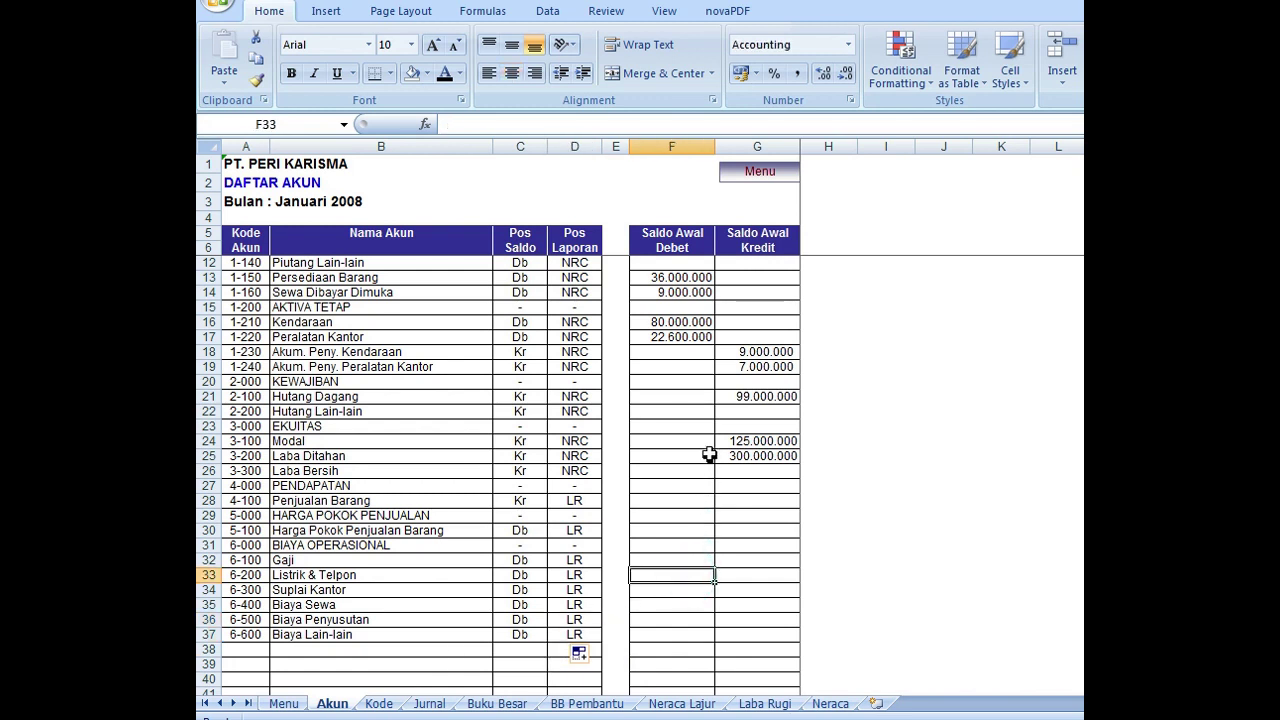
left_click(693, 443)
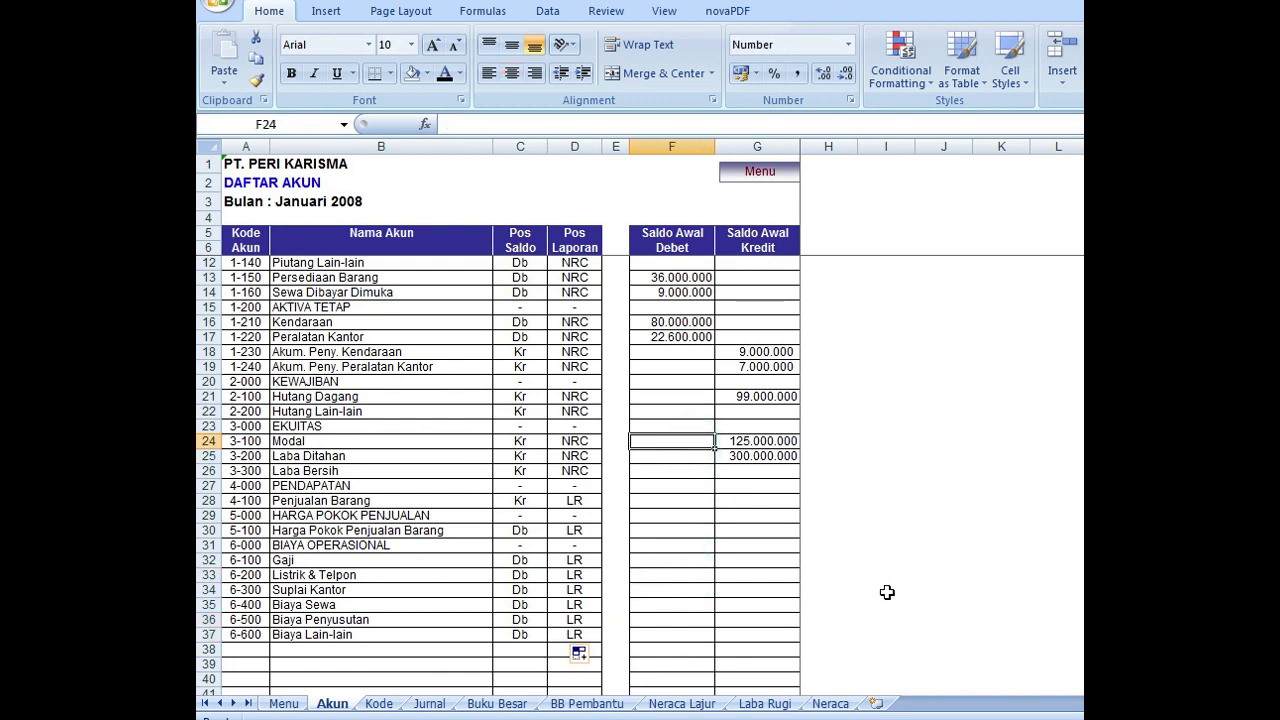
scroll(887, 592, "down", 4)
scroll(889, 586, "up", 5)
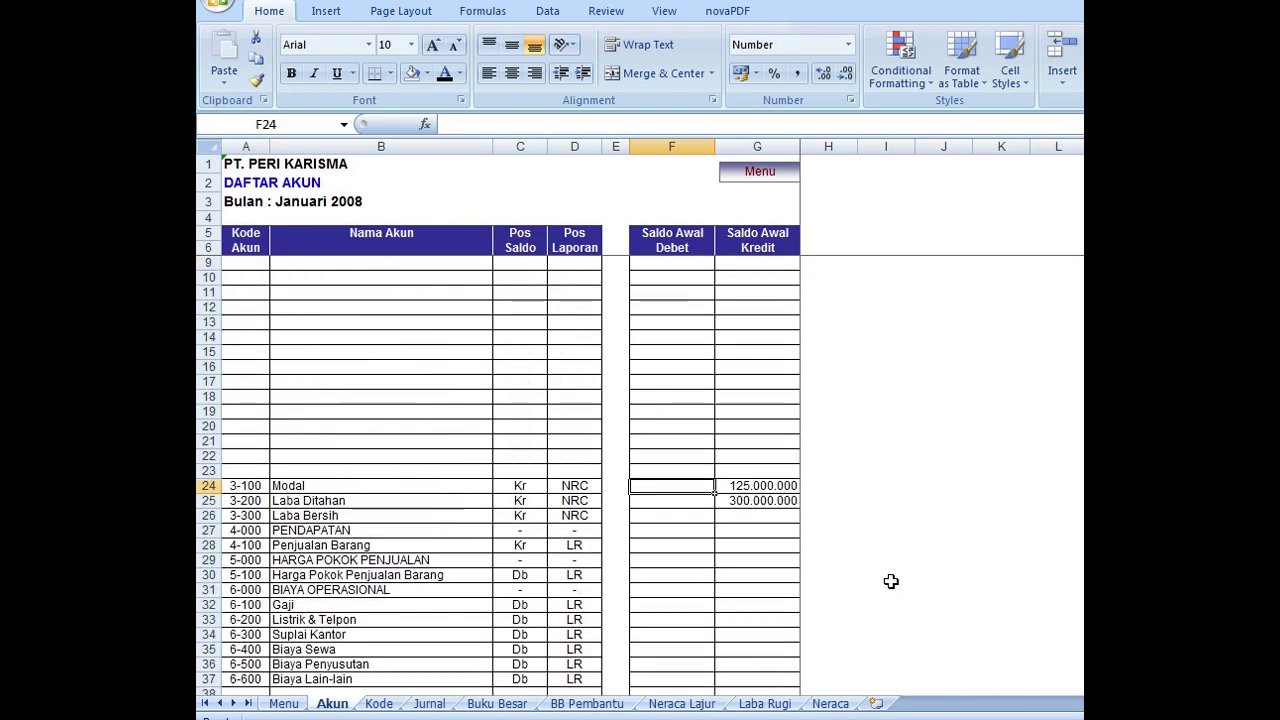
scroll(891, 581, "up", 1)
left_click(428, 428)
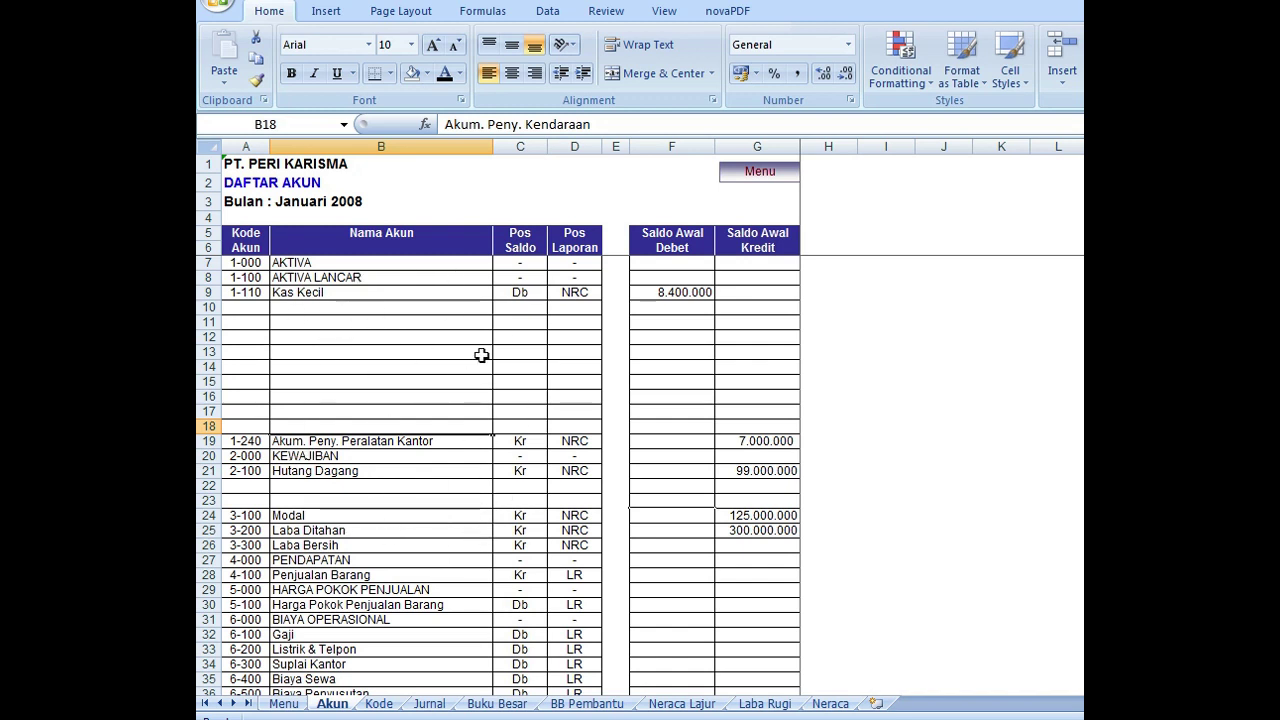
scroll(460, 430, "down", 10)
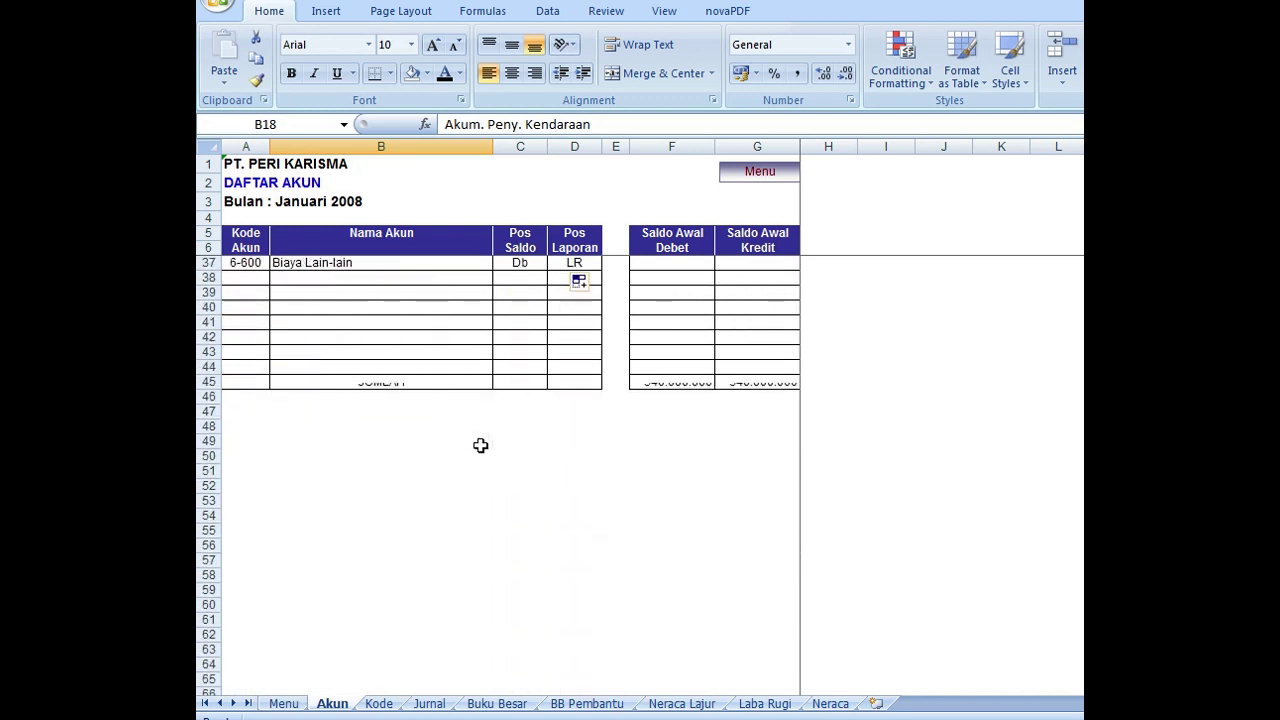
scroll(480, 445, "up", 10)
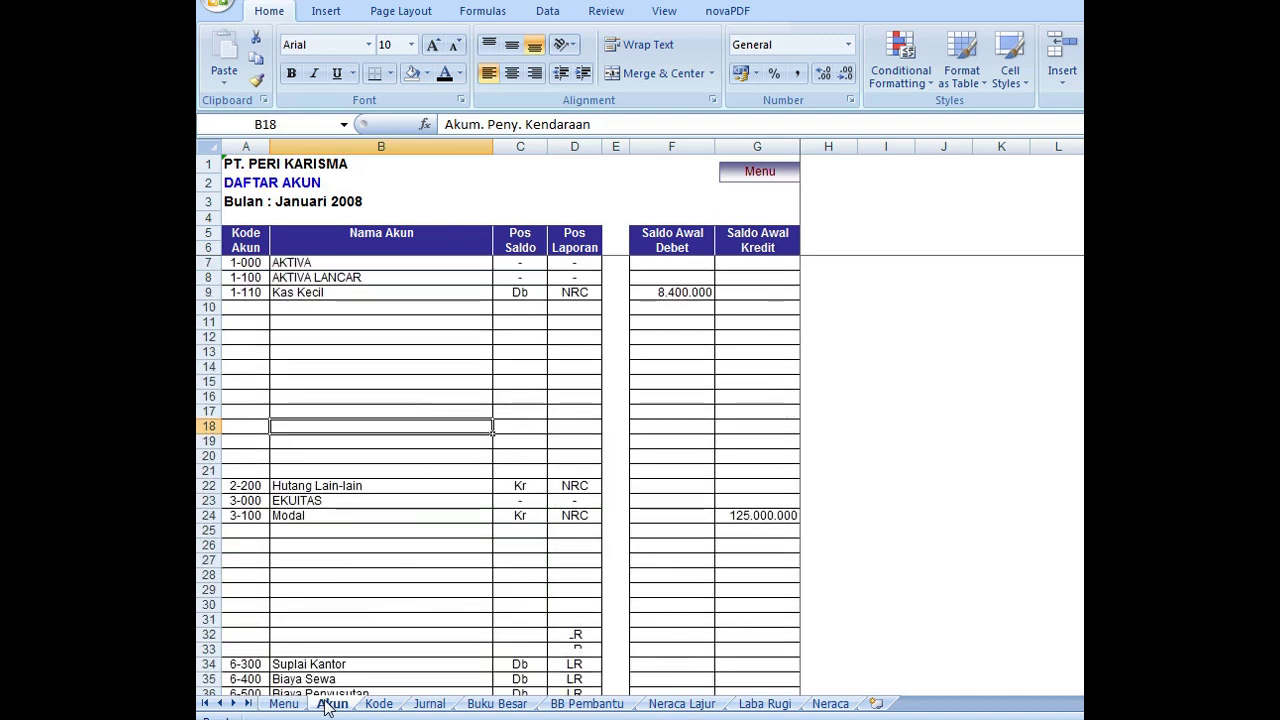
left_click(288, 703)
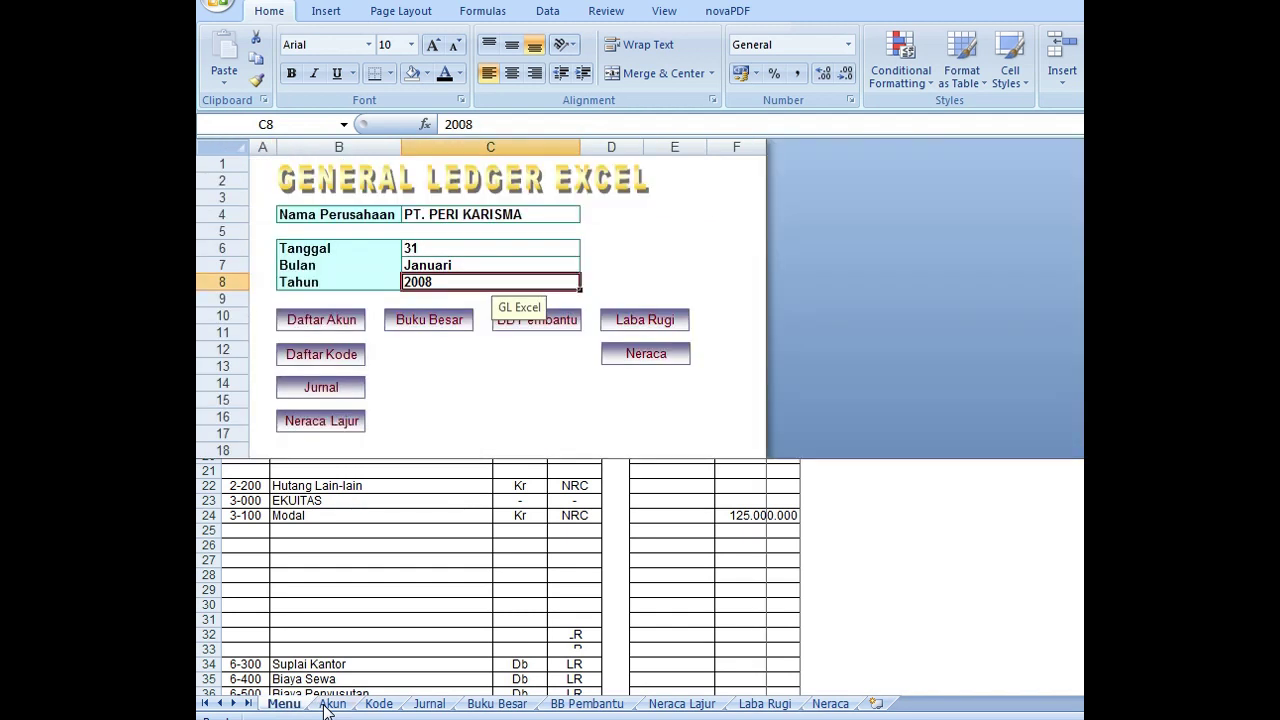
left_click(330, 704)
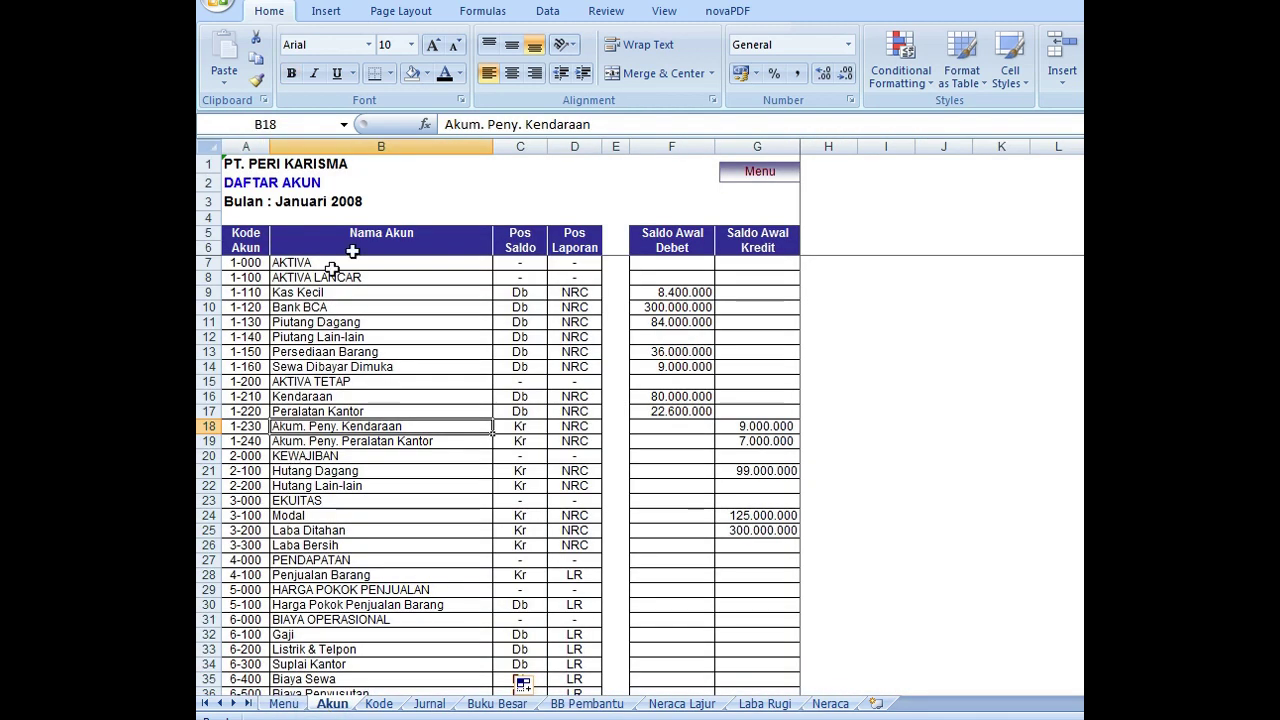